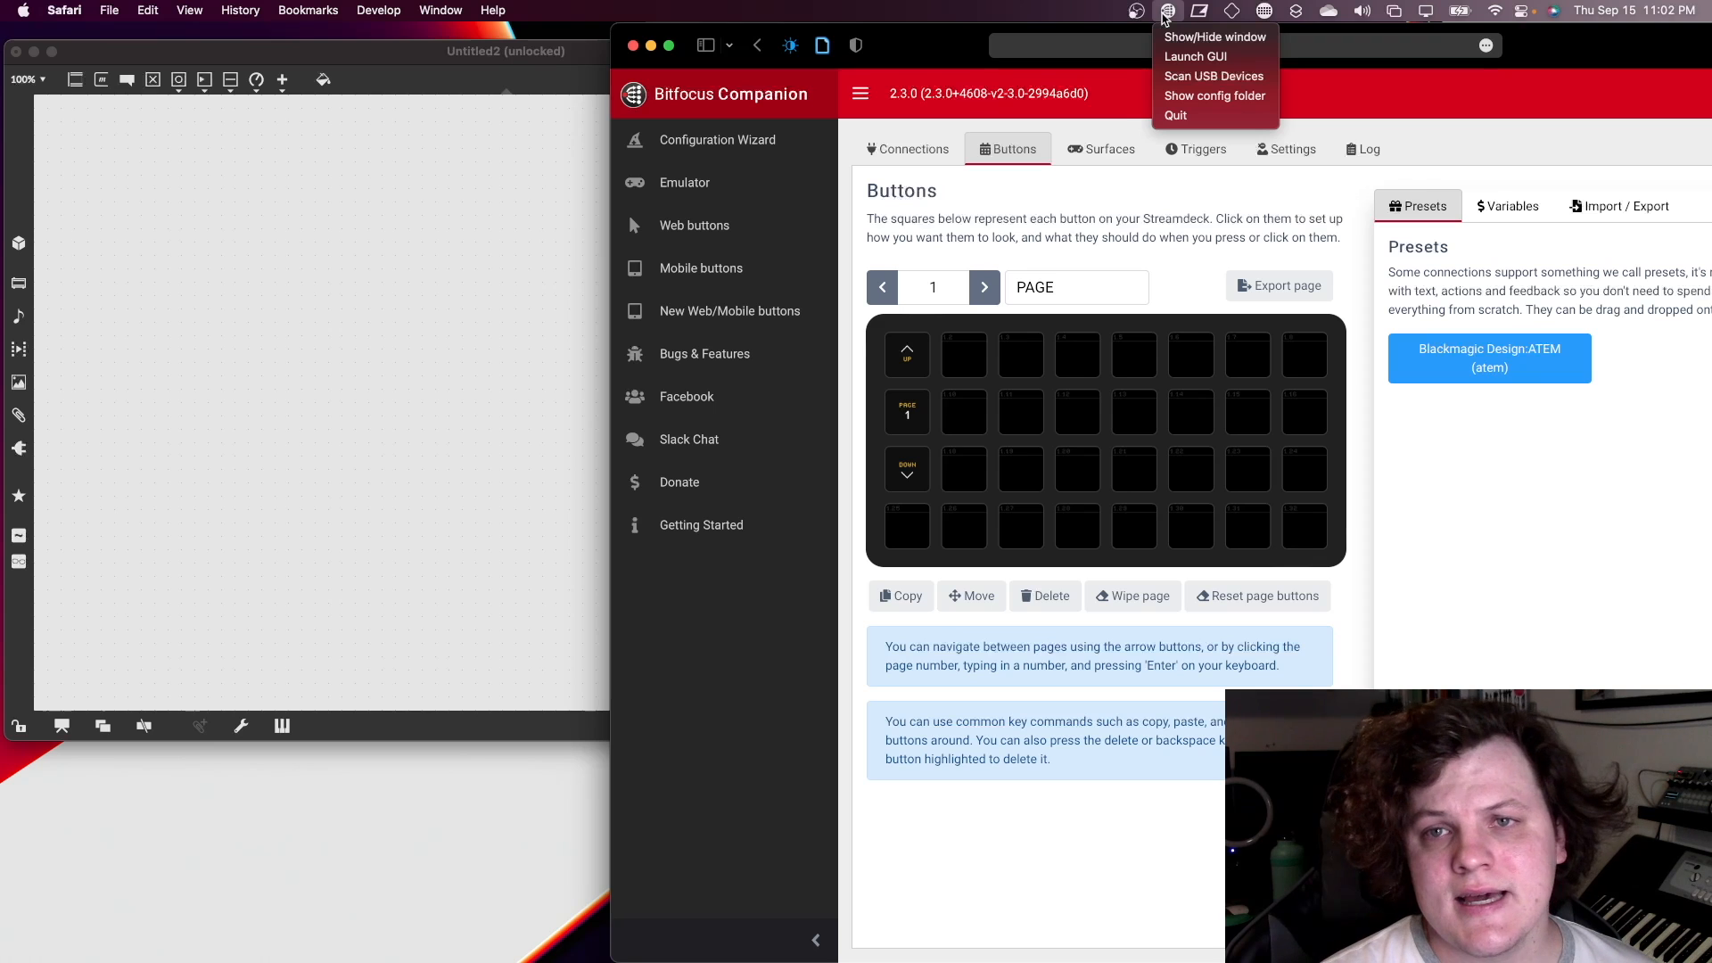
# - Launch the Bitfocus Companion GUI and move its browser window until the whole Connections page is visible
pyautogui.click(1193, 58)
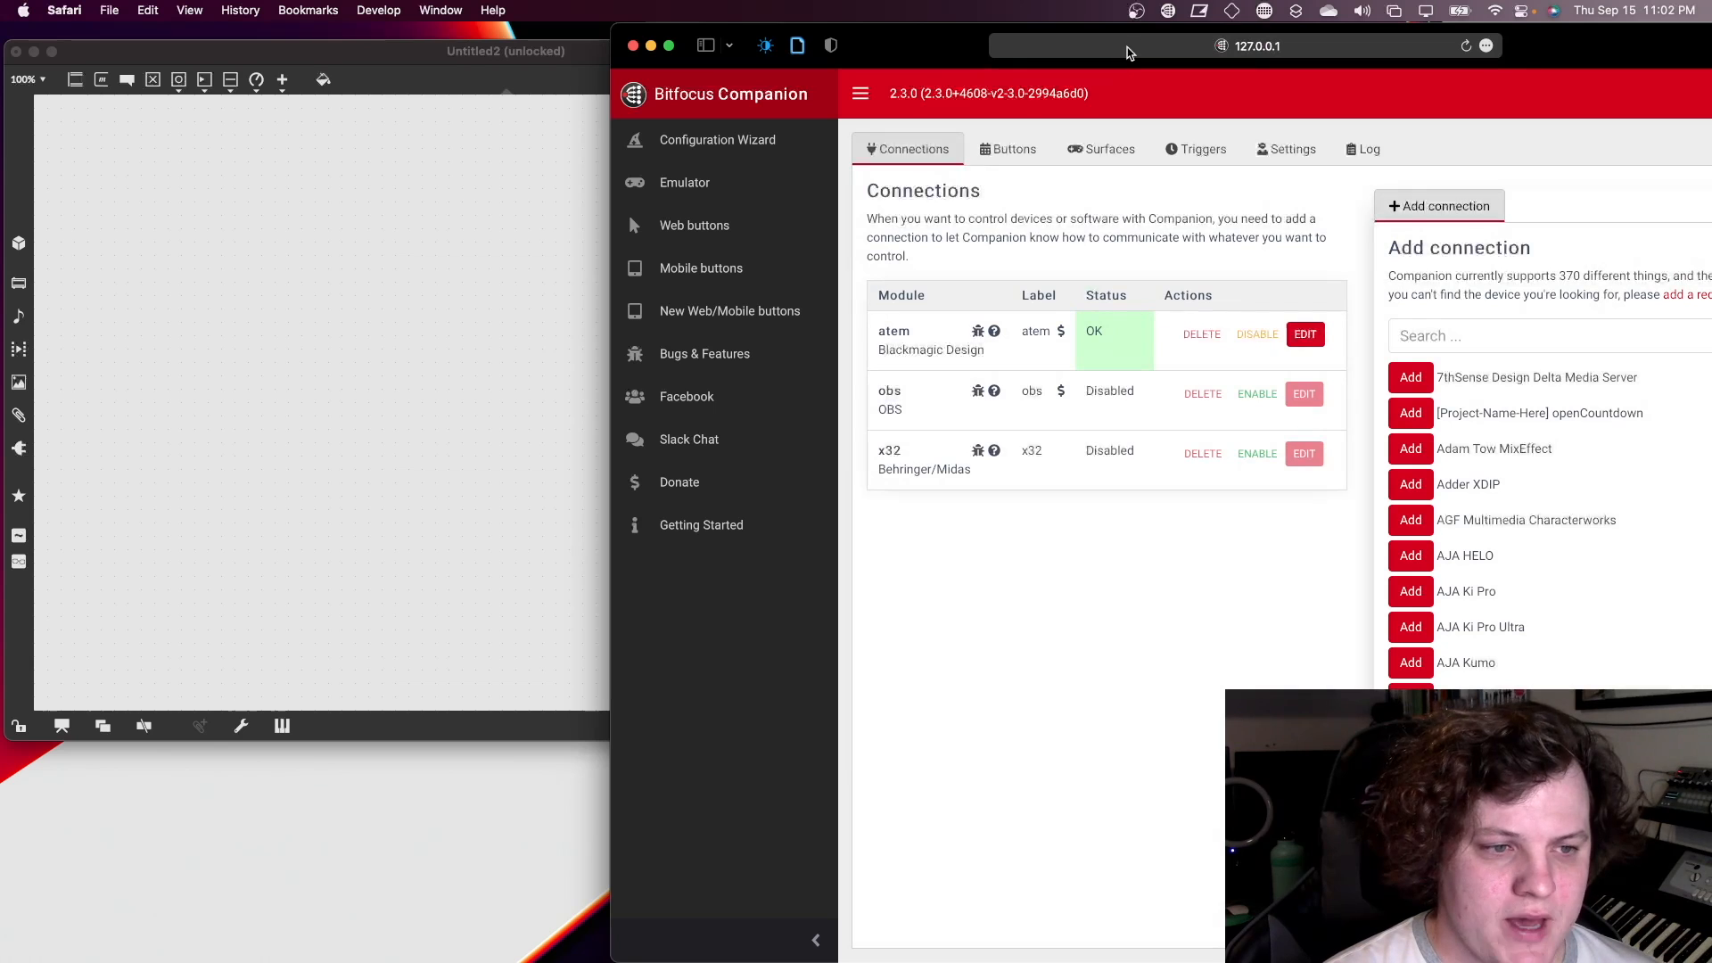
pyautogui.moveTo(1519, 39); pyautogui.dragTo(1411, 39)
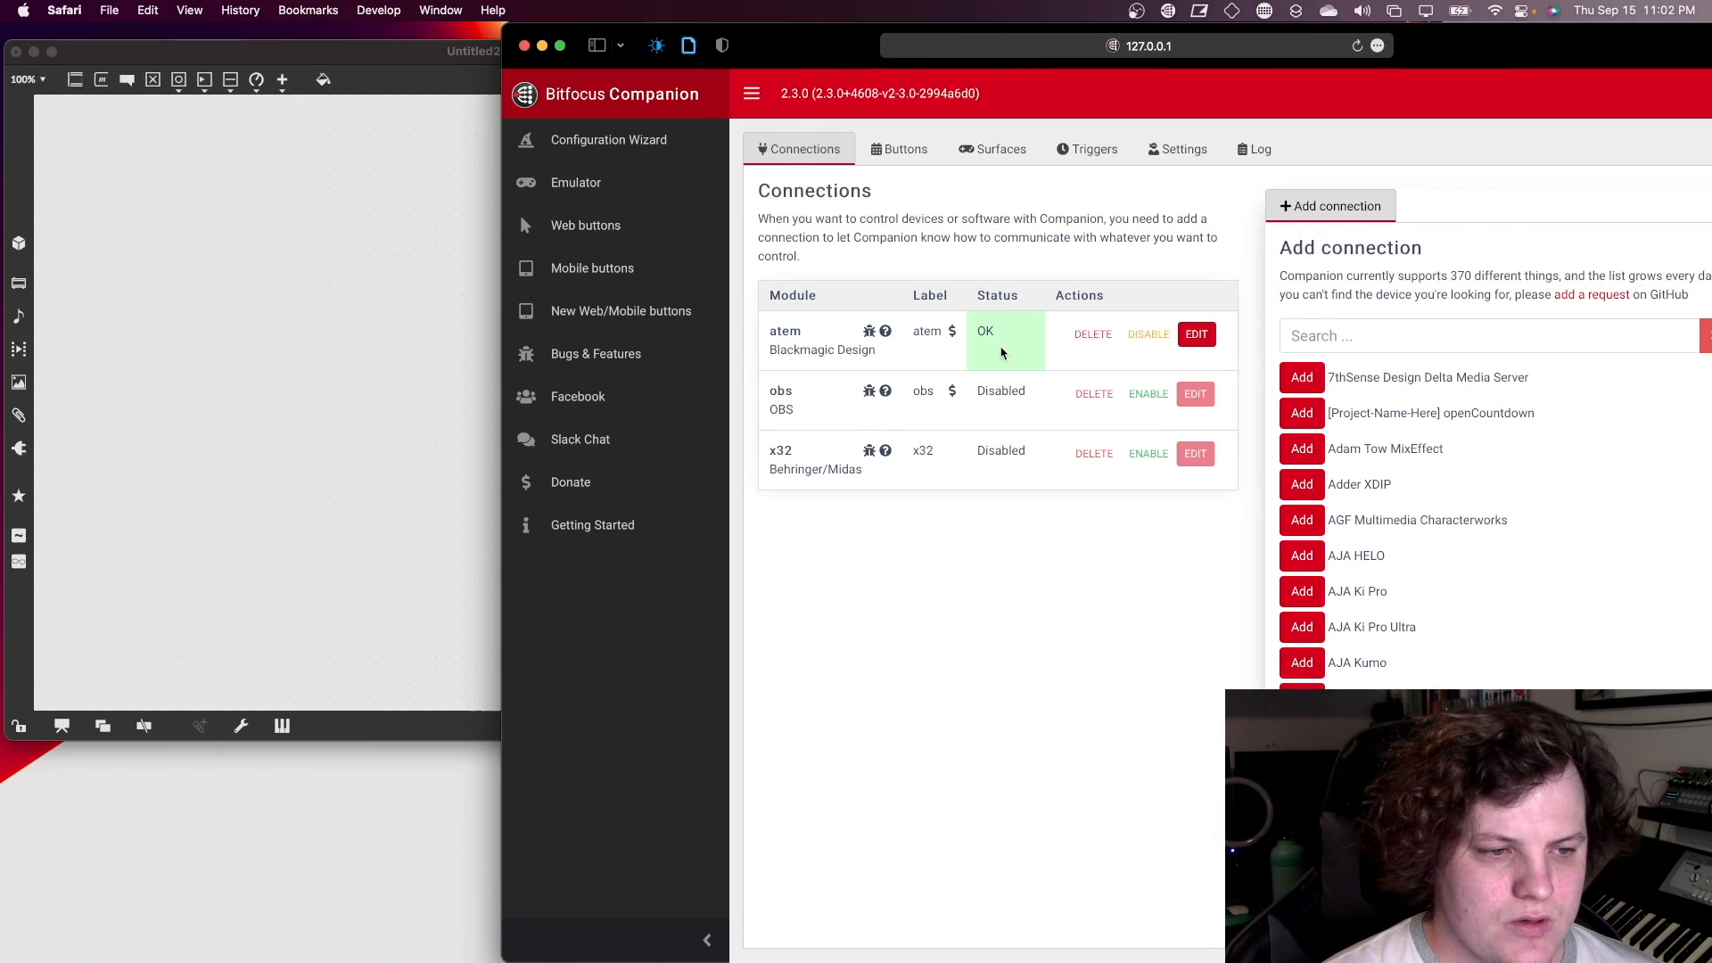
pyautogui.moveTo(1571, 59); pyautogui.dragTo(1072, 51)
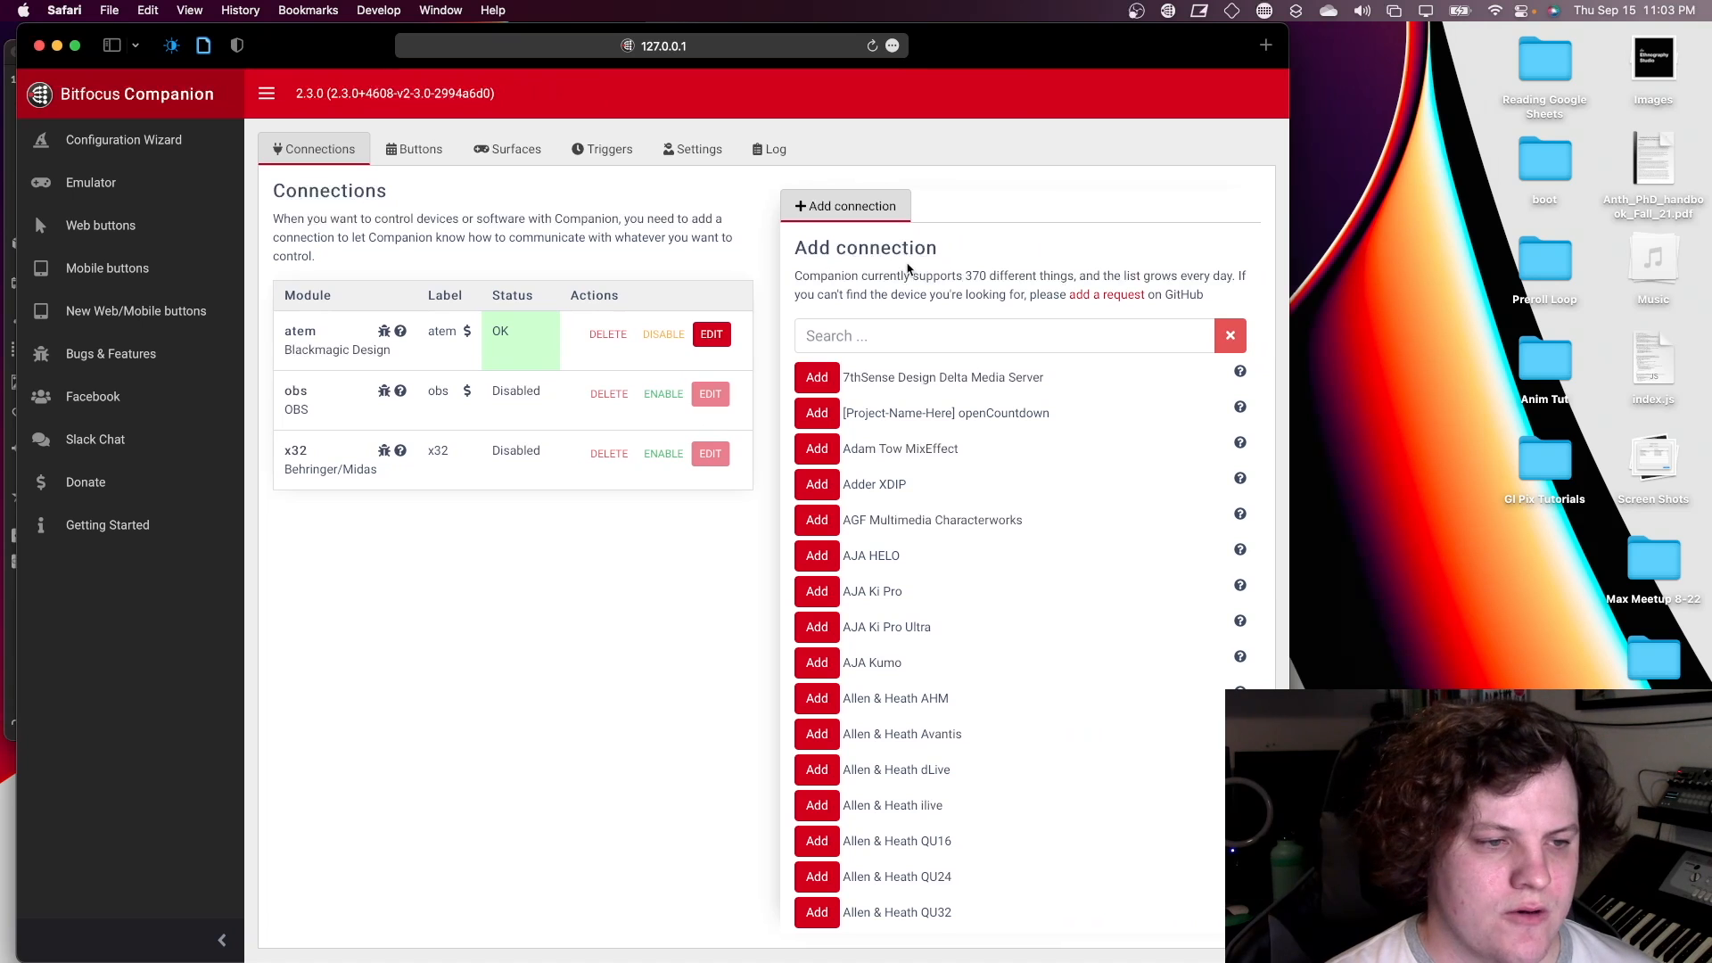
# - Search the available connections for "atem", add a Blackmagic Design ATEM connection and open its Target IP choices
pyautogui.click(873, 330)
pyautogui.write('atem')
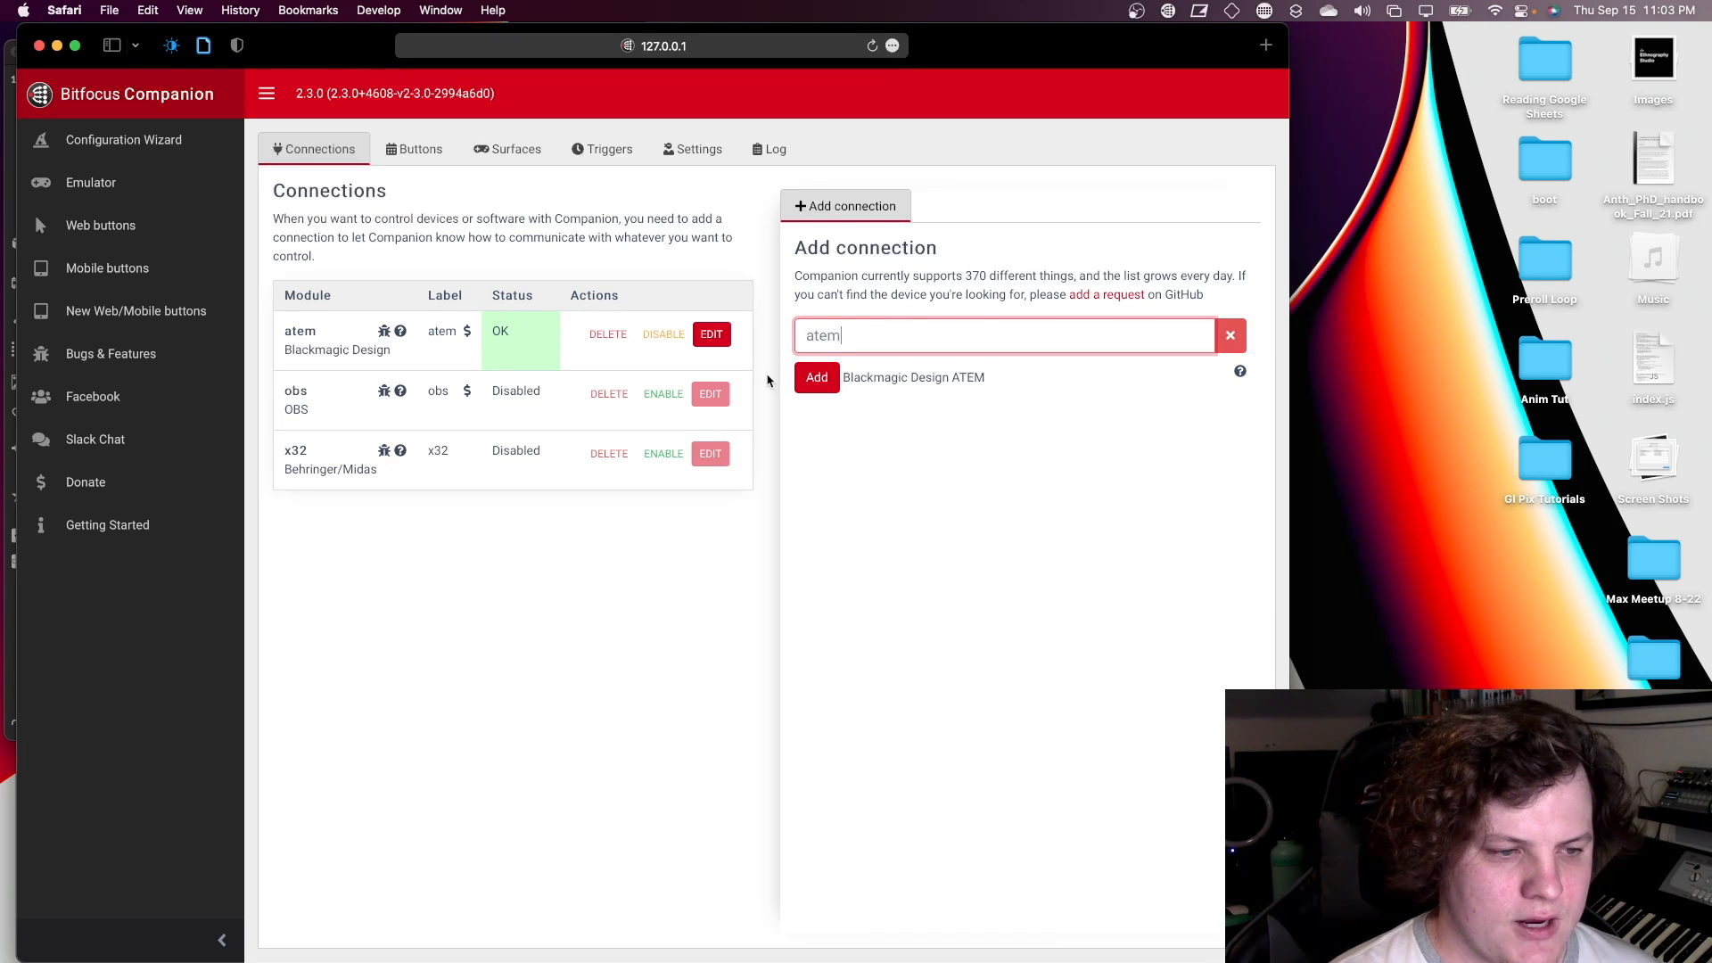
pyautogui.click(815, 375)
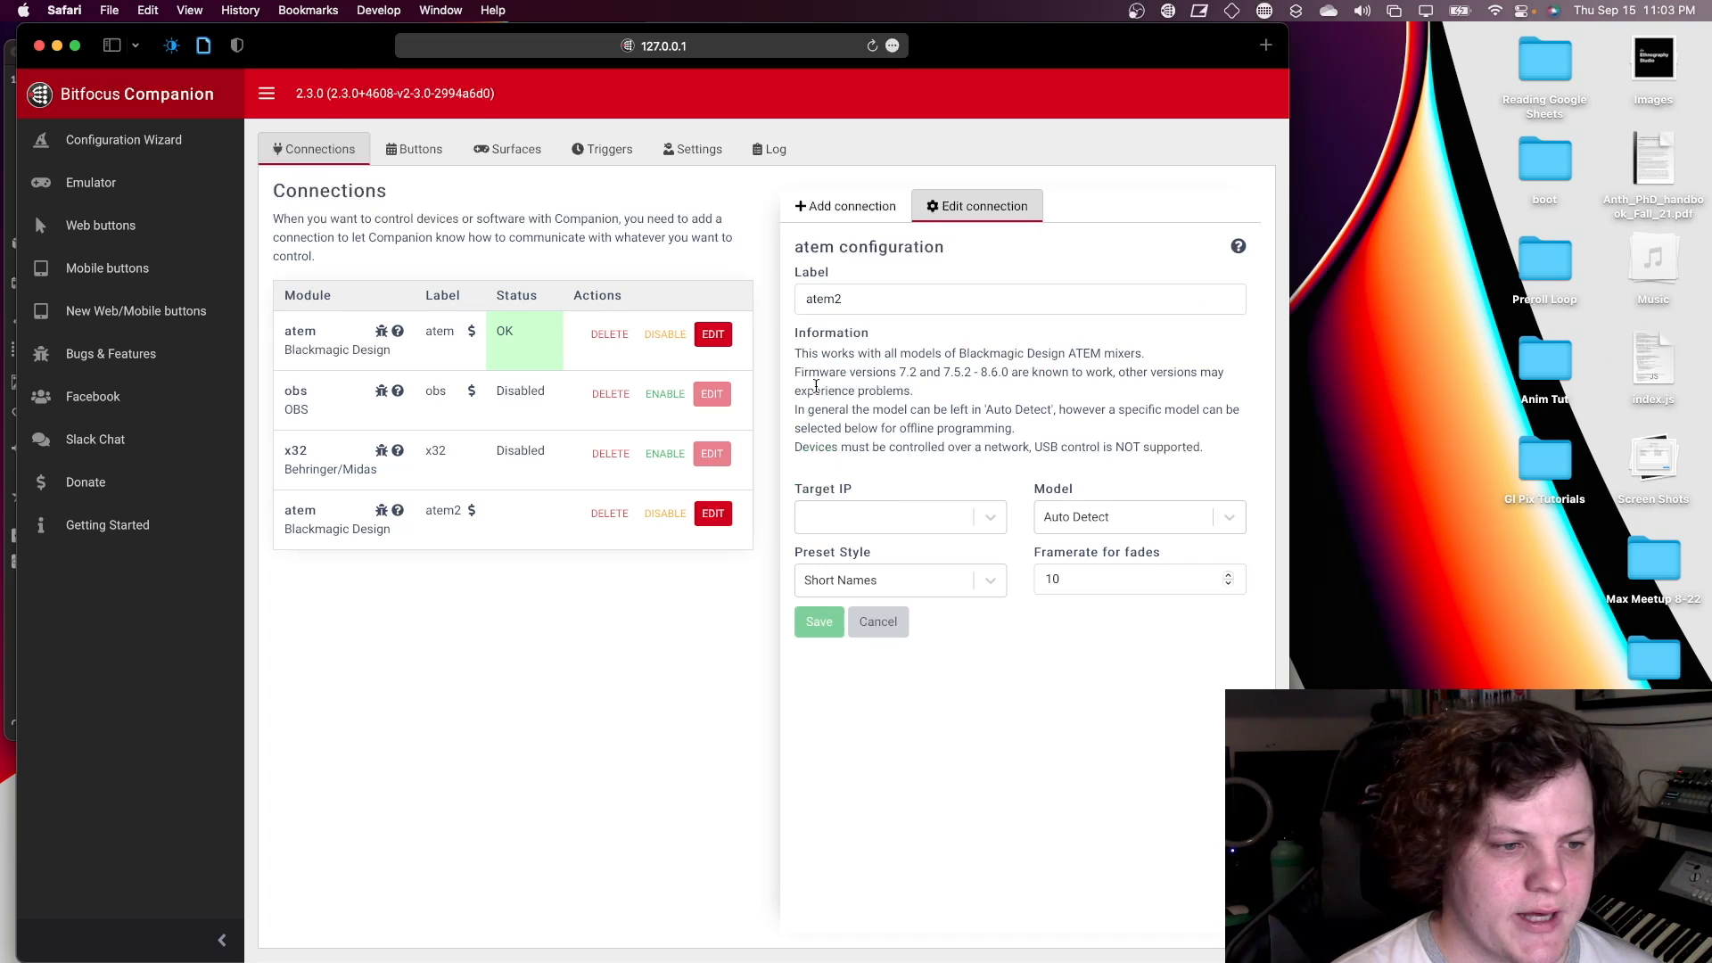
pyautogui.click(881, 520)
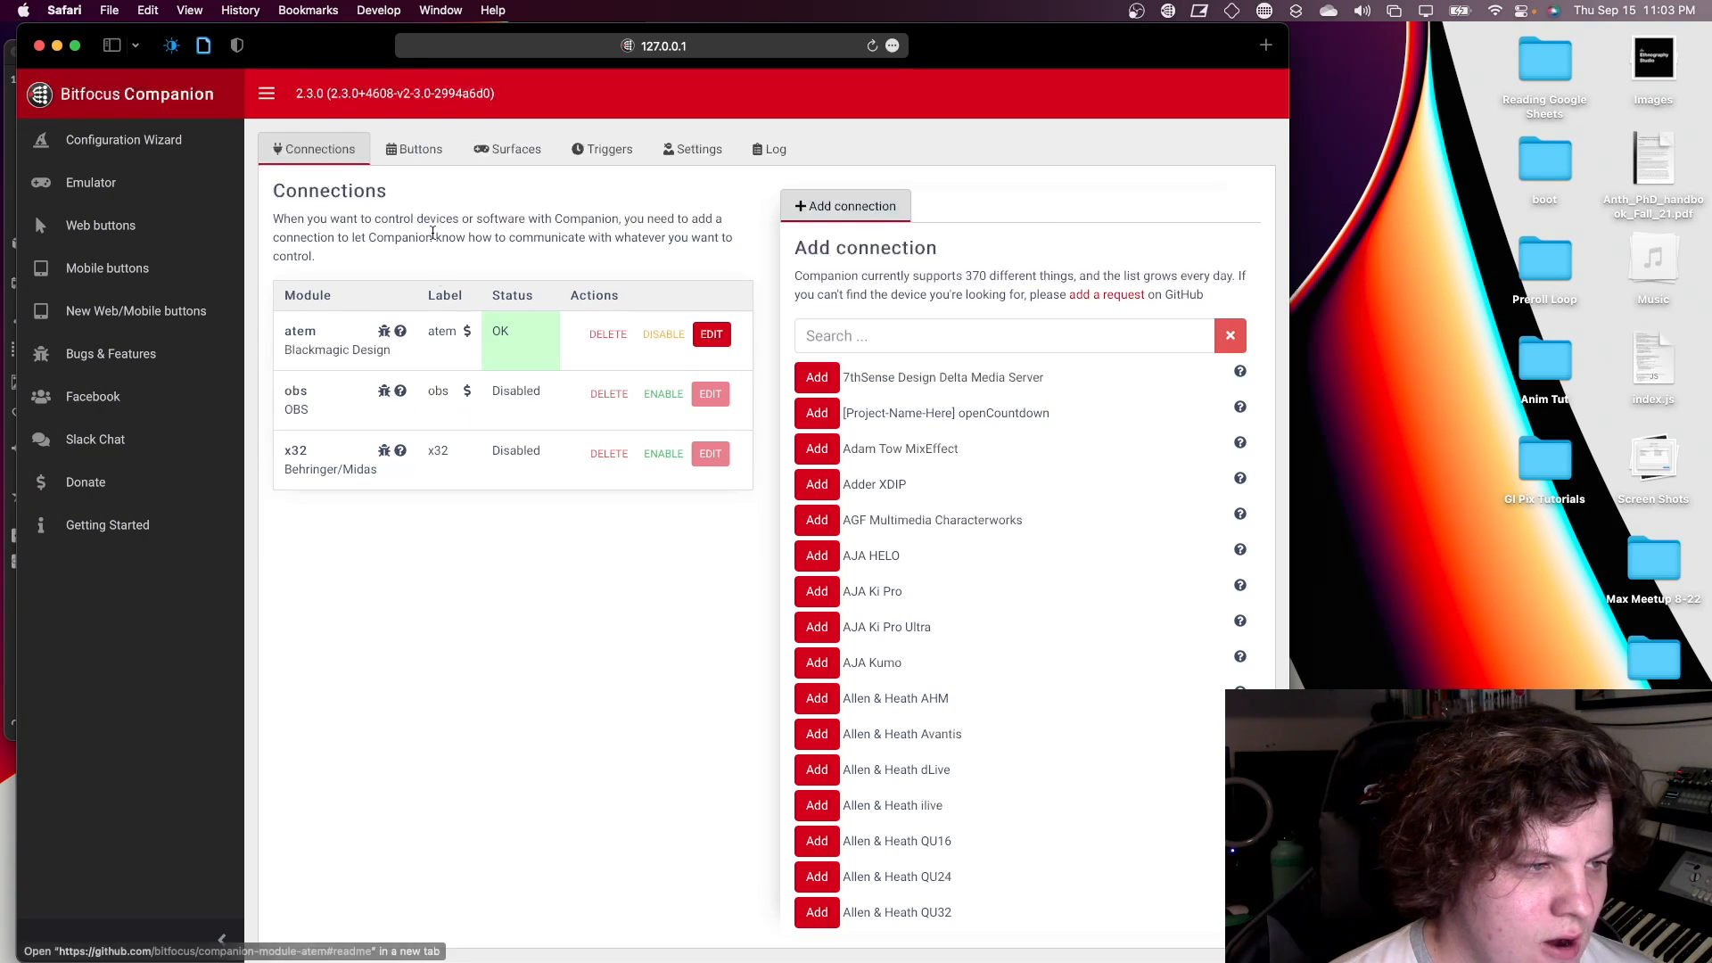
# - On page 1 of the button layout, delete the page-up button and wipe all remaining buttons from the page
pyautogui.click(427, 154)
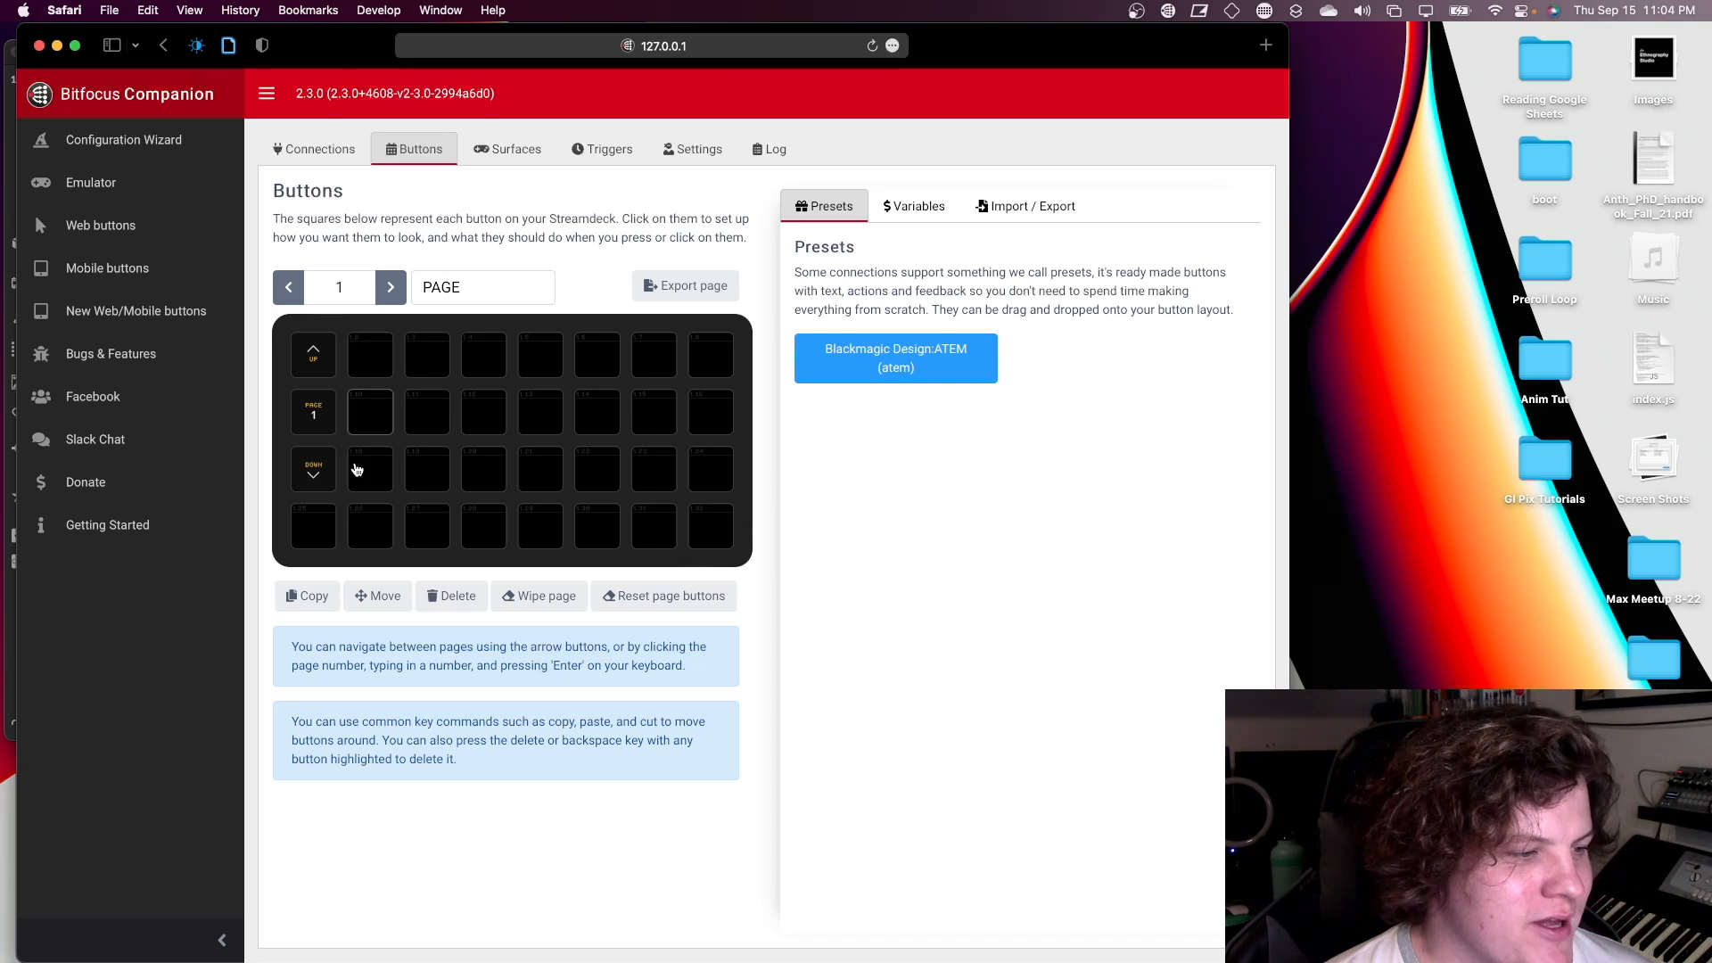
pyautogui.click(454, 596)
pyautogui.click(316, 359)
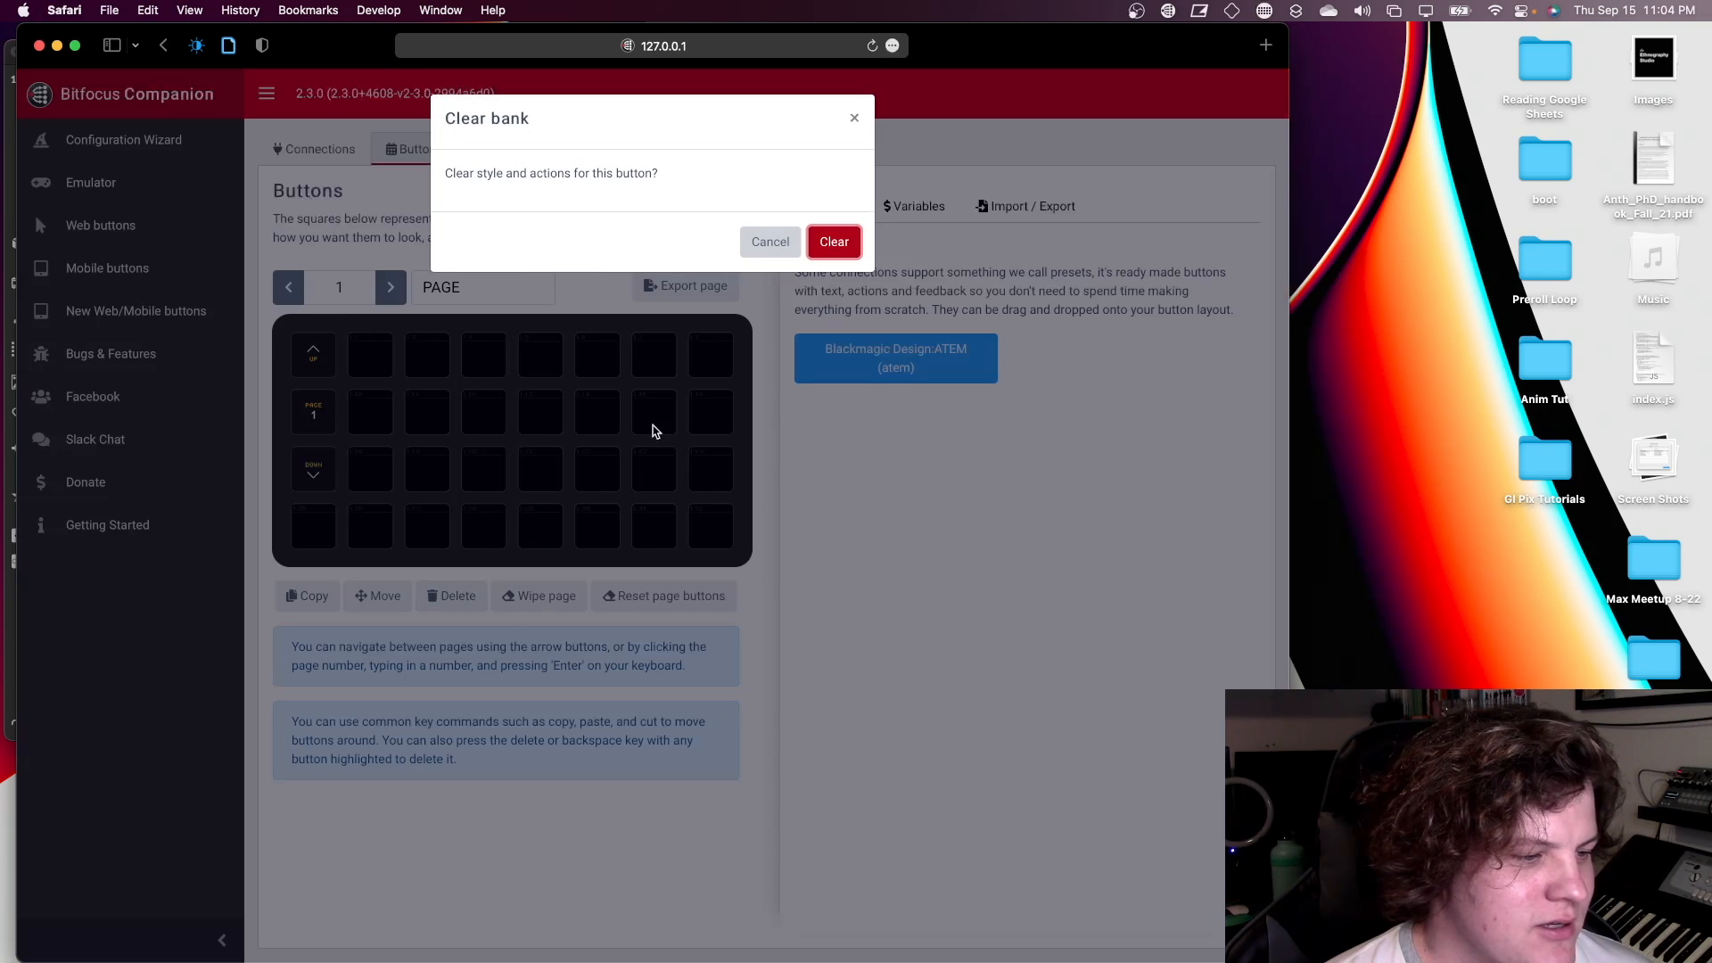
pyautogui.click(822, 241)
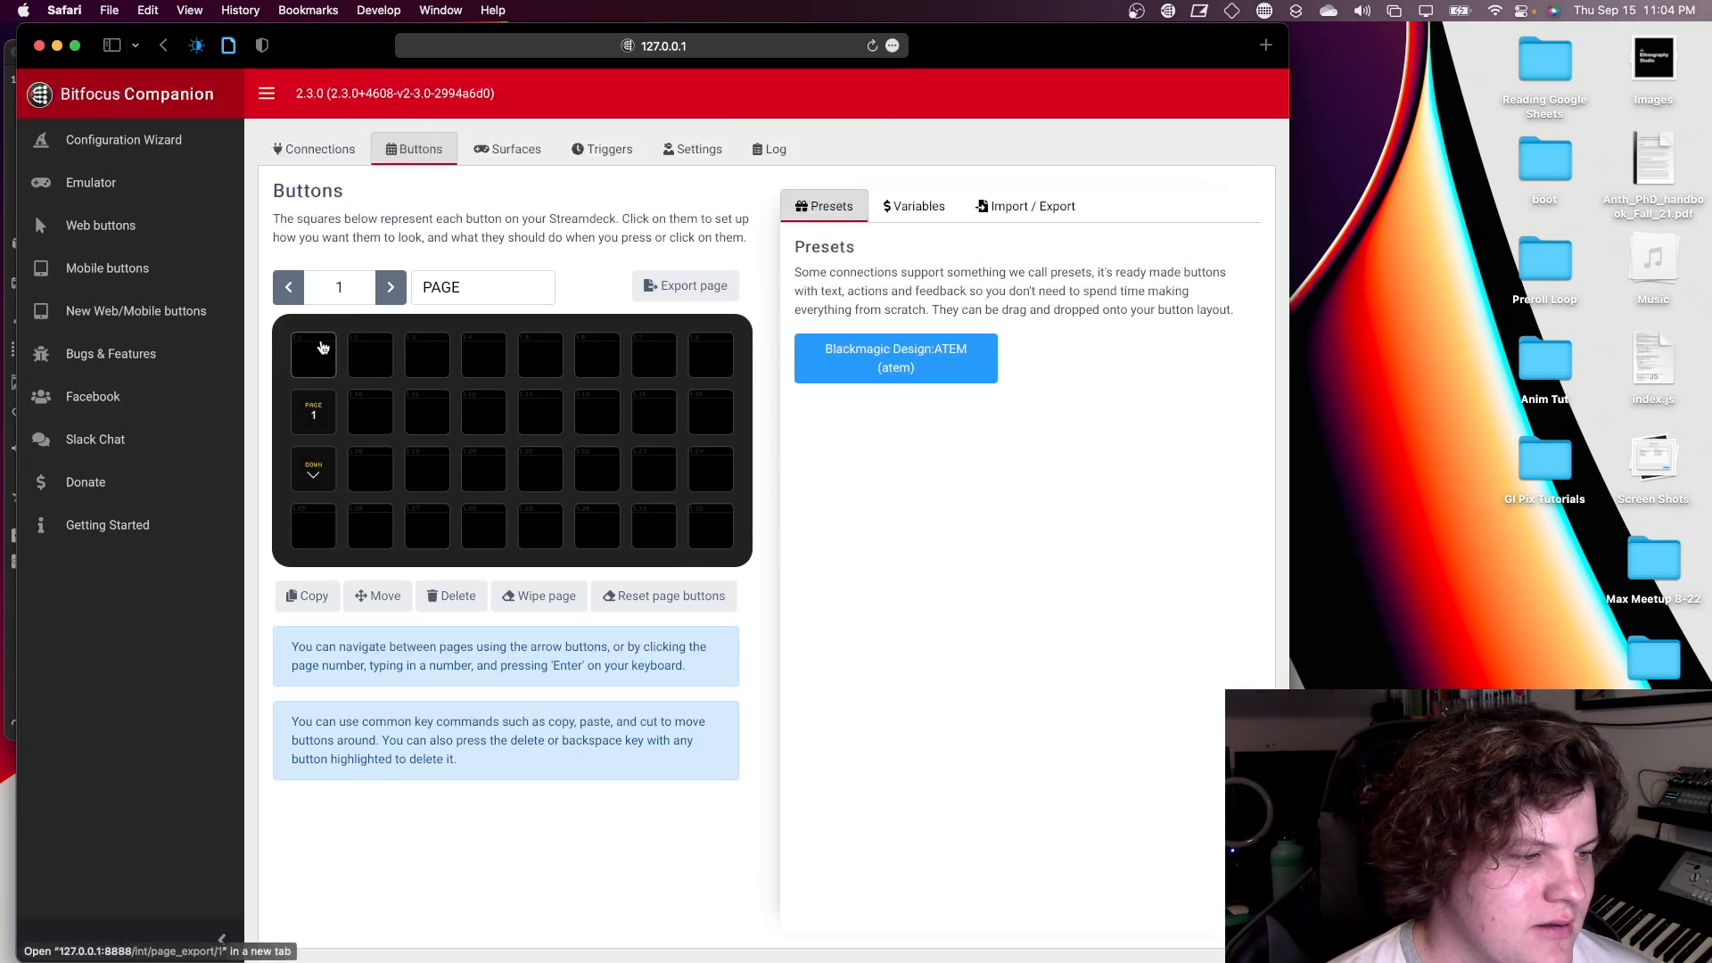
pyautogui.click(504, 598)
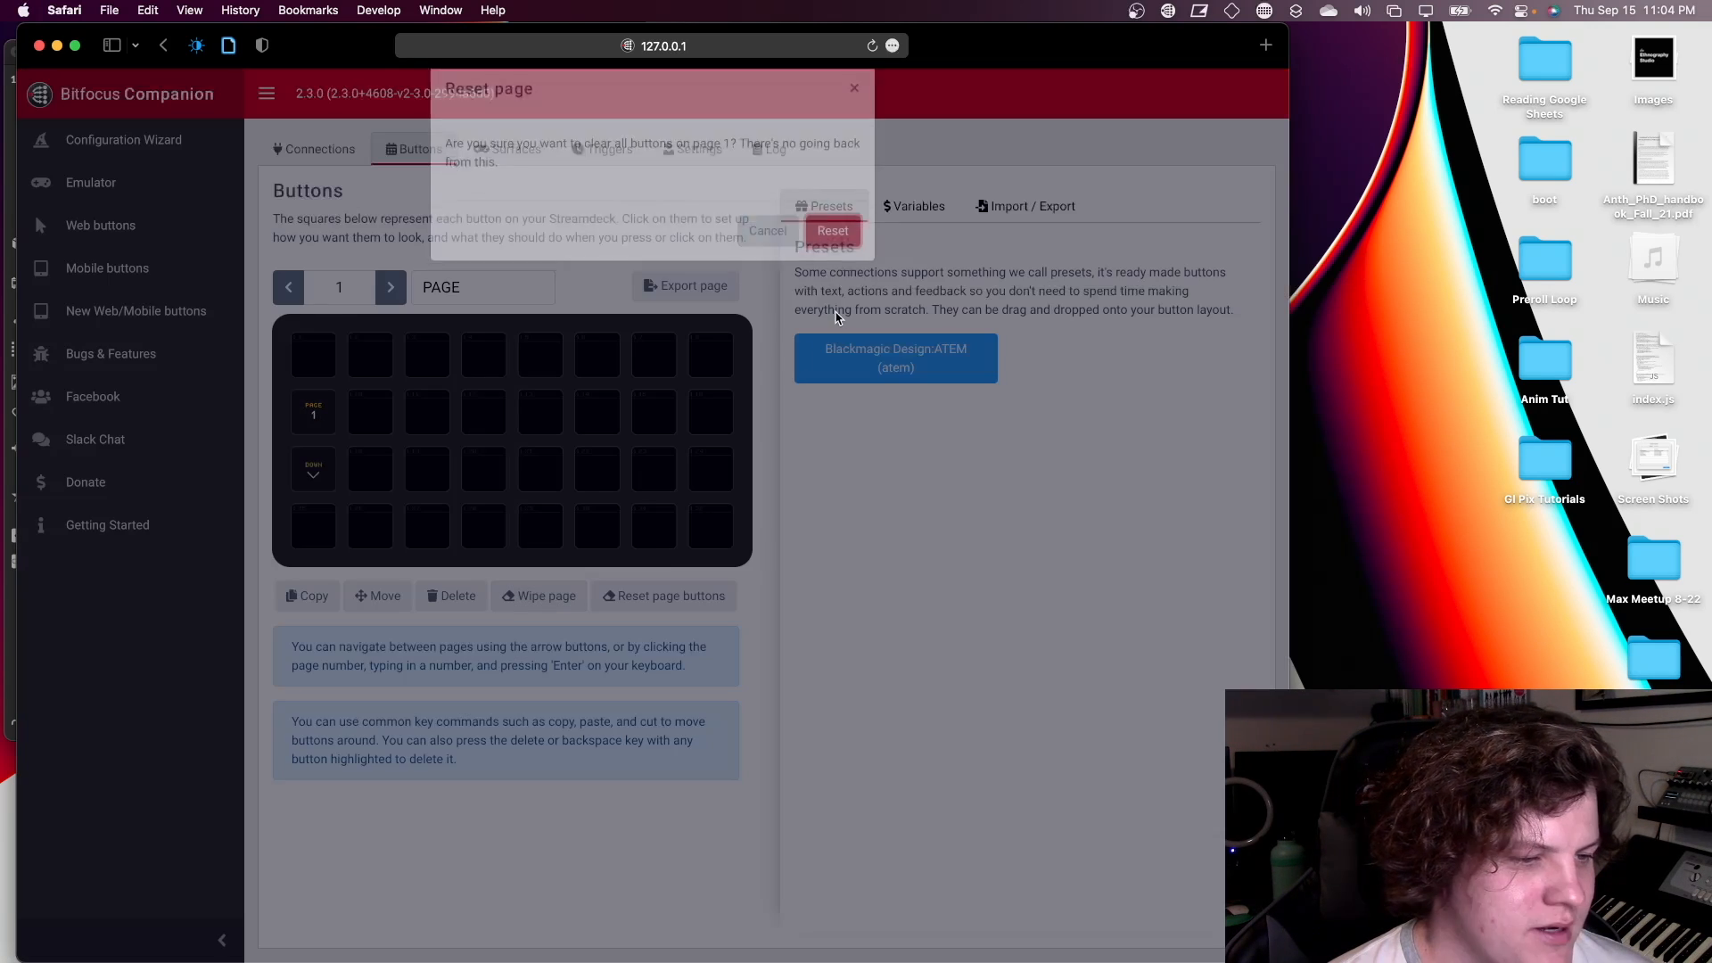
pyautogui.click(768, 258)
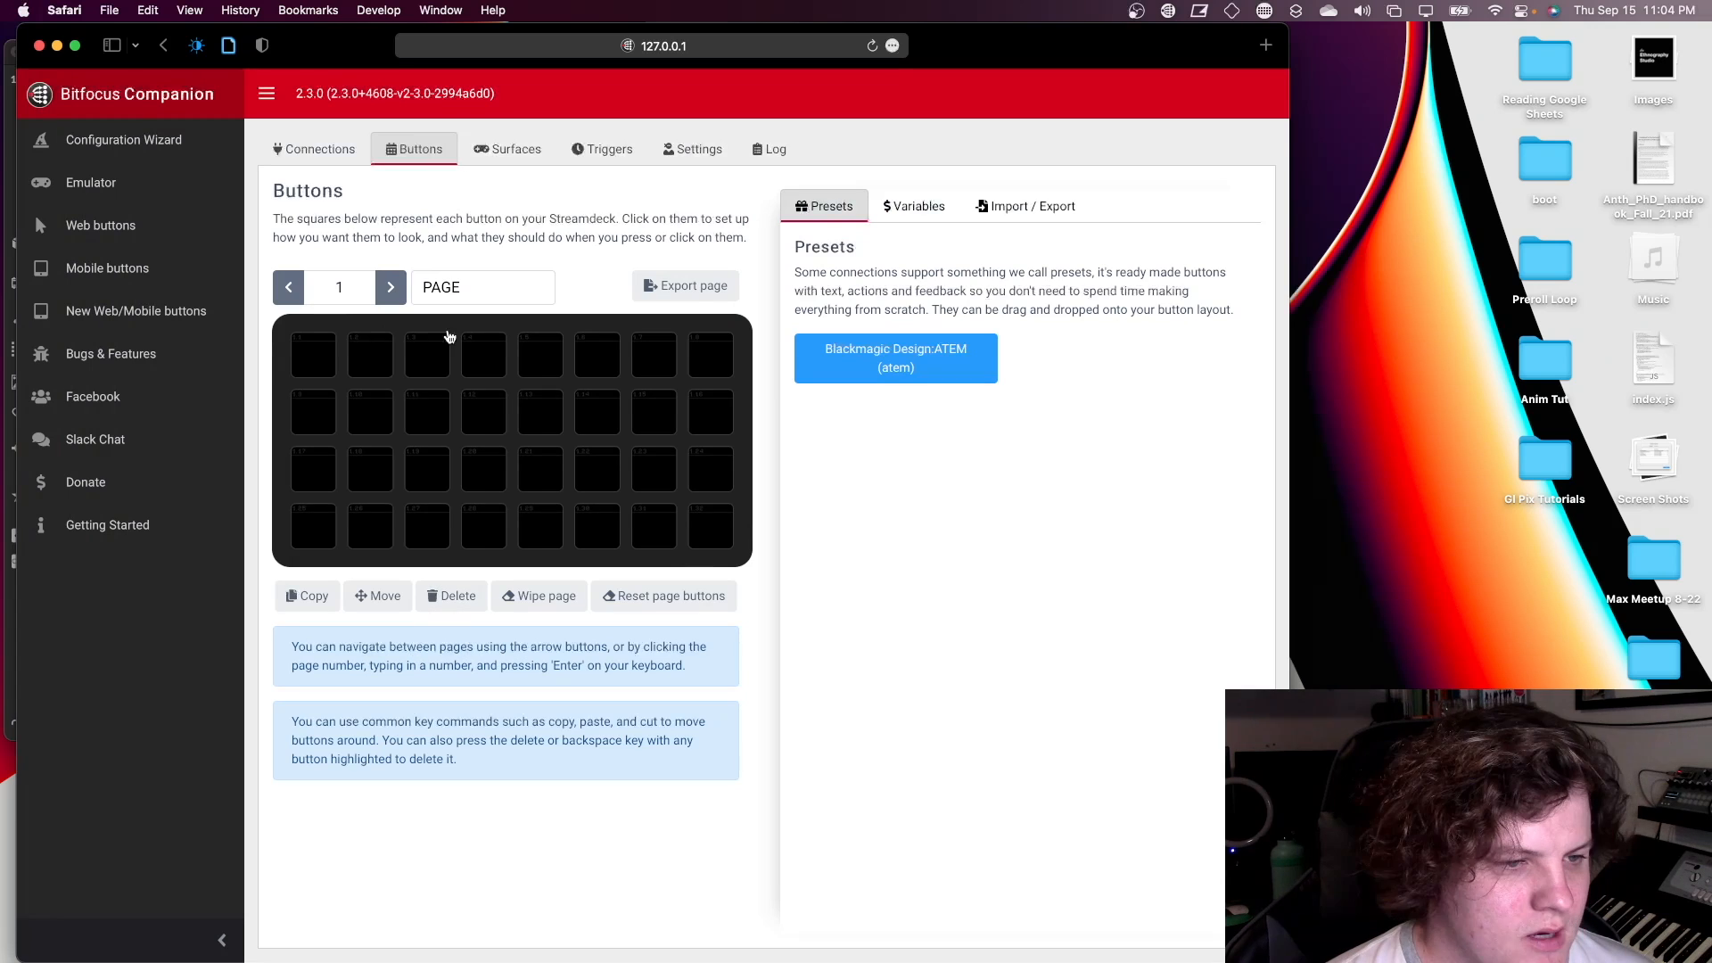
pyautogui.click(918, 211)
pyautogui.click(830, 211)
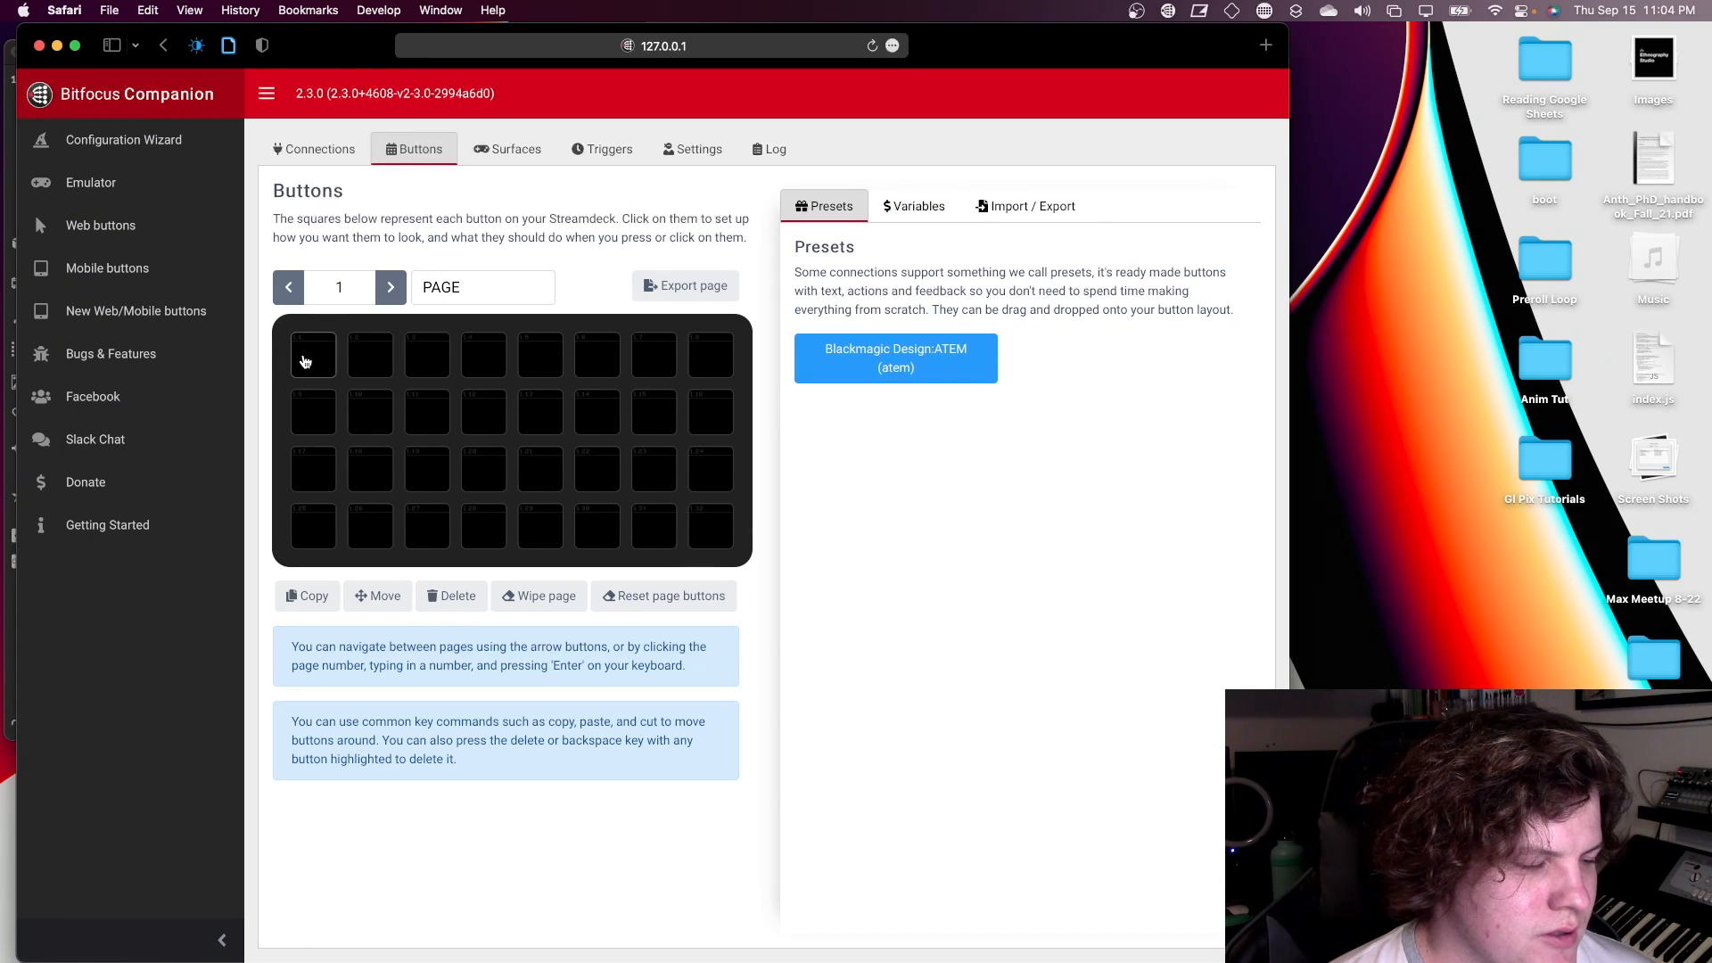
# - Make the first button on page 1 (1.1) a regular button with the text "Cam 1"
pyautogui.click(308, 357)
pyautogui.click(863, 262)
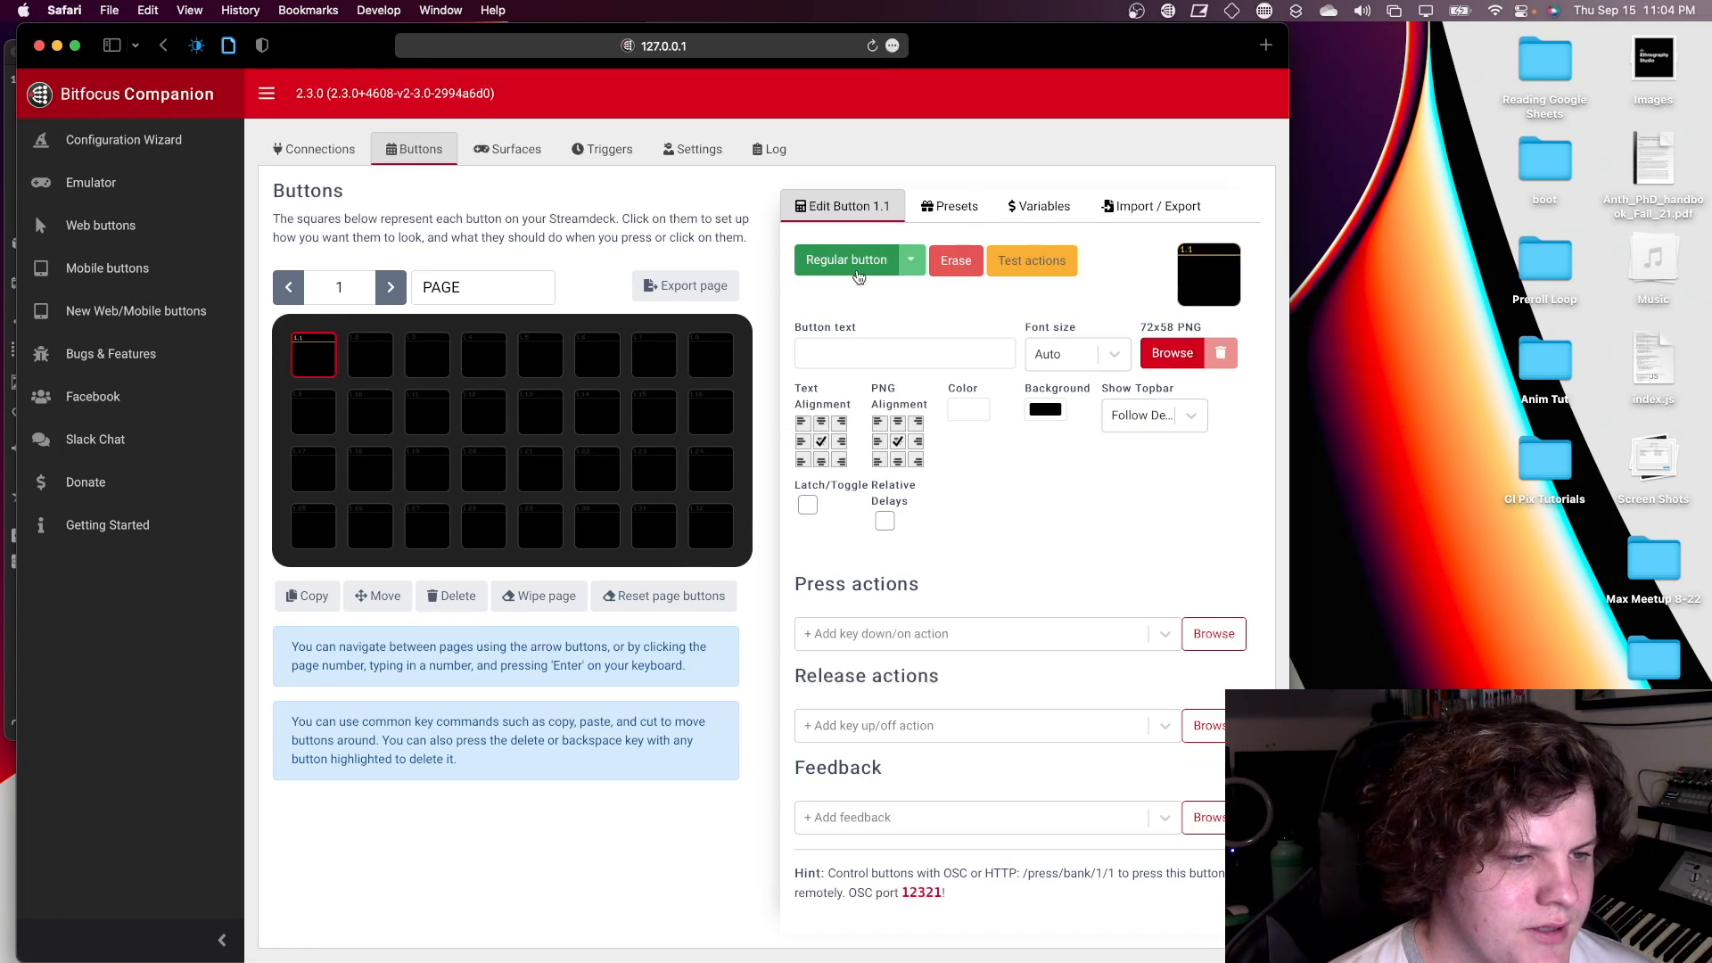
pyautogui.click(883, 352)
pyautogui.write('Cam 2')
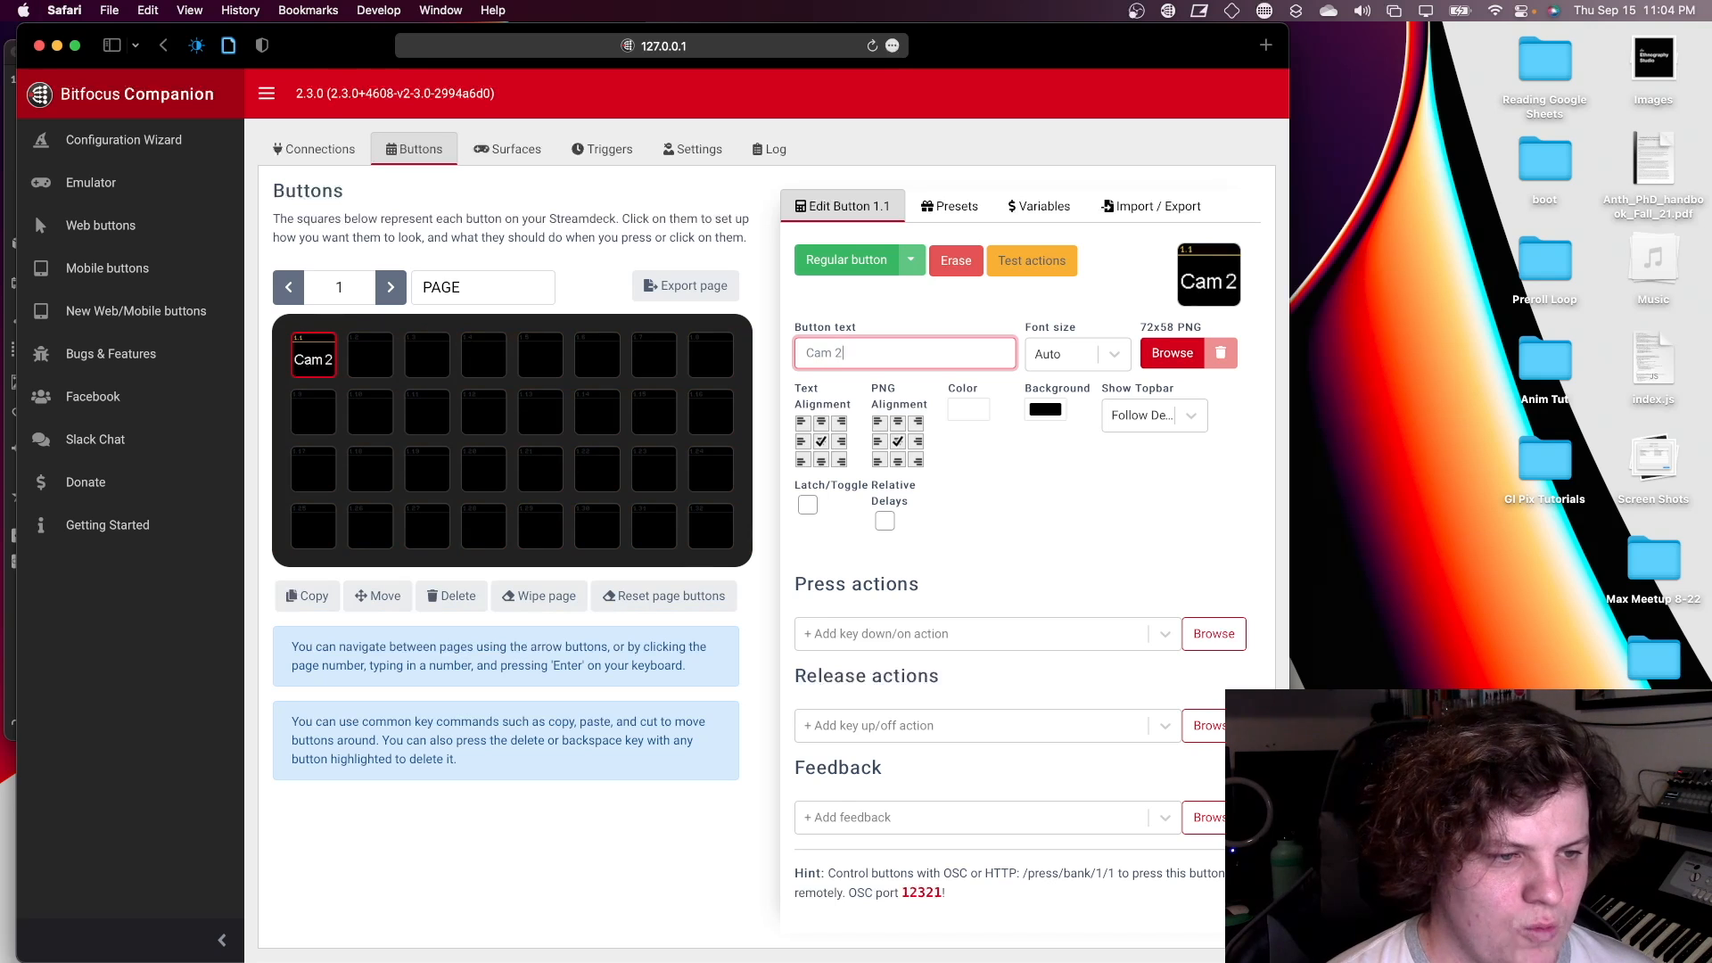
pyautogui.press('BackSpace')
pyautogui.write('1')
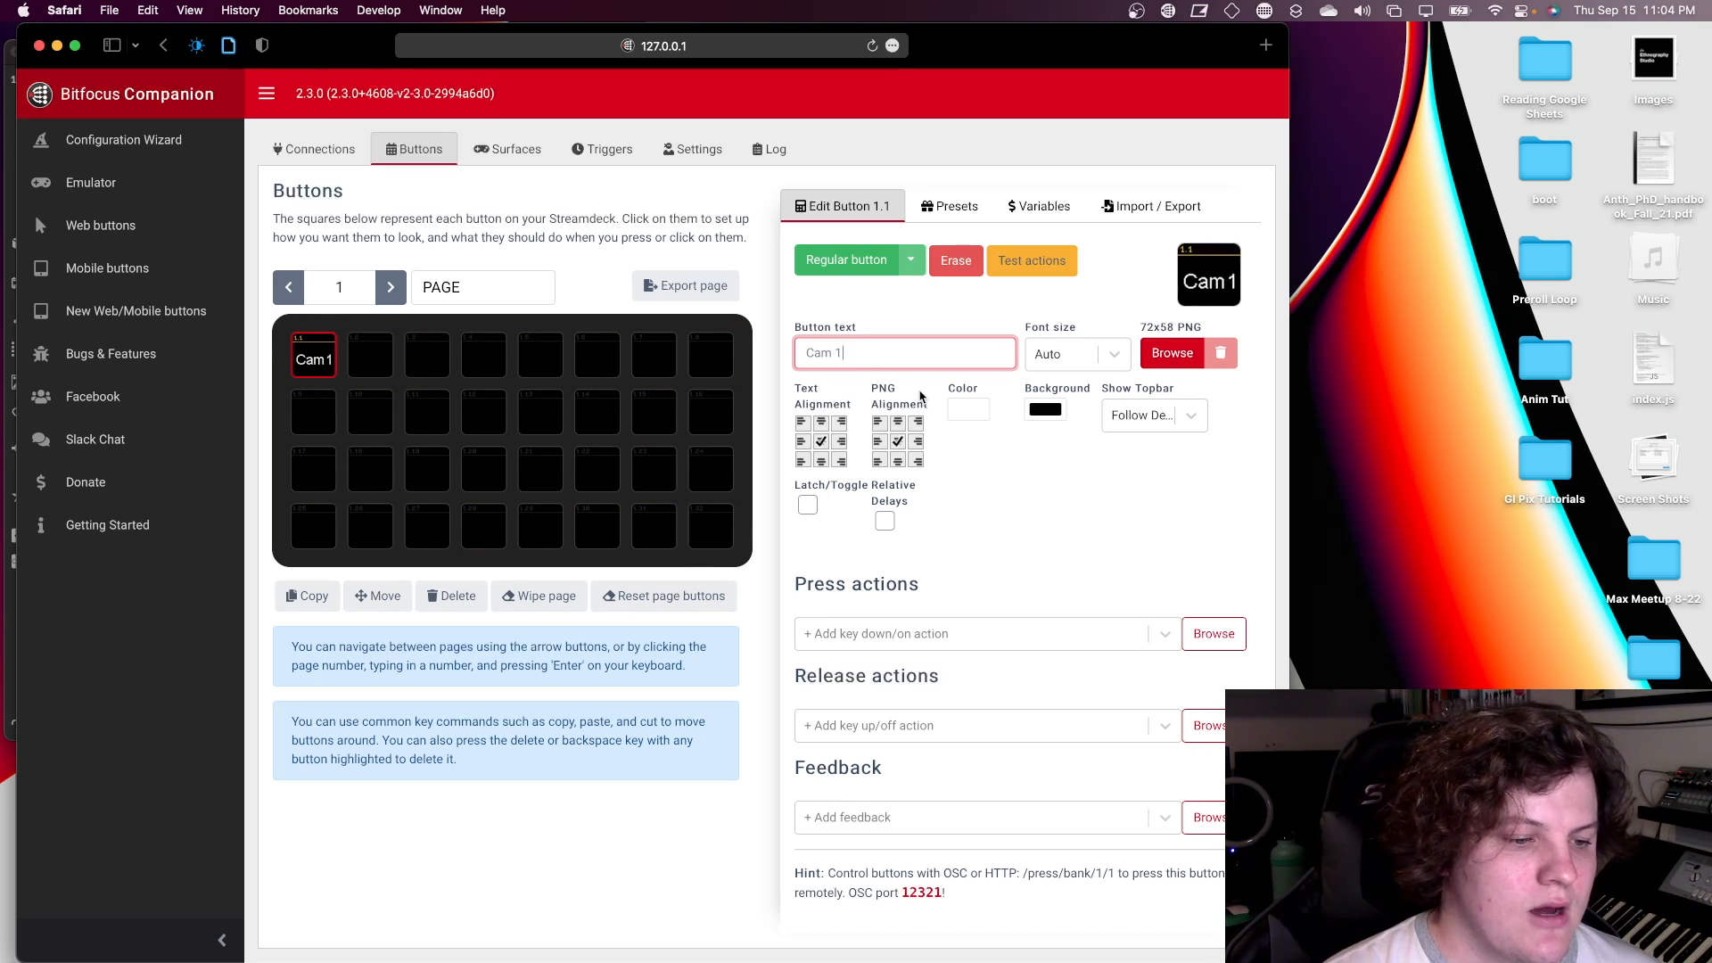
# - Add the press action "atem: ME: Set Program input" to the Cam 1 button
pyautogui.click(904, 642)
pyautogui.write('atem')
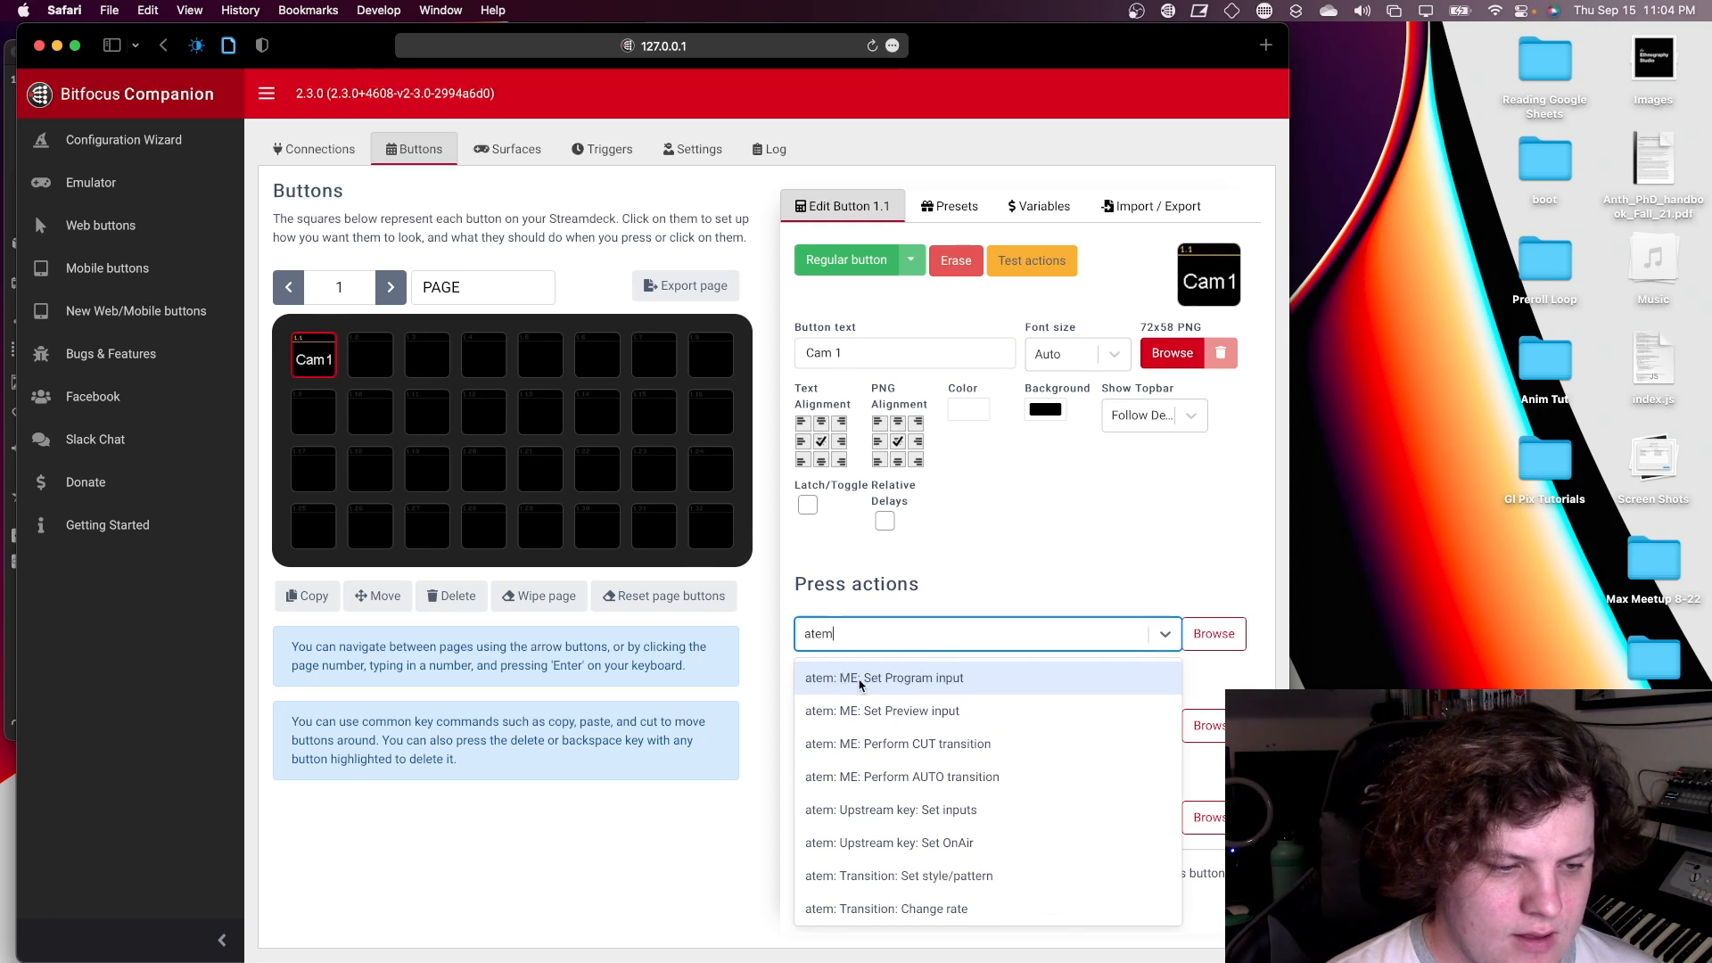
pyautogui.click(927, 687)
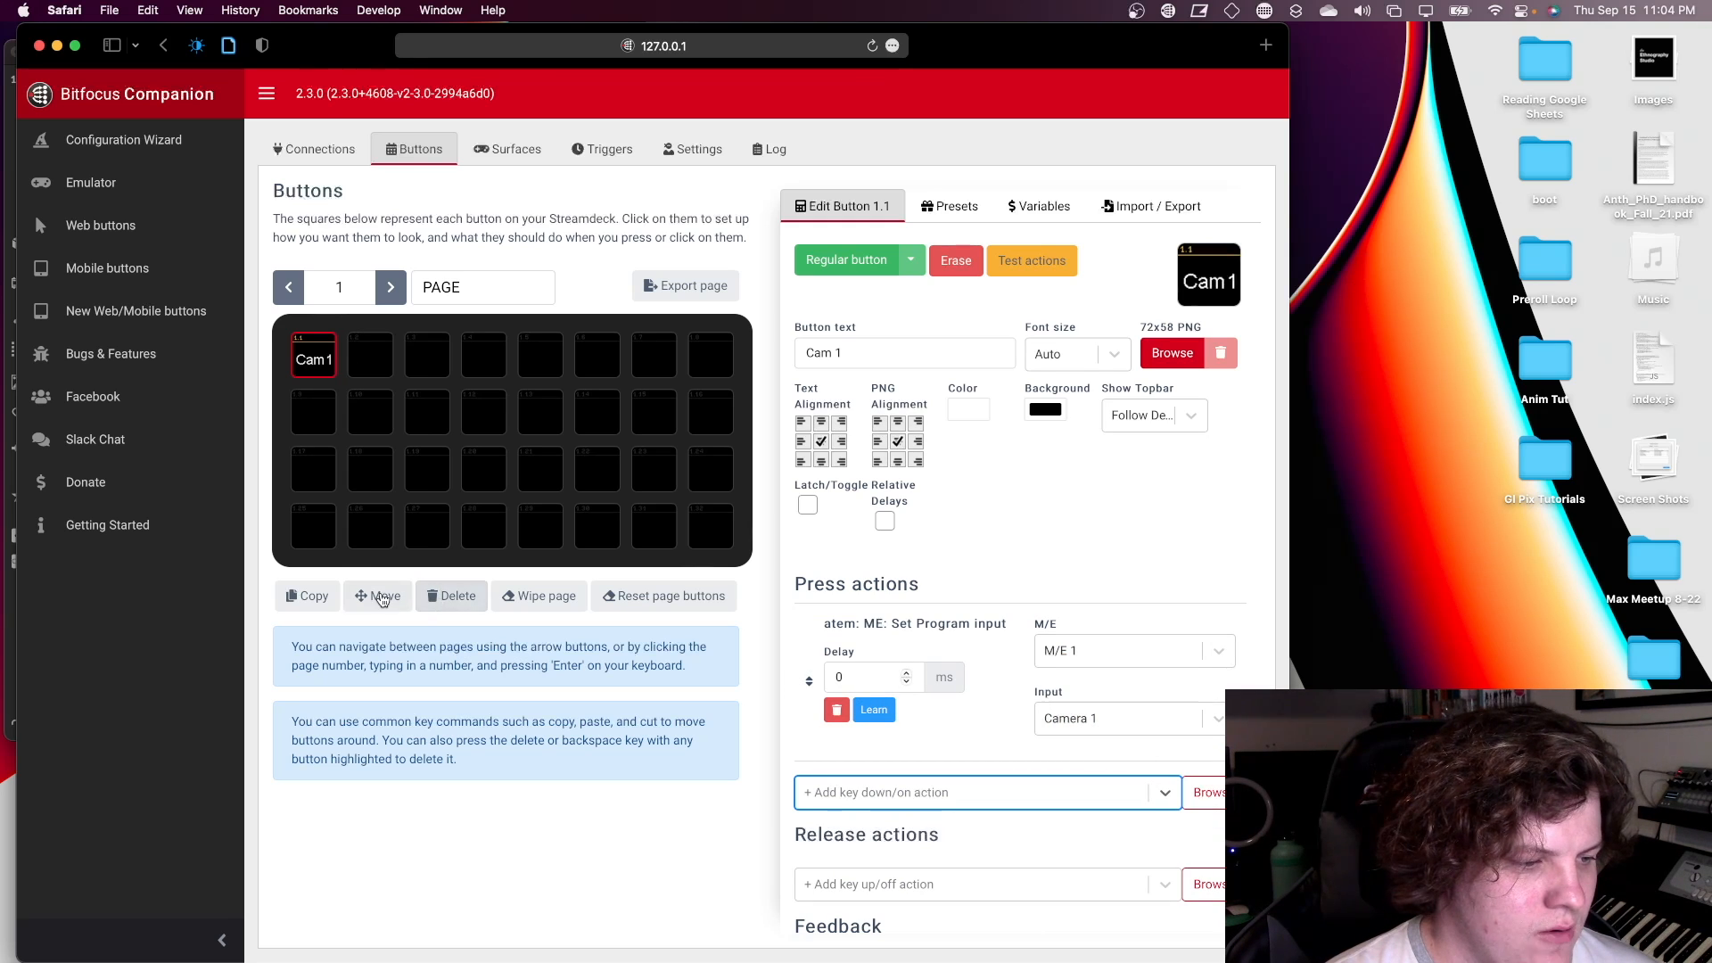
# - Copy the Cam 1 button to the next two slots in its row, 1.2 and 1.3
pyautogui.click(311, 598)
pyautogui.click(314, 357)
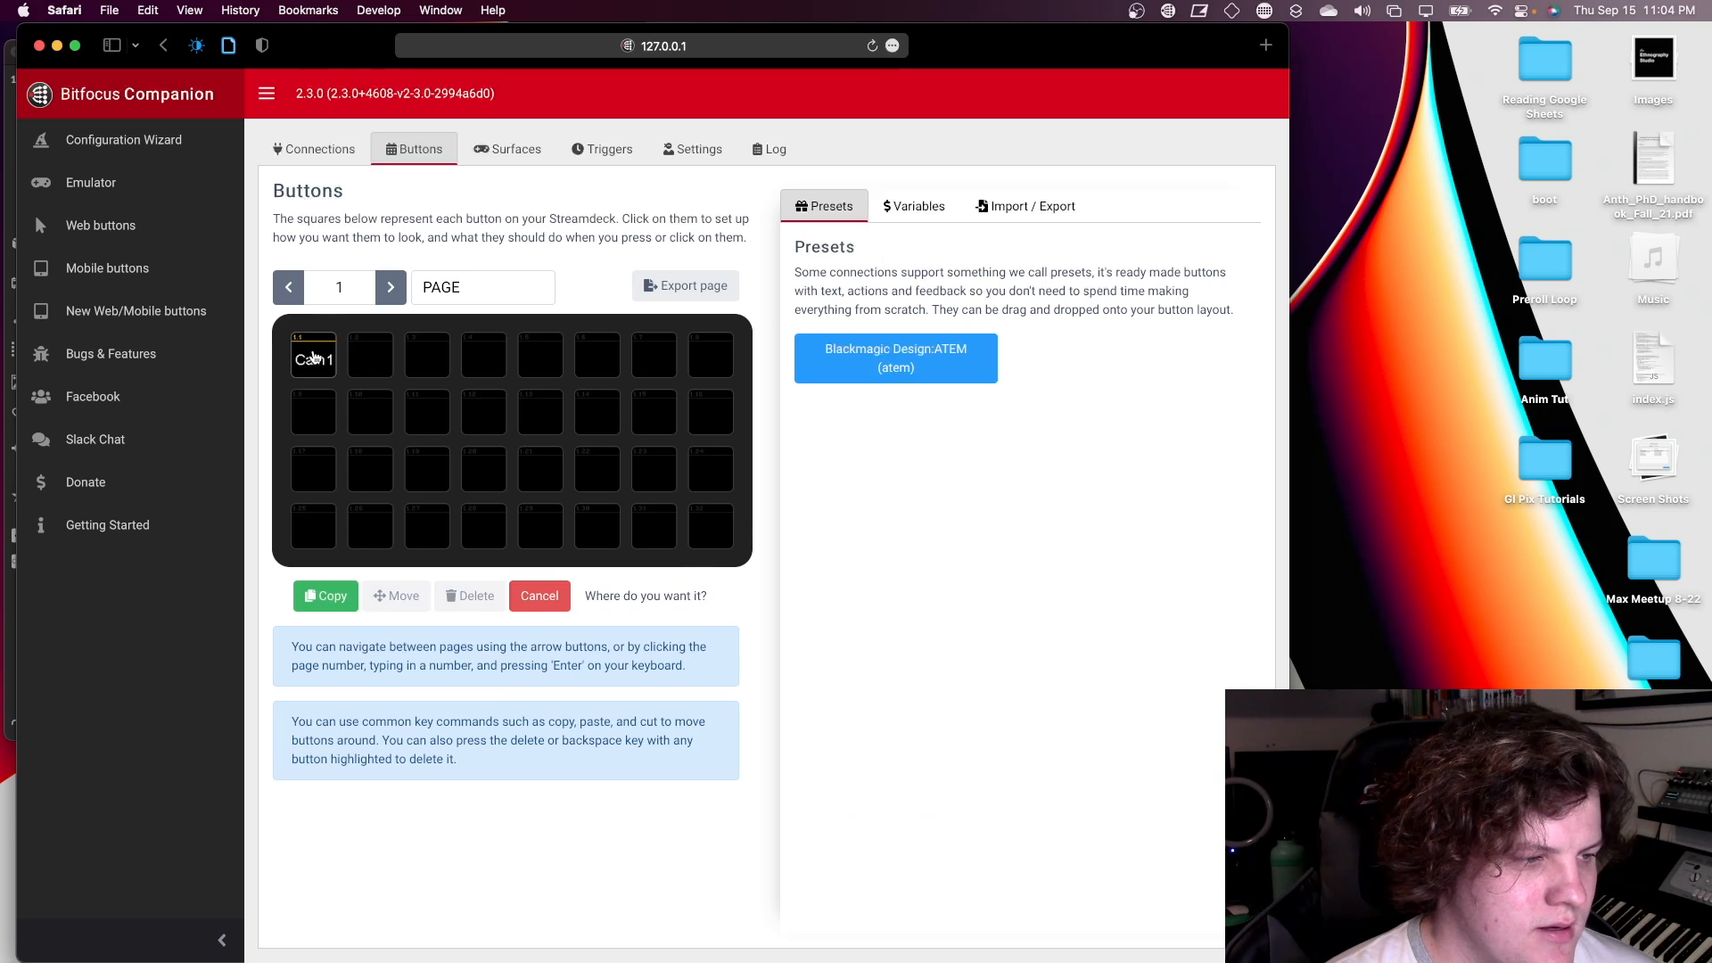
pyautogui.click(360, 357)
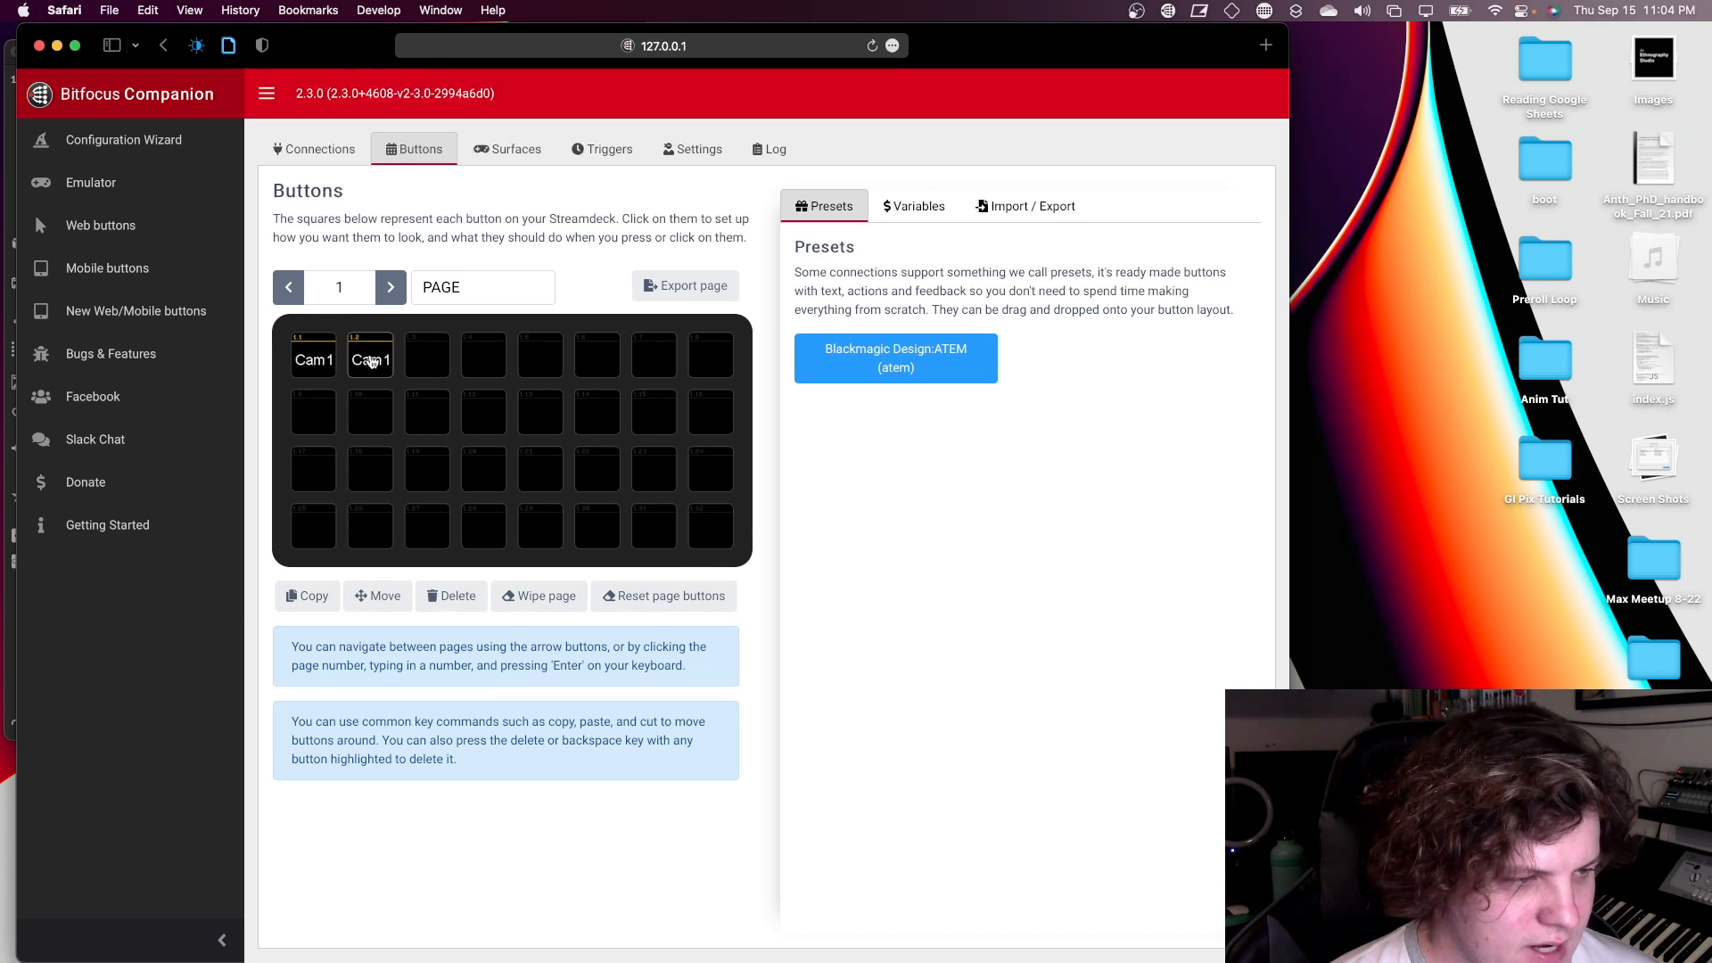
pyautogui.click(332, 594)
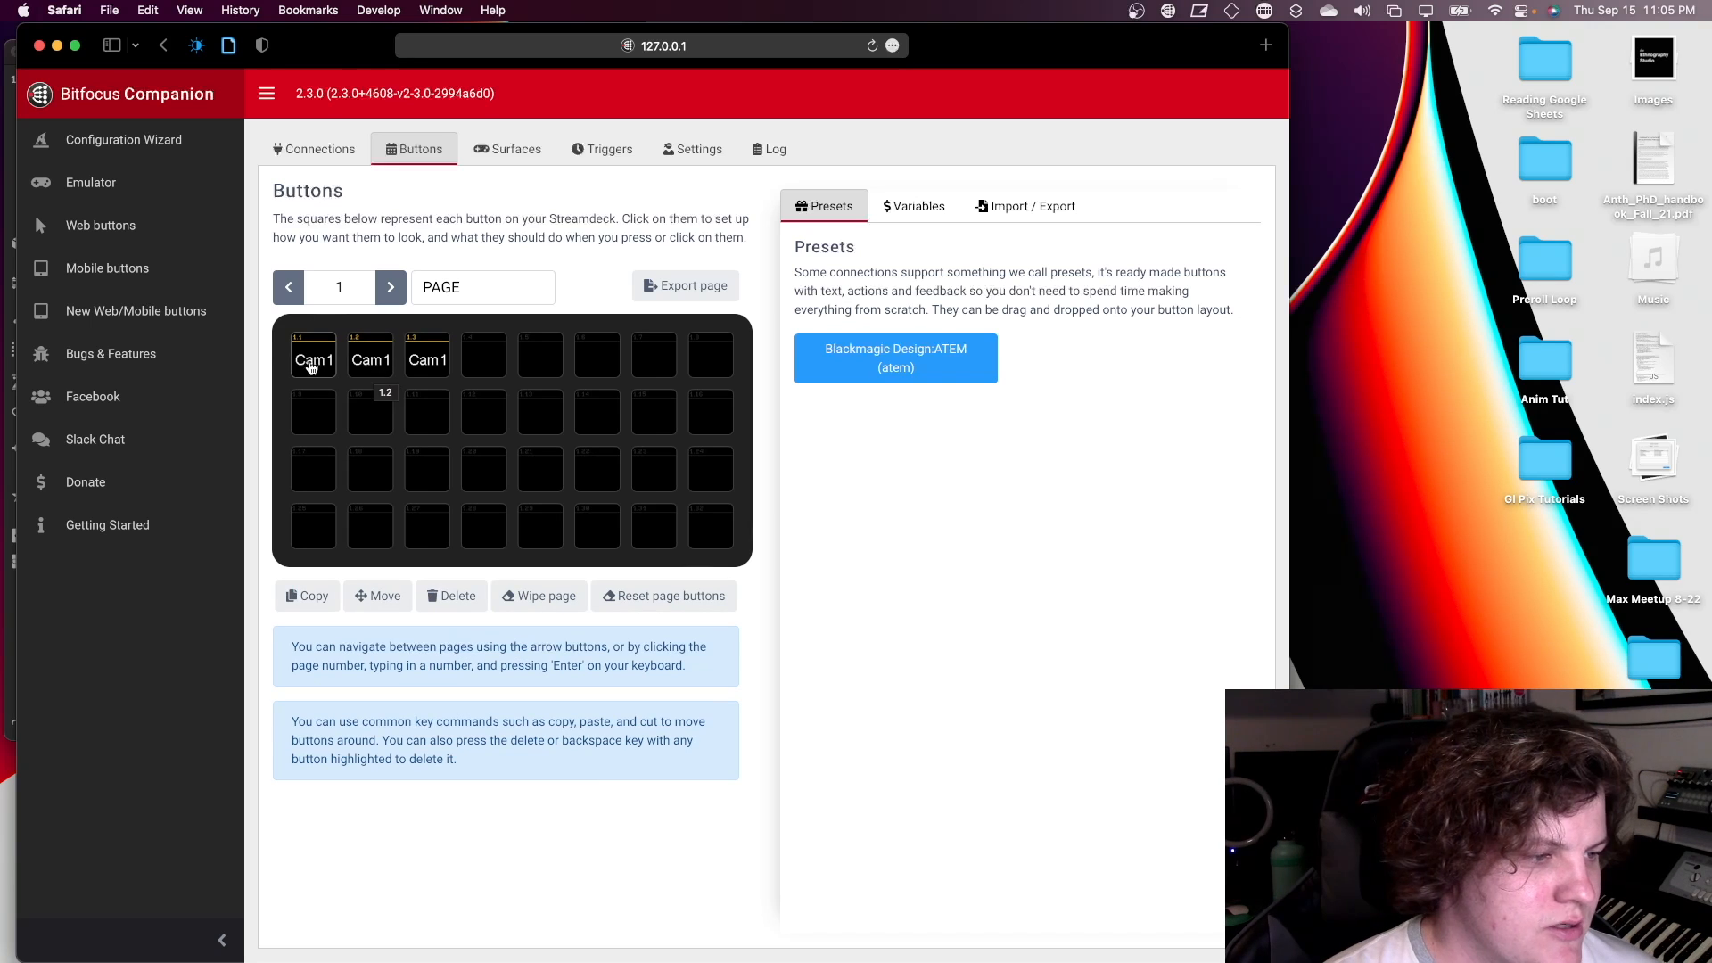
# - Change button 1.2's text to "Cam 2" and set its program input to Camera 2
pyautogui.click(370, 361)
pyautogui.click(890, 348)
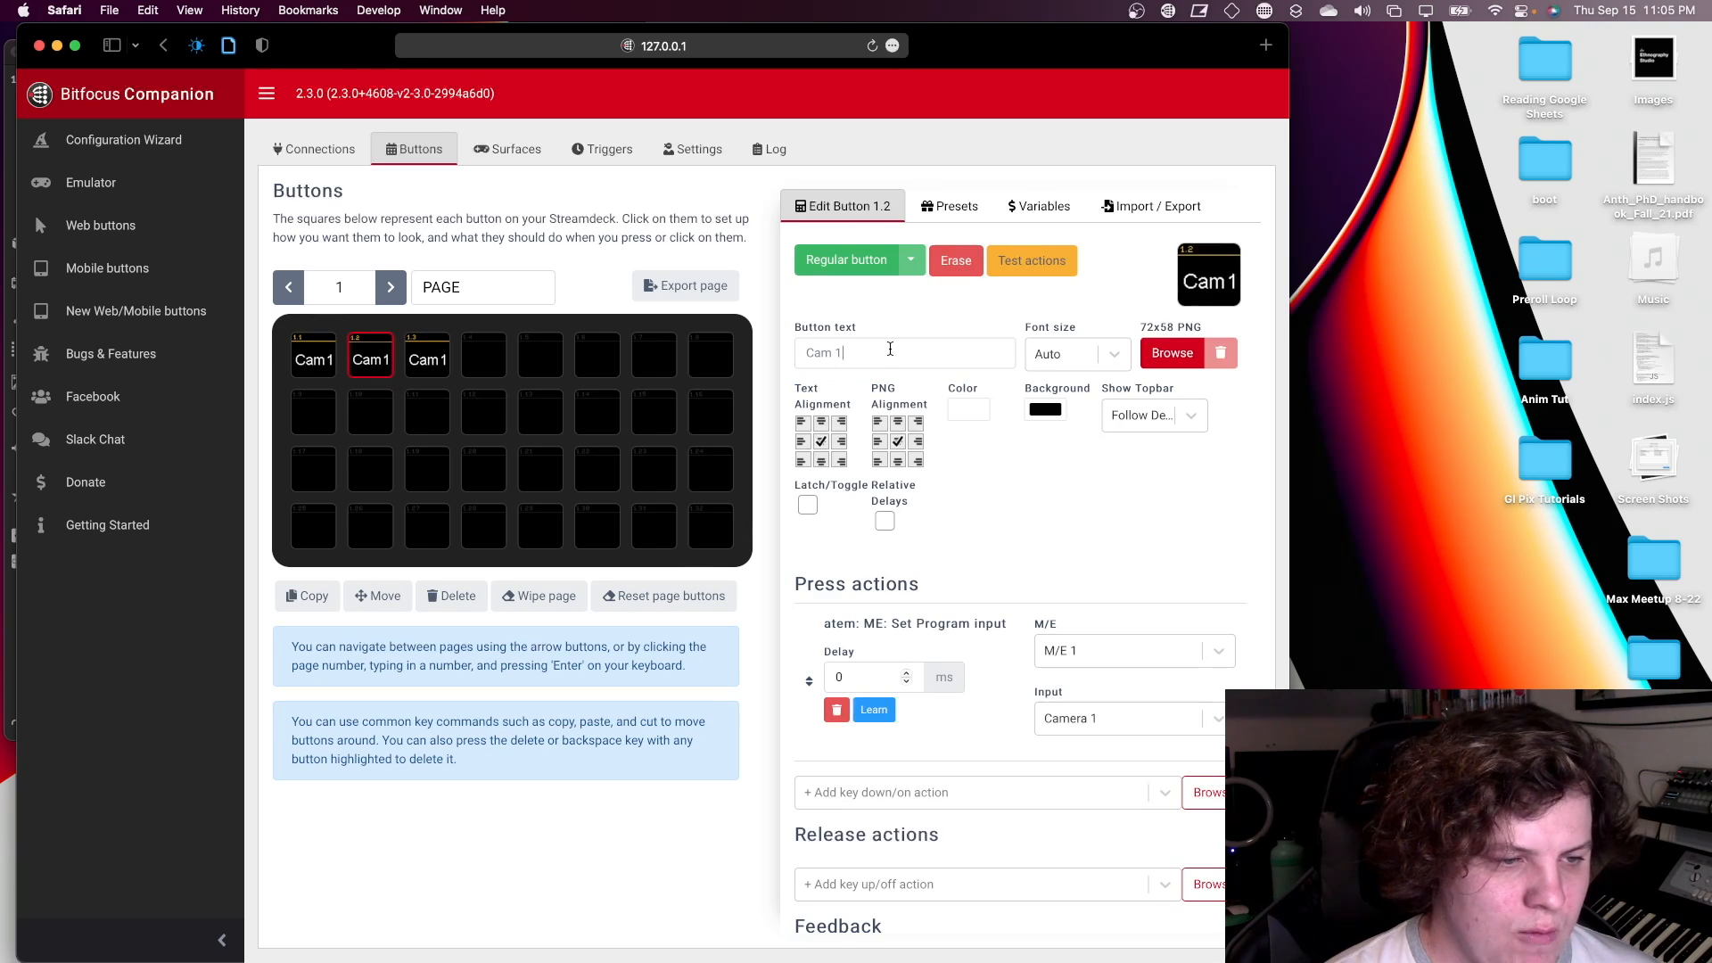
pyautogui.press('BackSpace')
pyautogui.write('2')
pyautogui.click(1123, 718)
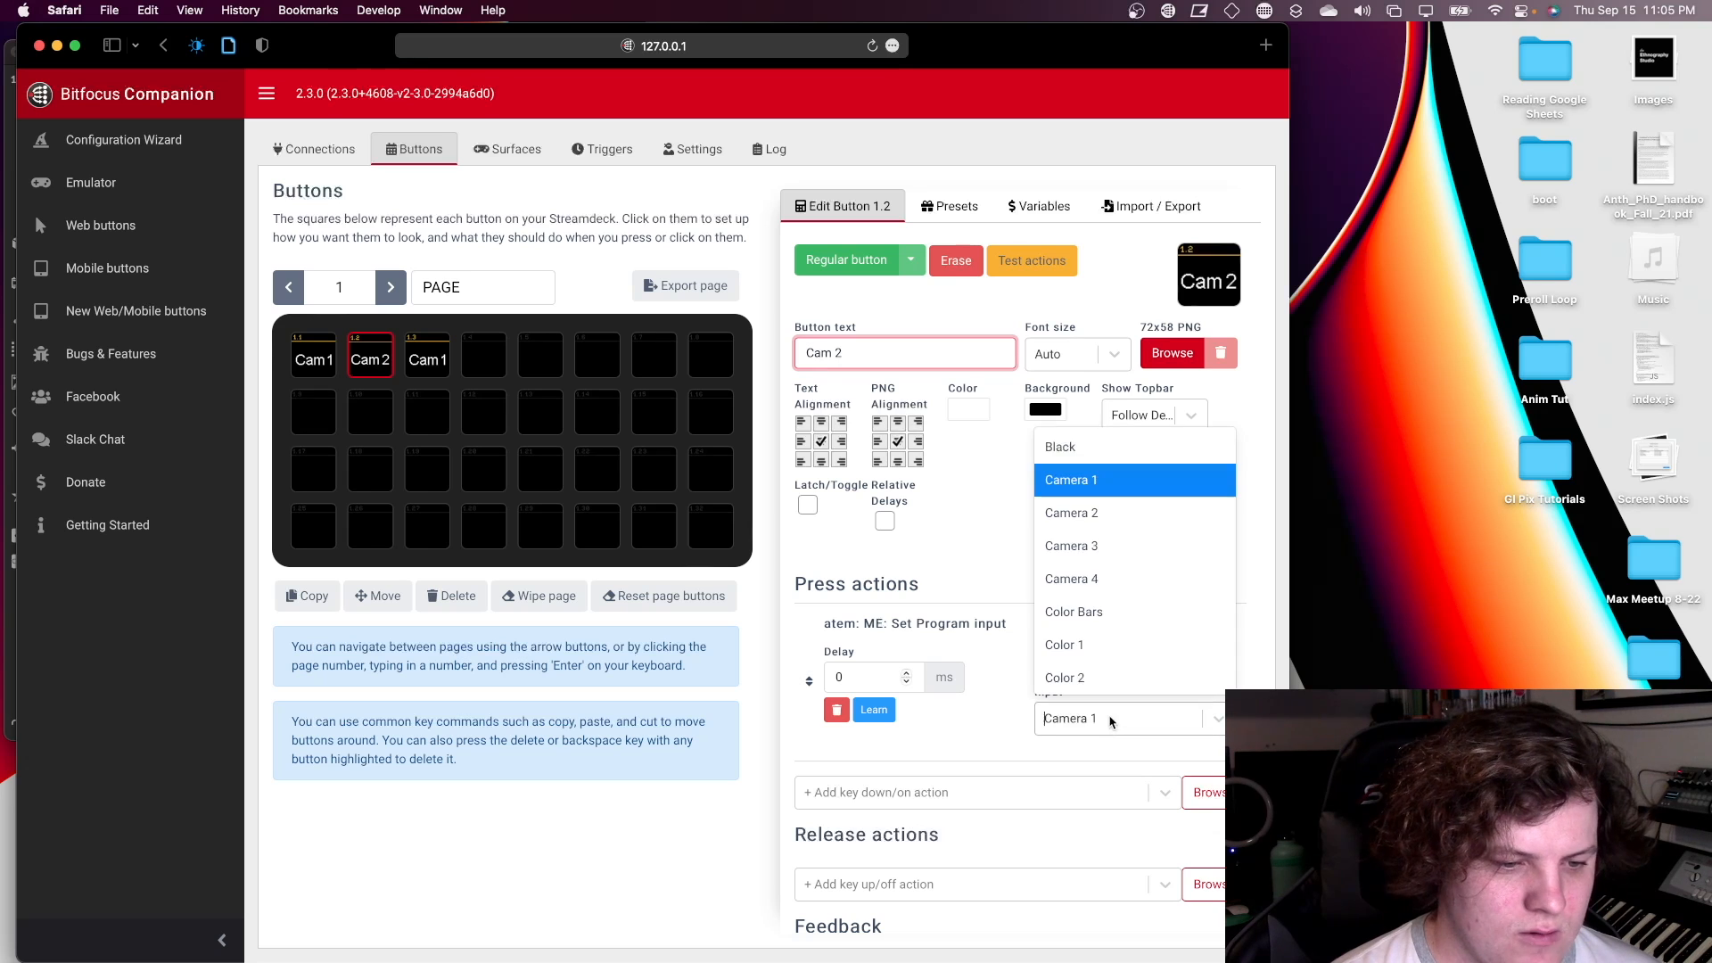
pyautogui.click(1039, 512)
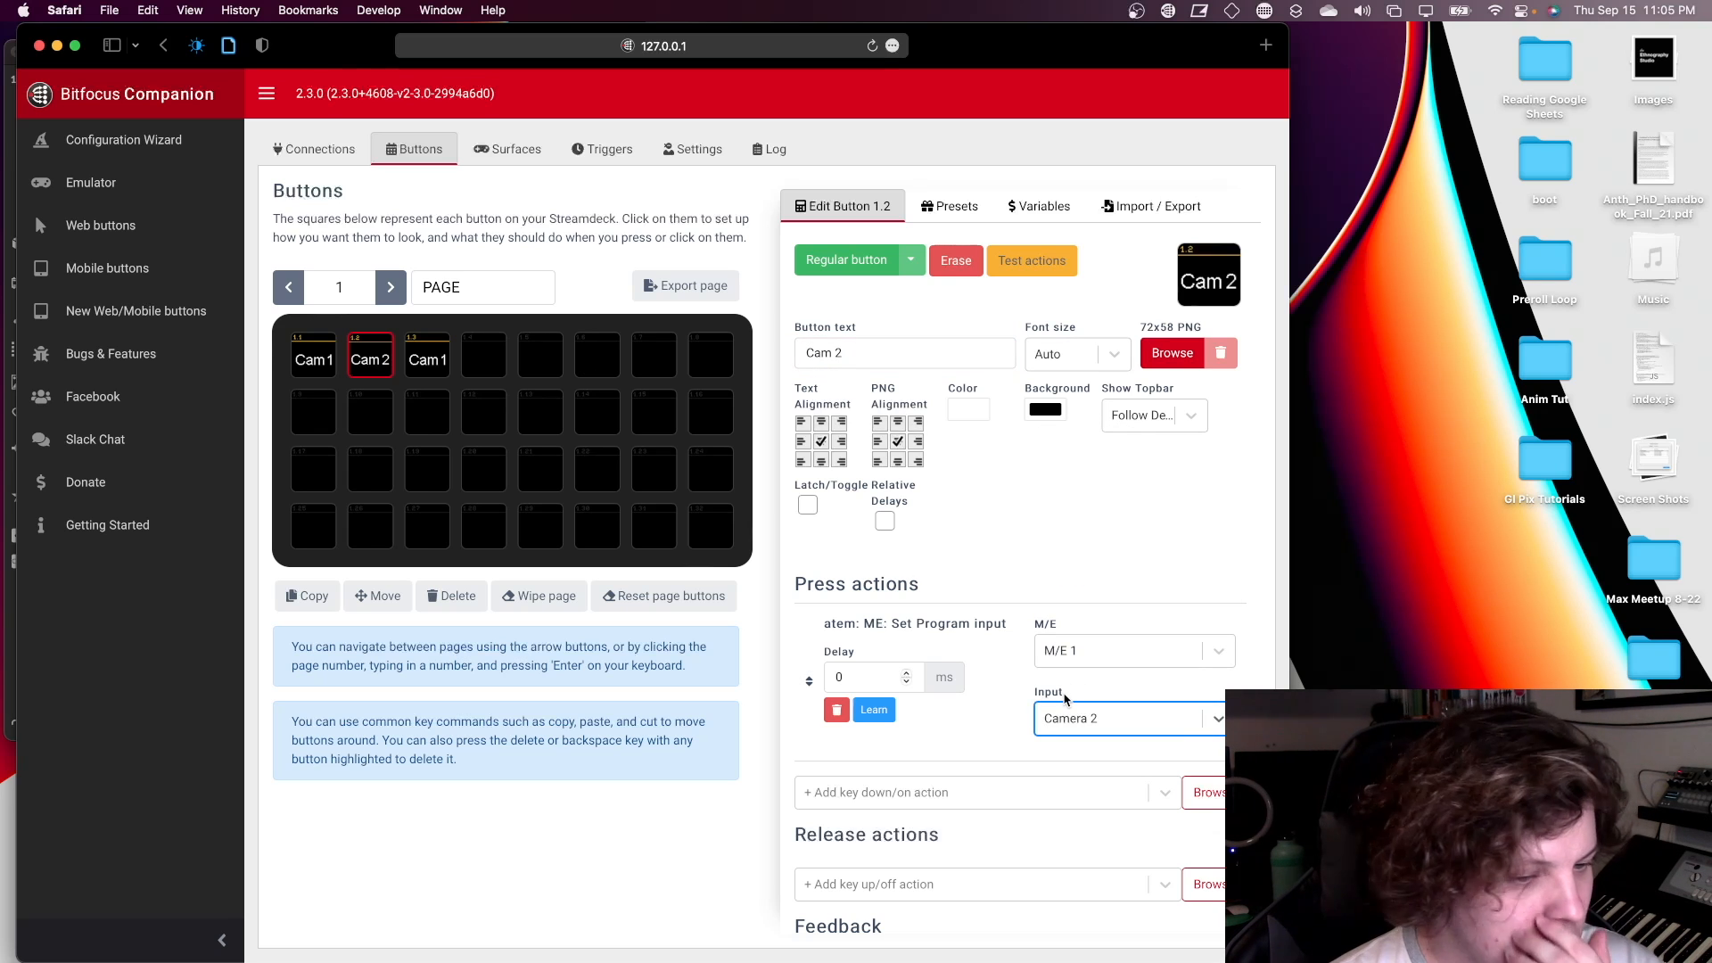
# - Set button 1.3's program input to Camera 3 and change its text to "Cam 3"
pyautogui.click(417, 354)
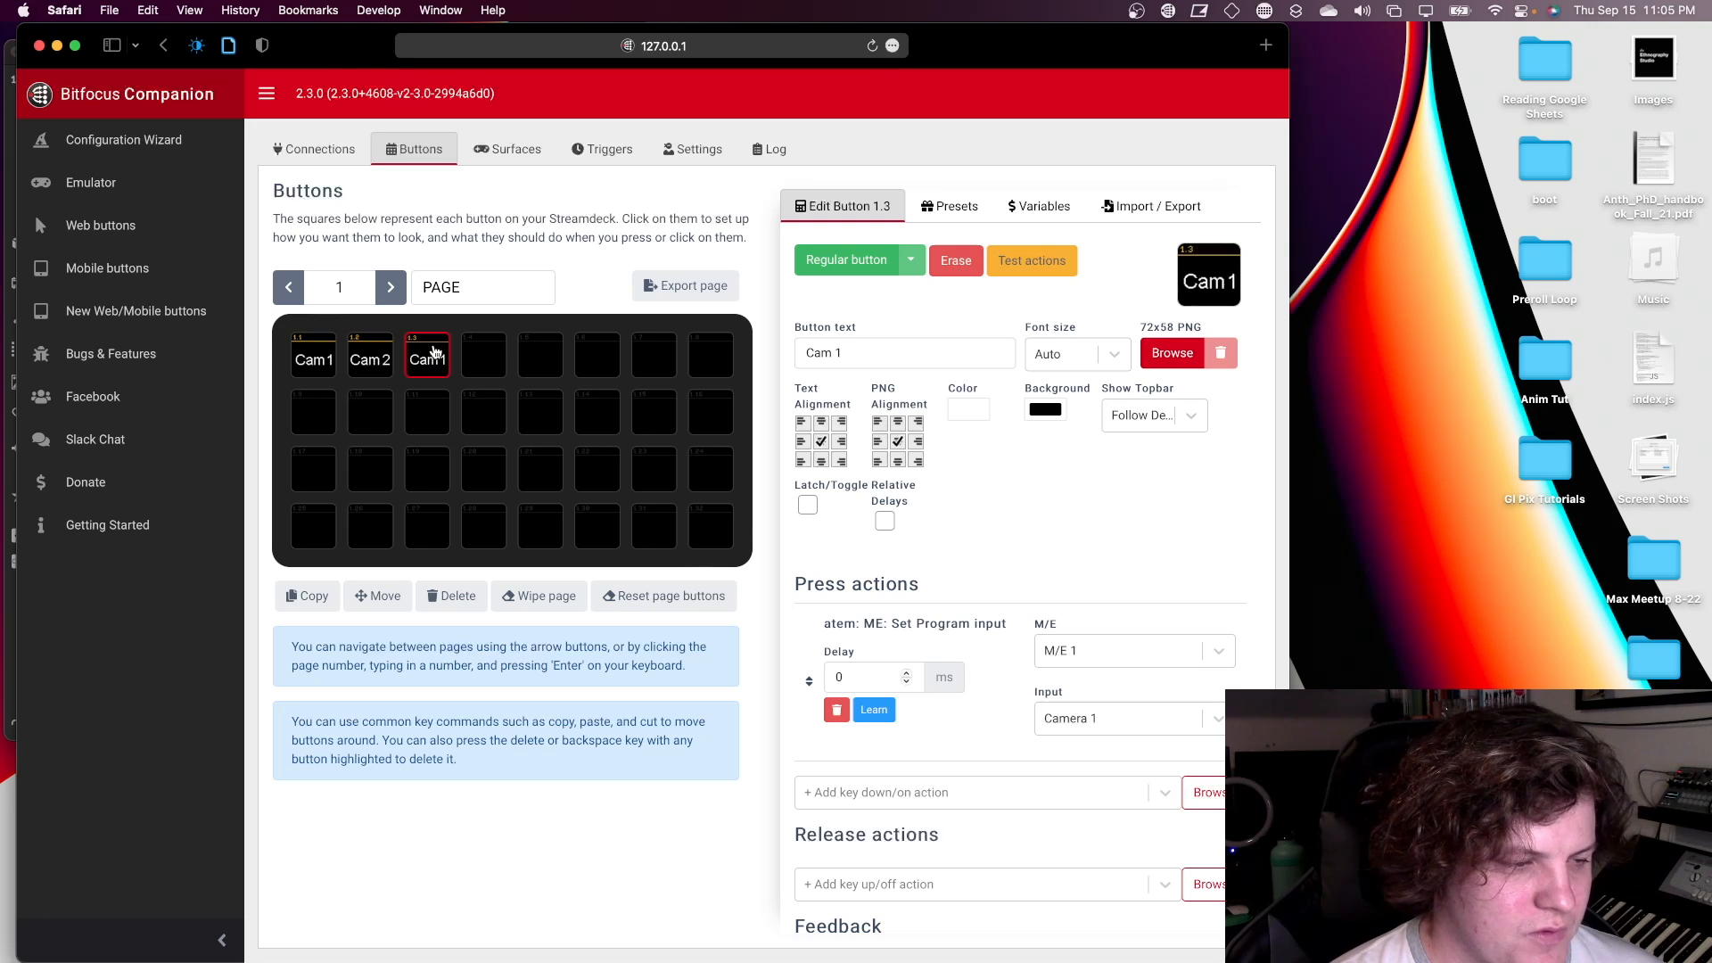
pyautogui.click(1154, 718)
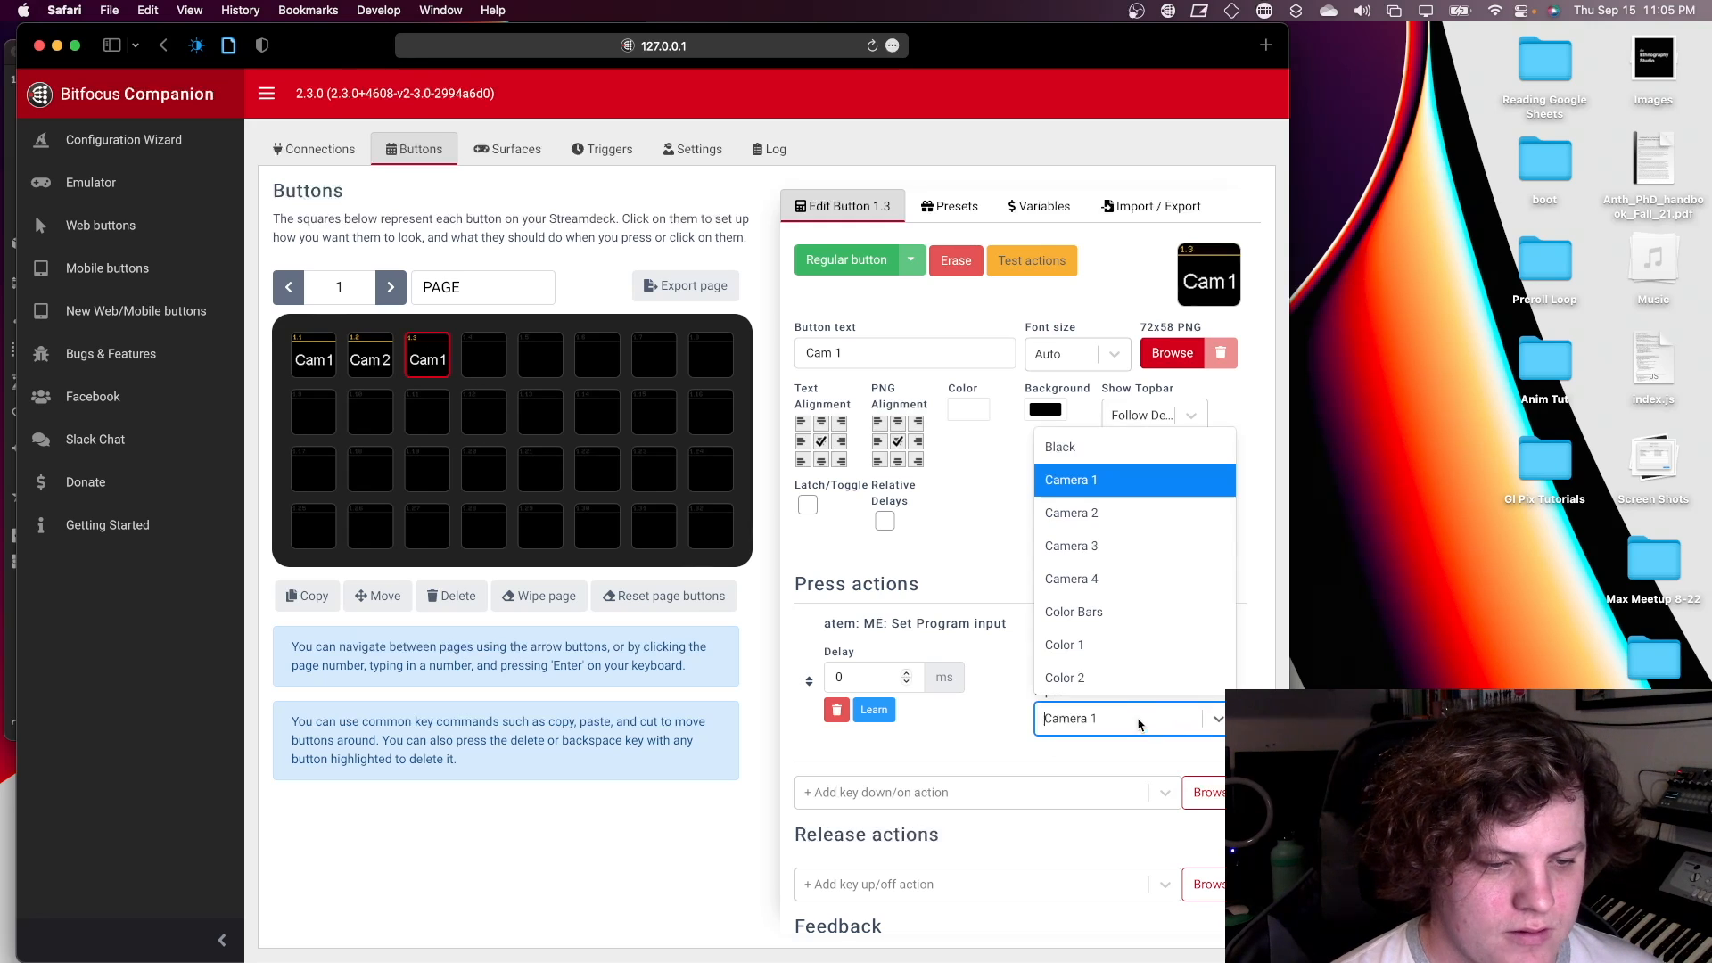
pyautogui.click(1082, 548)
pyautogui.click(850, 342)
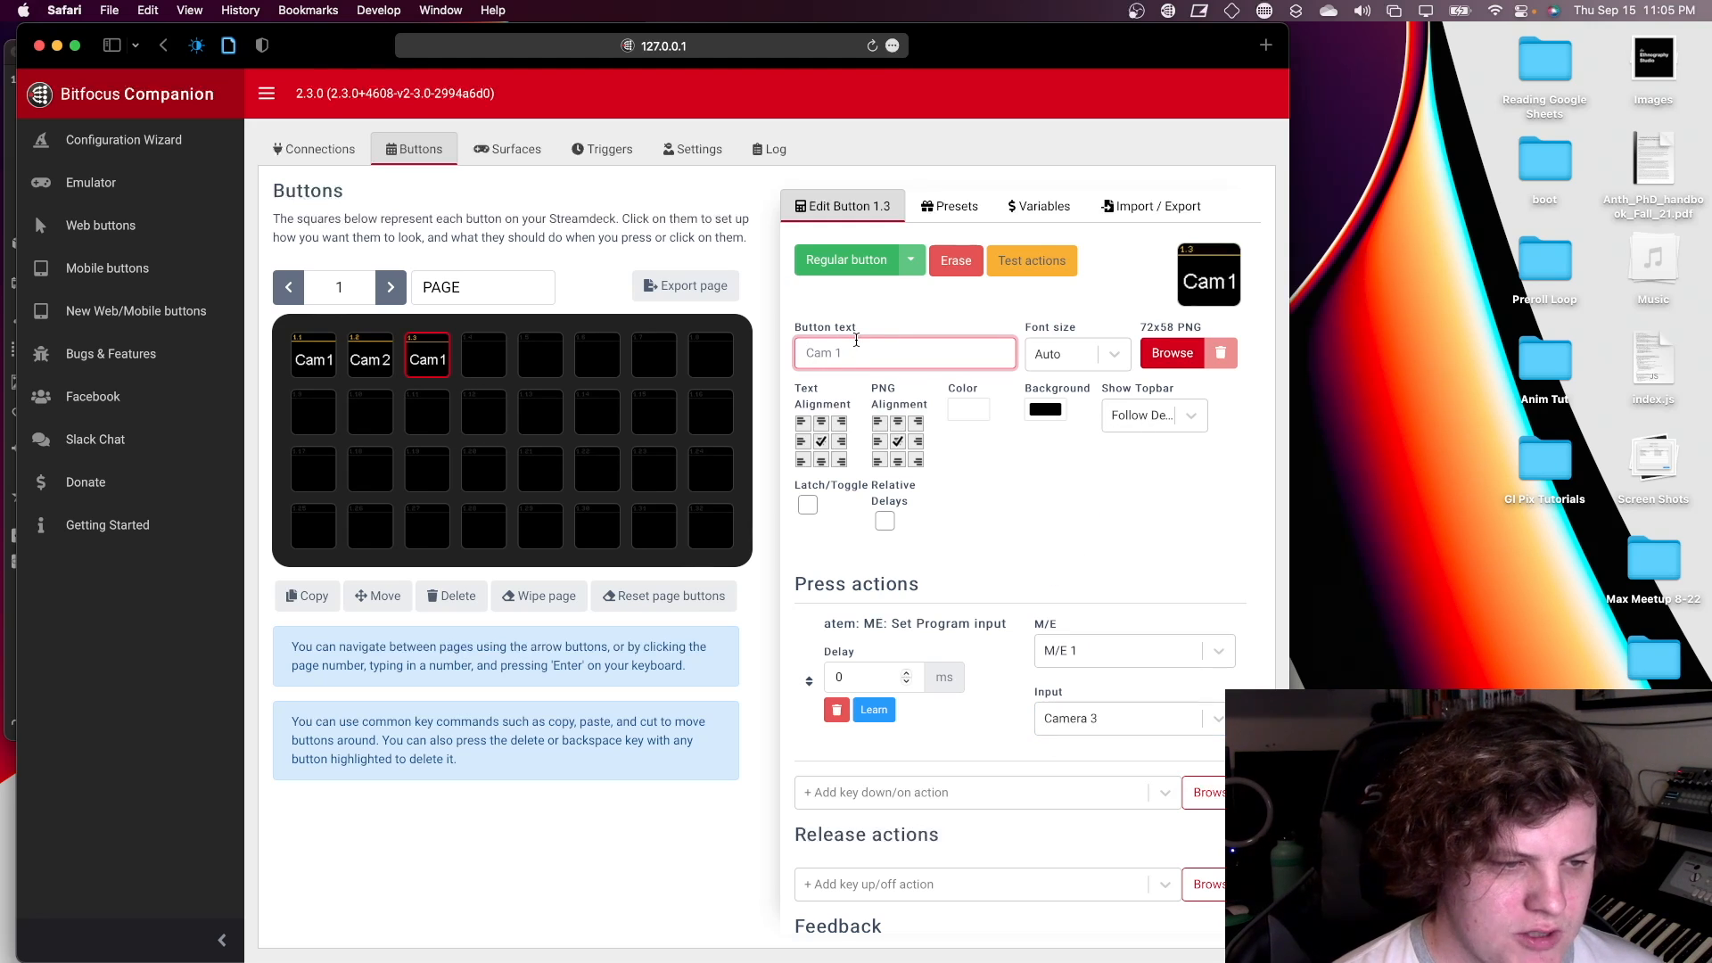
pyautogui.press('BackSpace')
pyautogui.write('2')
pyautogui.press('BackSpace')
pyautogui.write('3')
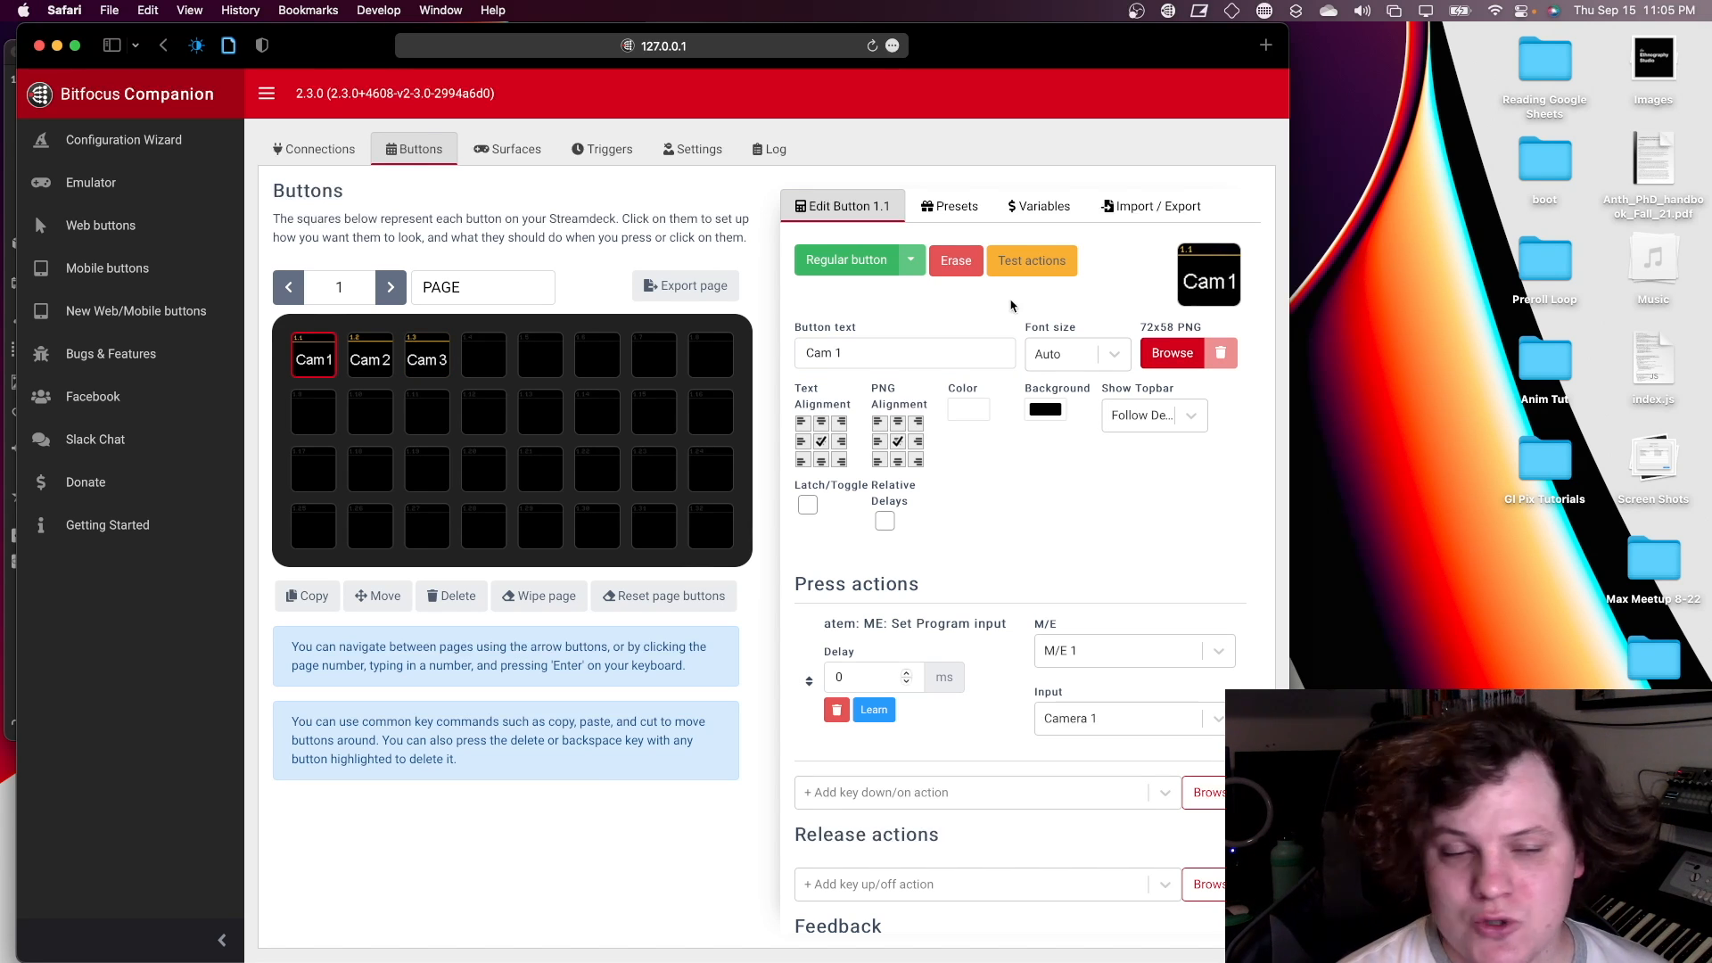
# - Examine the hint for button 1.1 that gives the OSC path and port for pressing it remotely
pyautogui.scroll(-2, 1057, 428)
pyautogui.scroll(-5, 1057, 428)
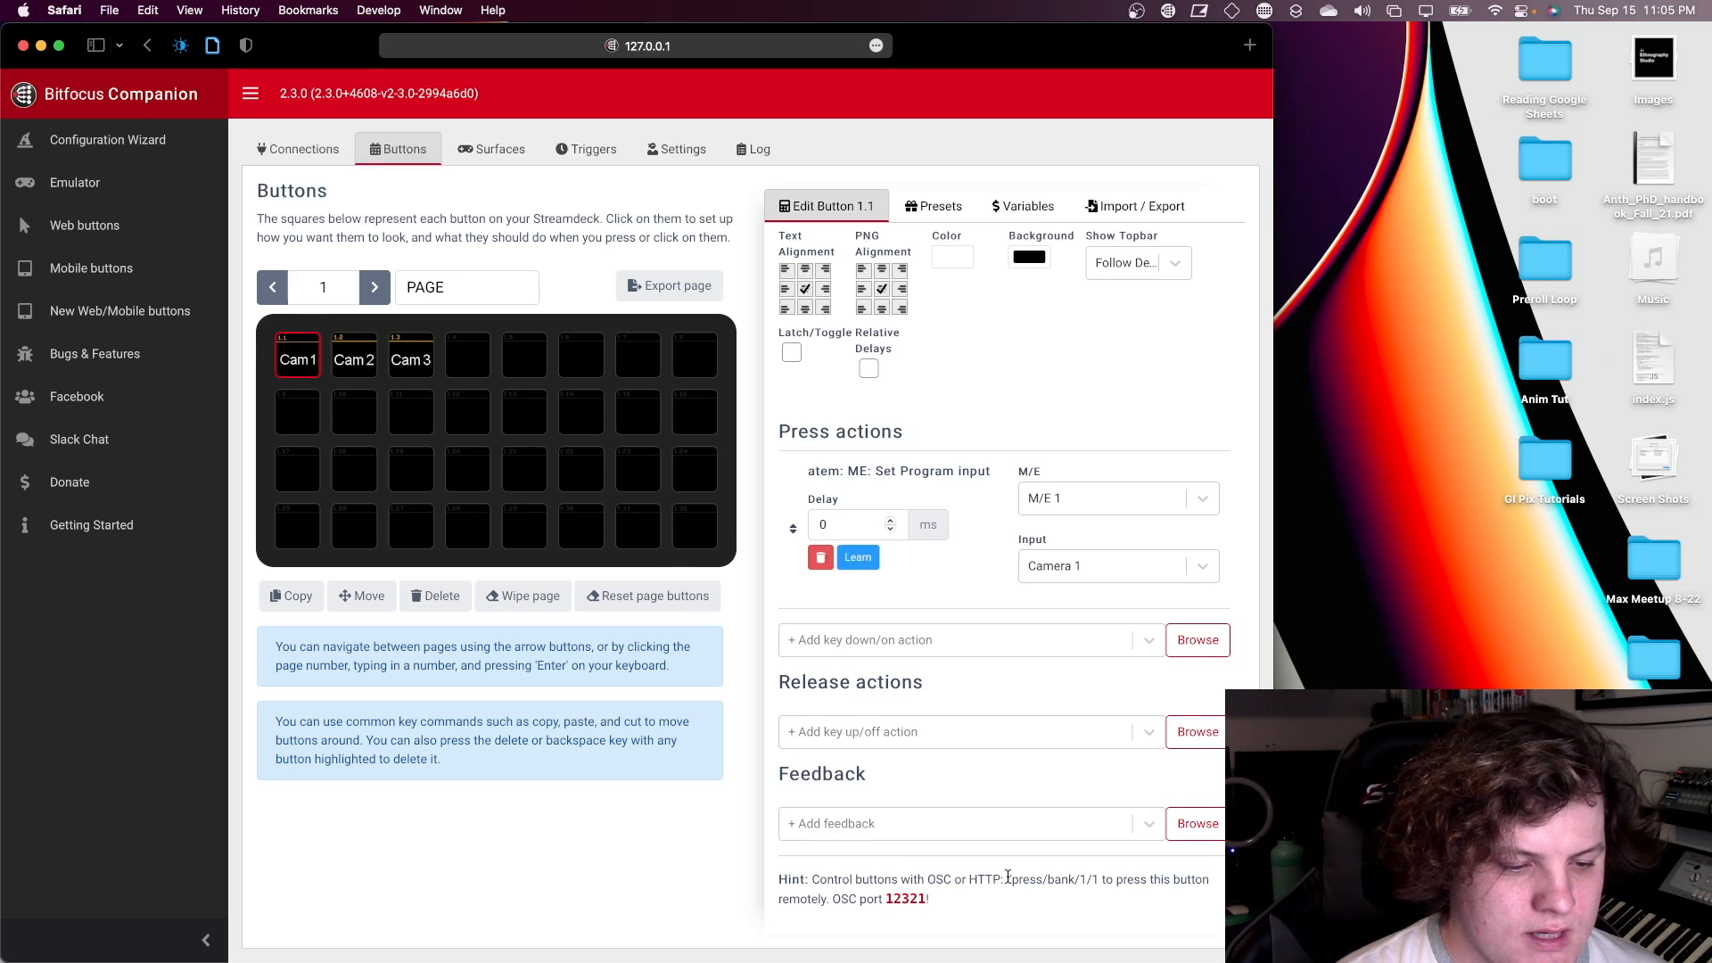
pyautogui.moveTo(1008, 876); pyautogui.dragTo(1088, 880)
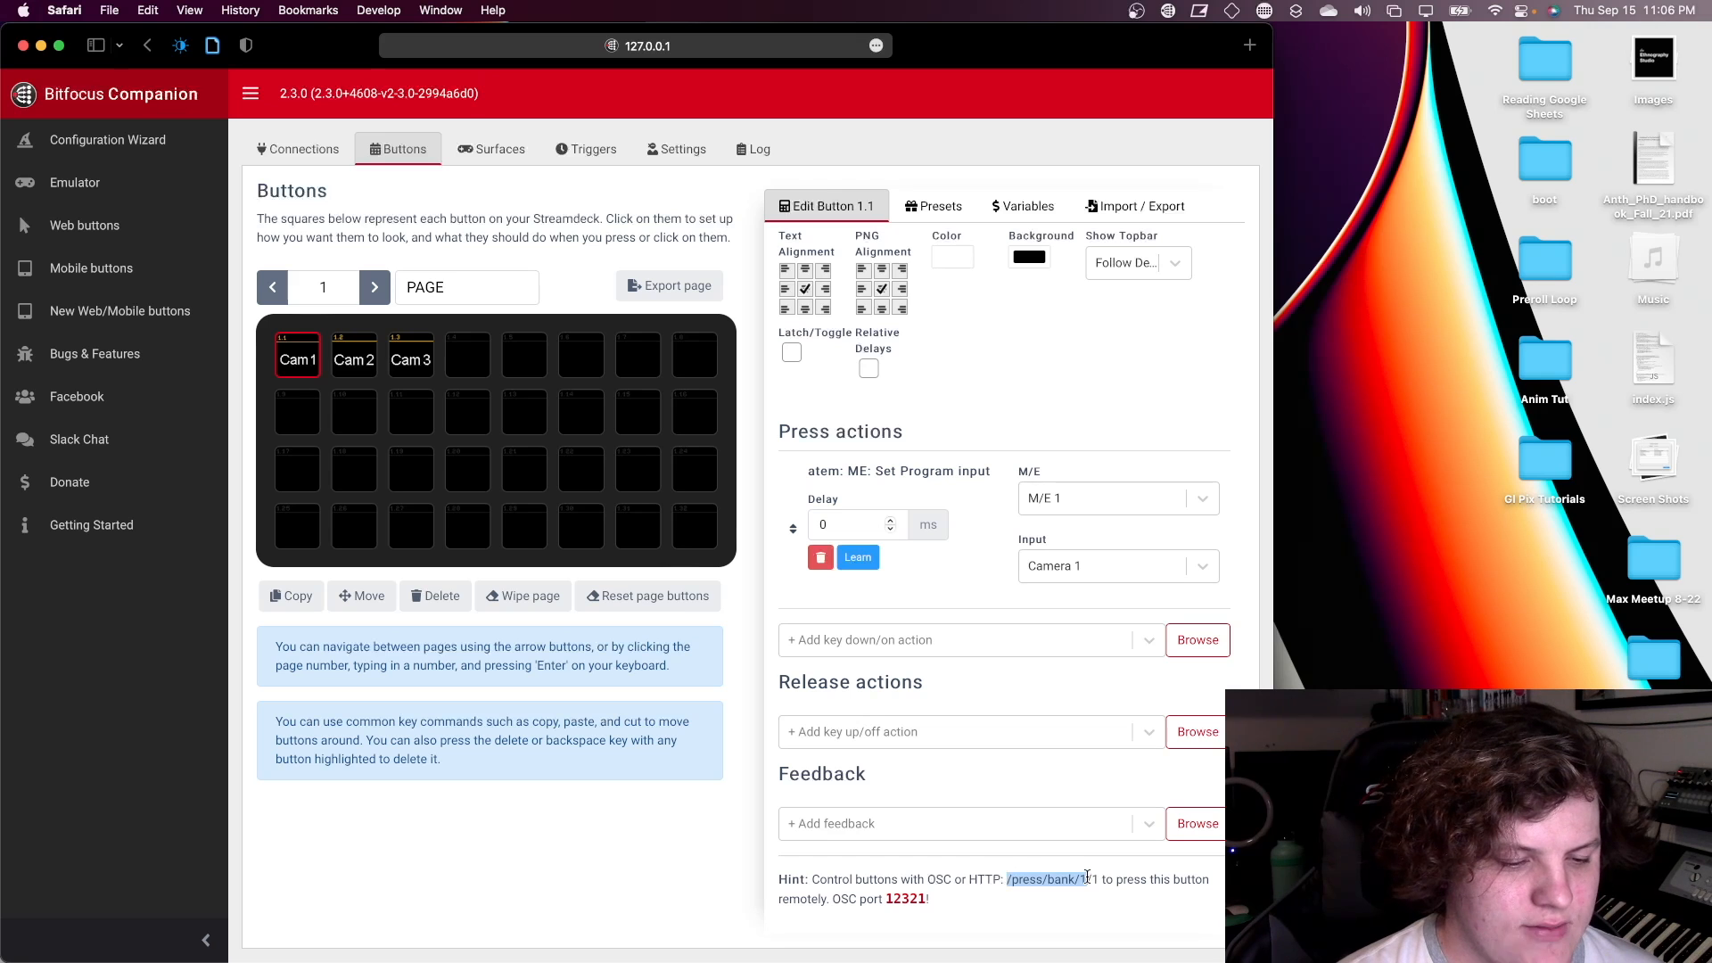
pyautogui.click(1086, 877)
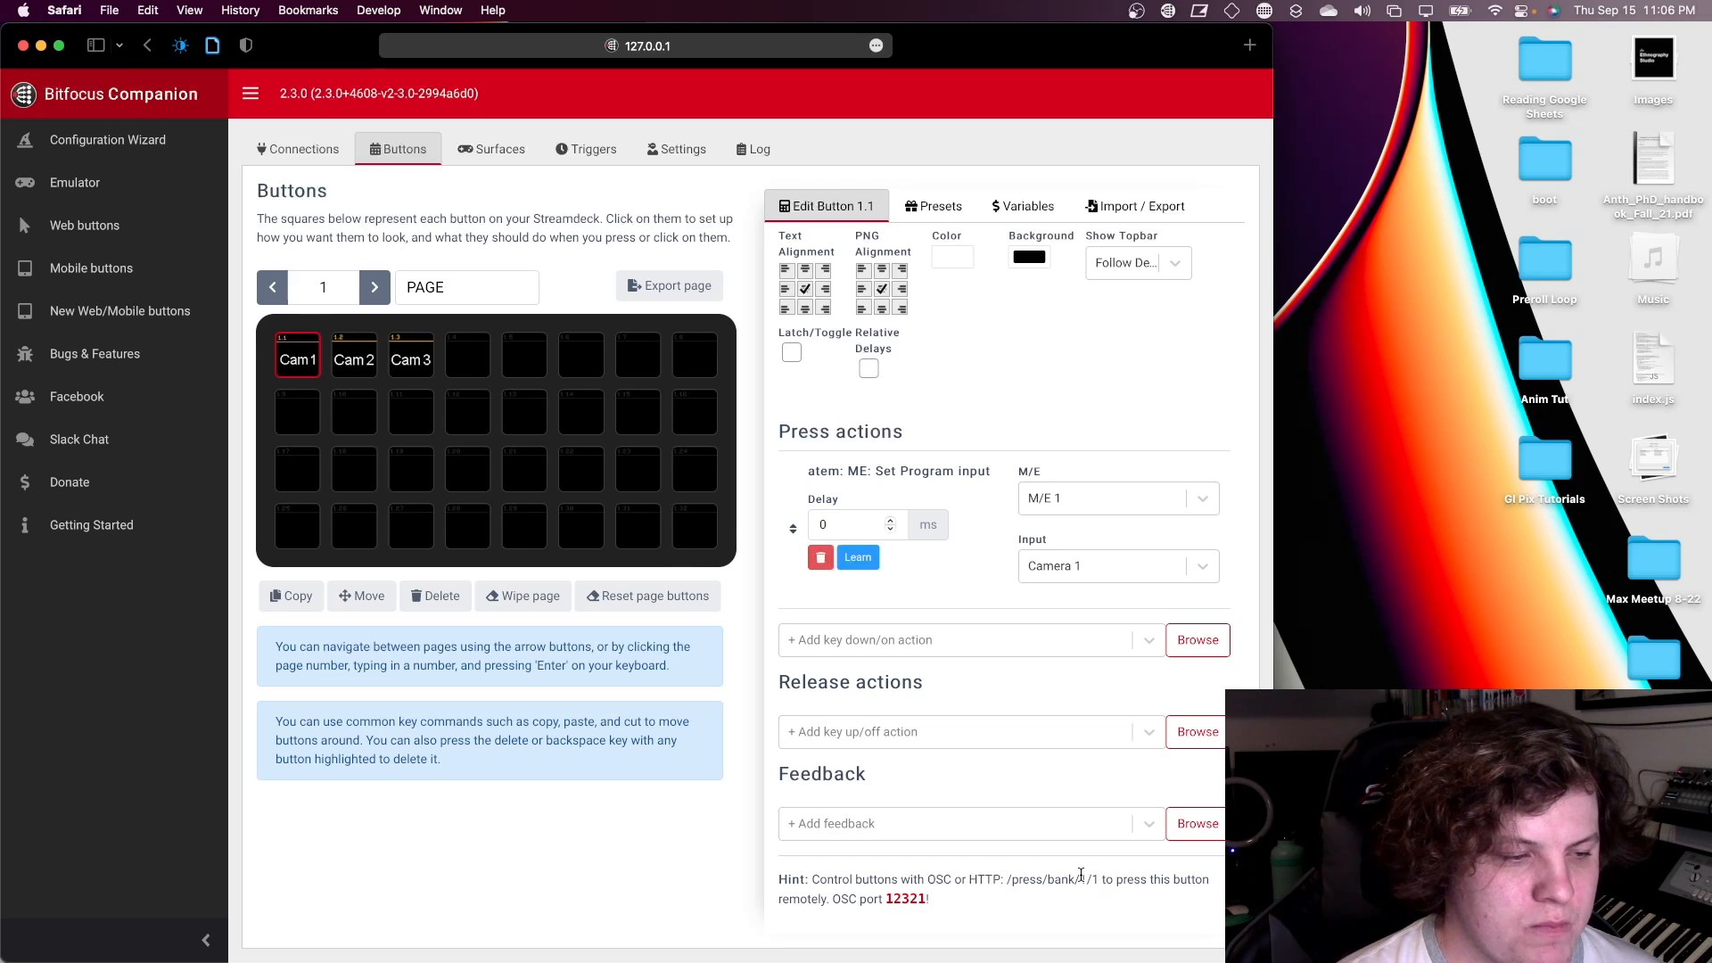
# - Switch to the empty Max patcher and create a udpsend object with host localhost and port 12321
pyautogui.moveTo(964, 30); pyautogui.dragTo(1325, 31)
pyautogui.click(86, 303)
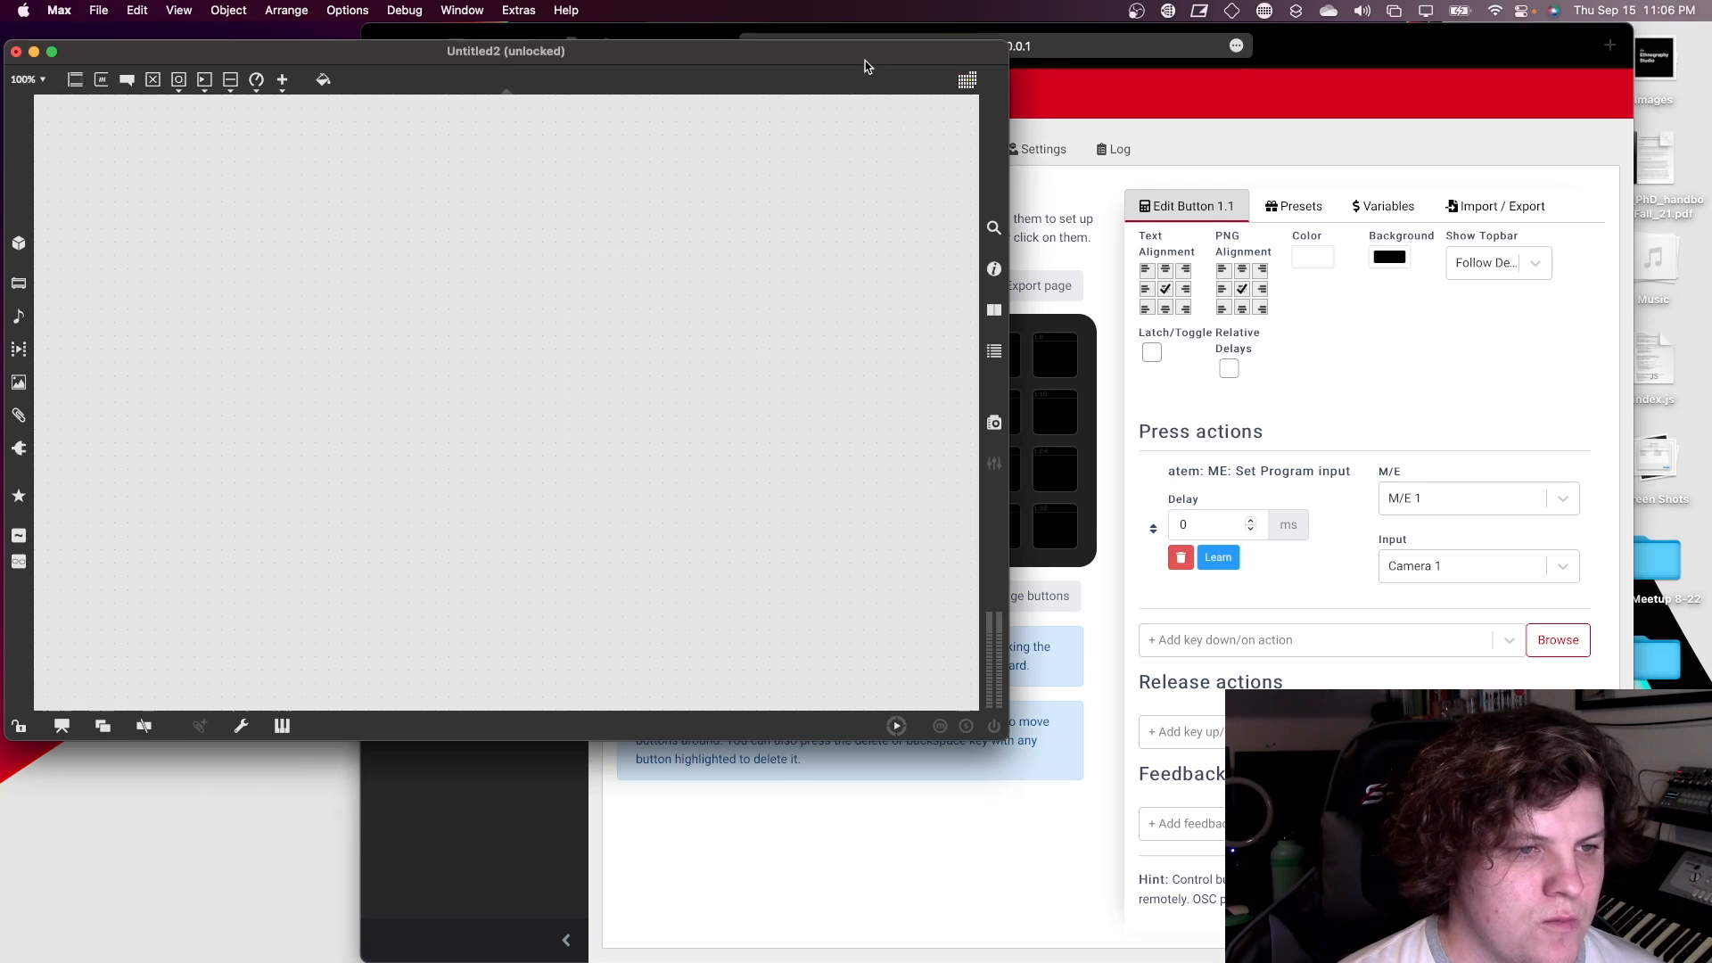
pyautogui.moveTo(864, 66); pyautogui.dragTo(929, 162)
pyautogui.write('n')
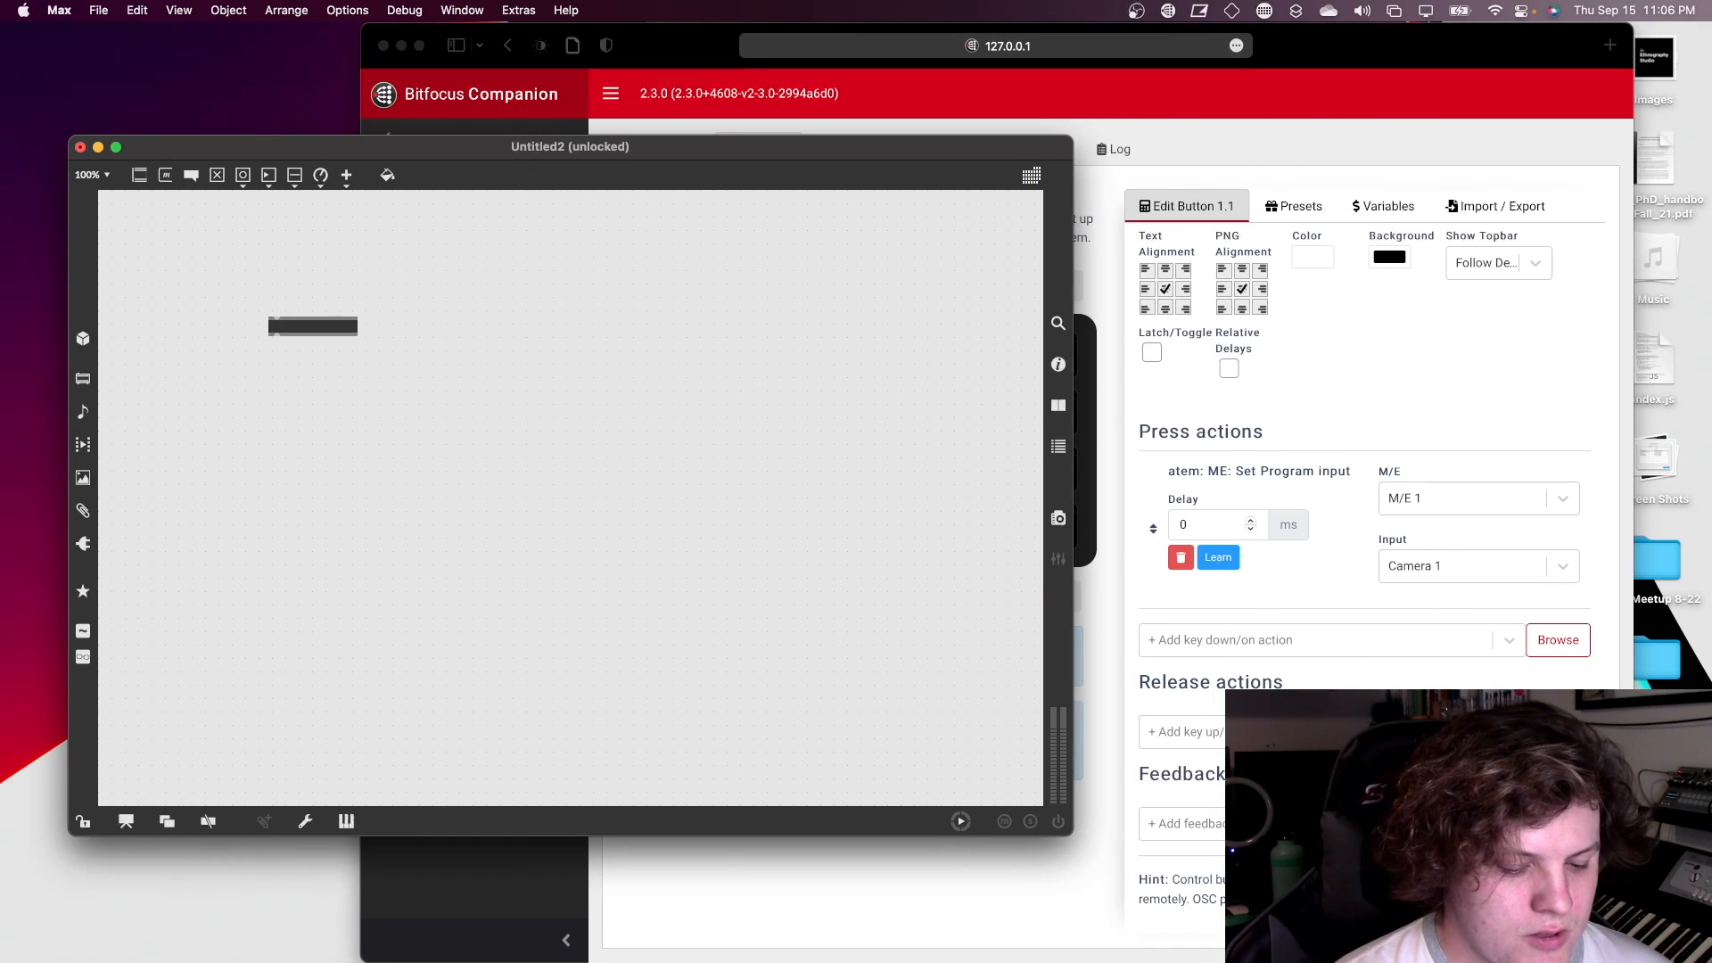
pyautogui.write('udpsend')
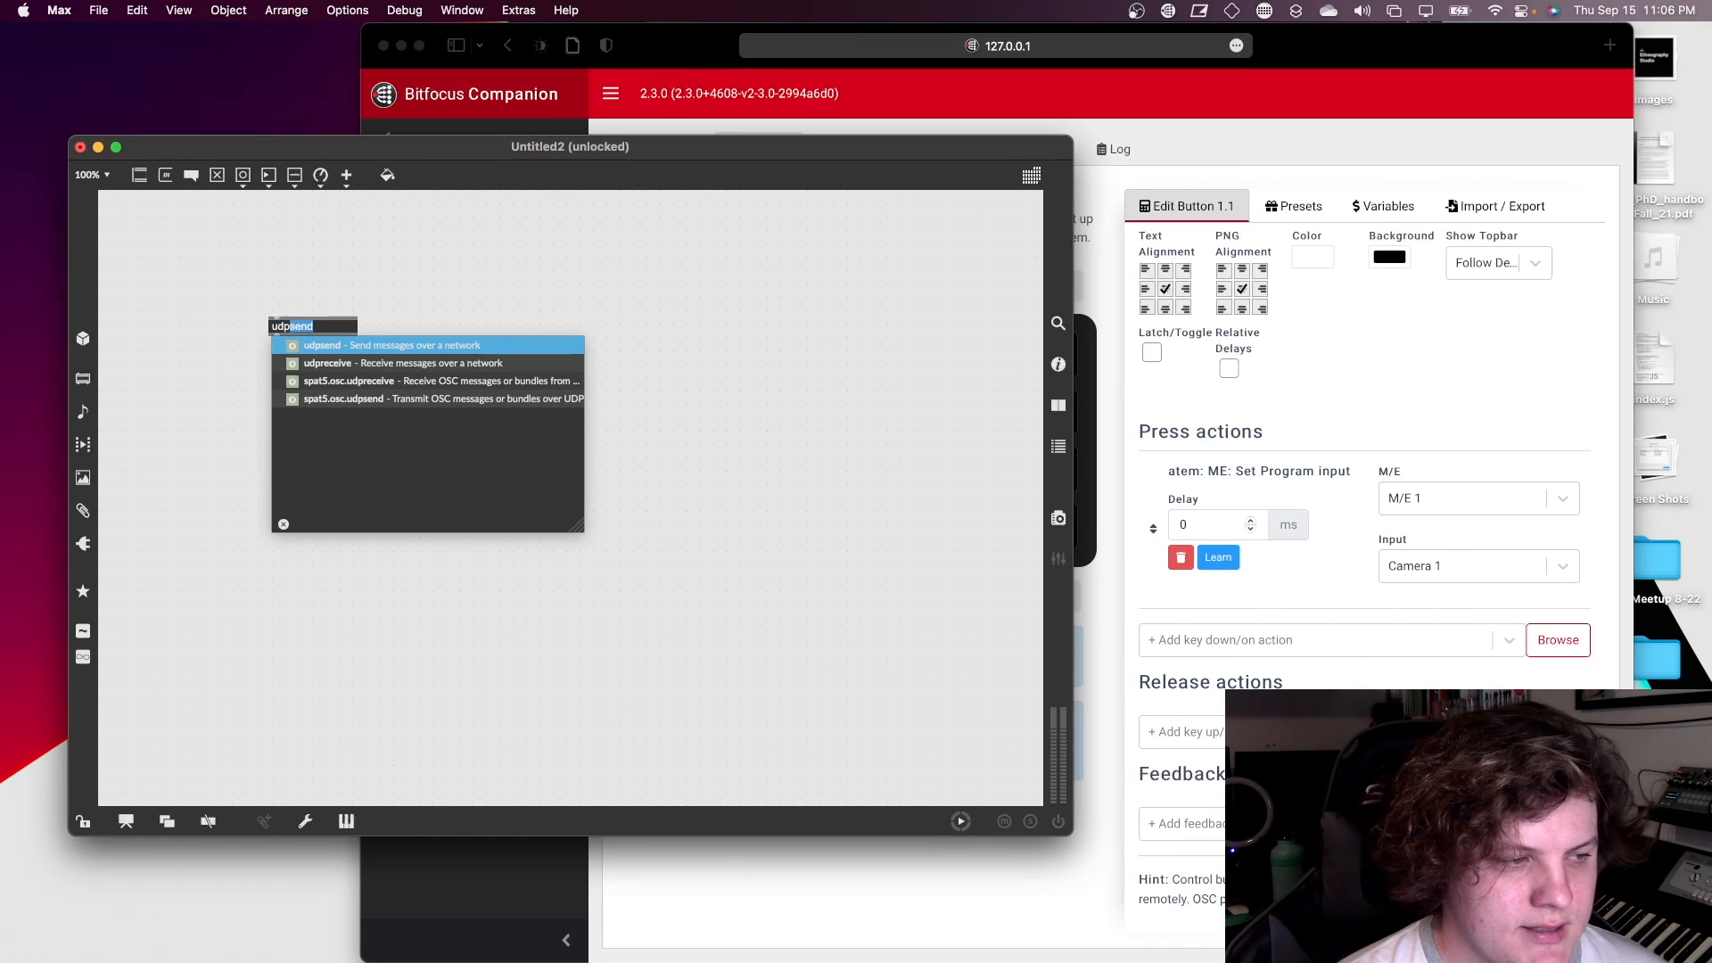
pyautogui.press('Tab')
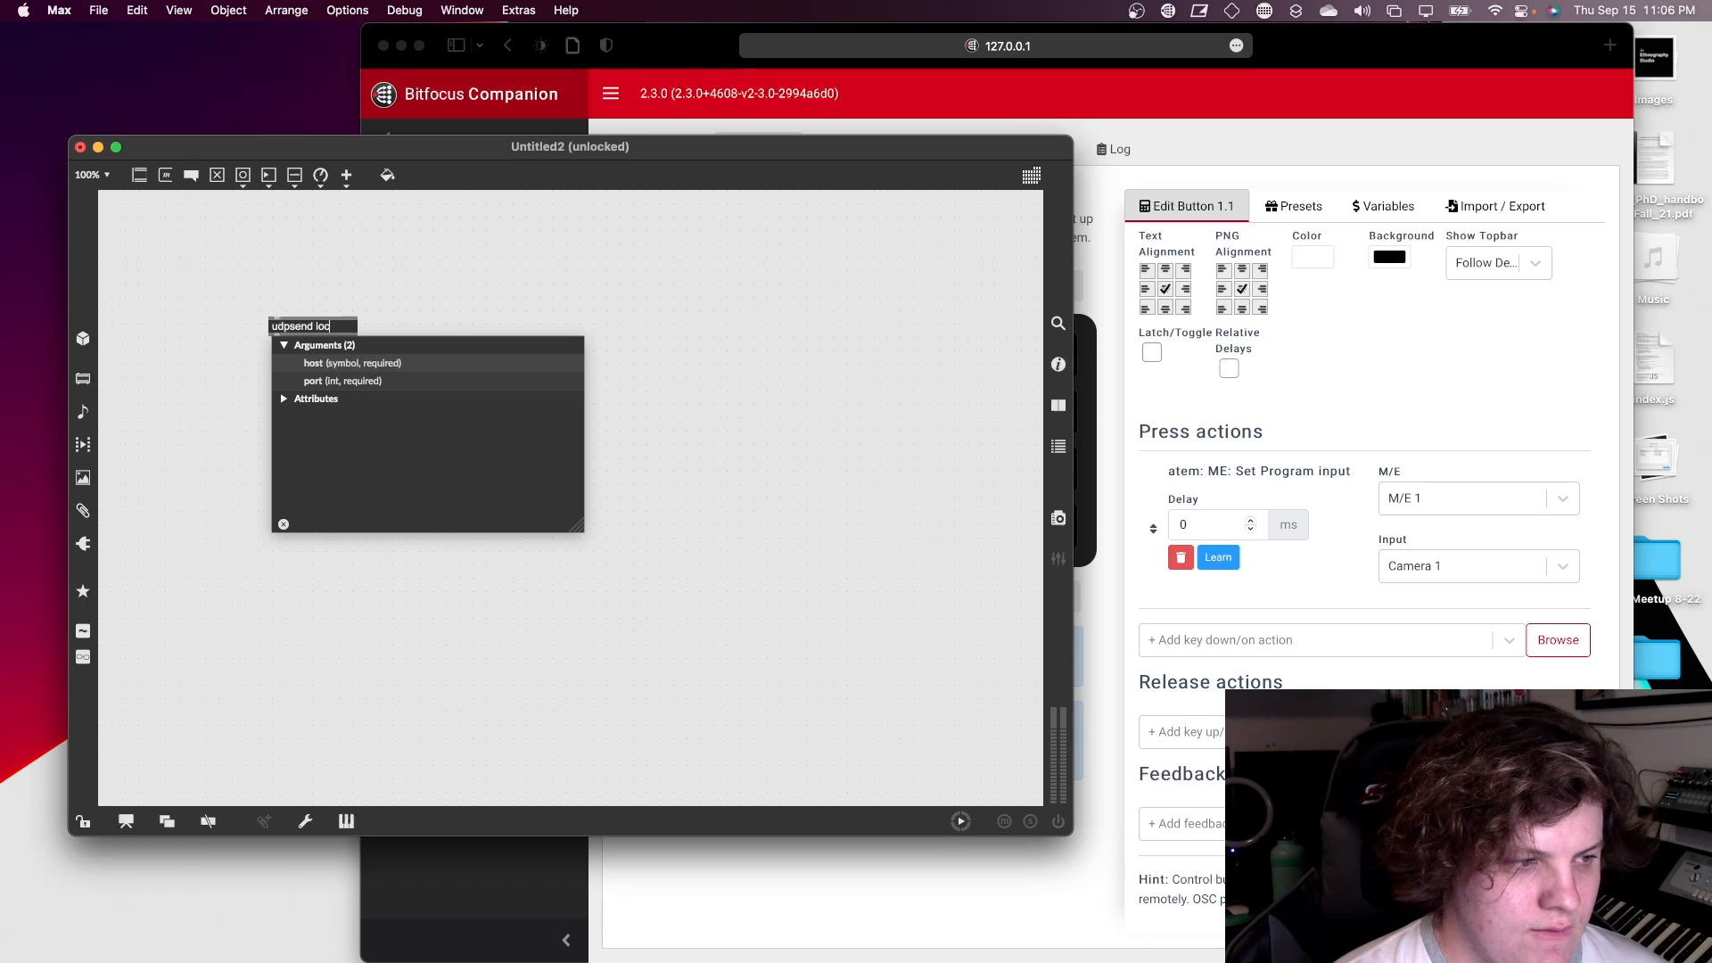
pyautogui.write('localhost 12321')
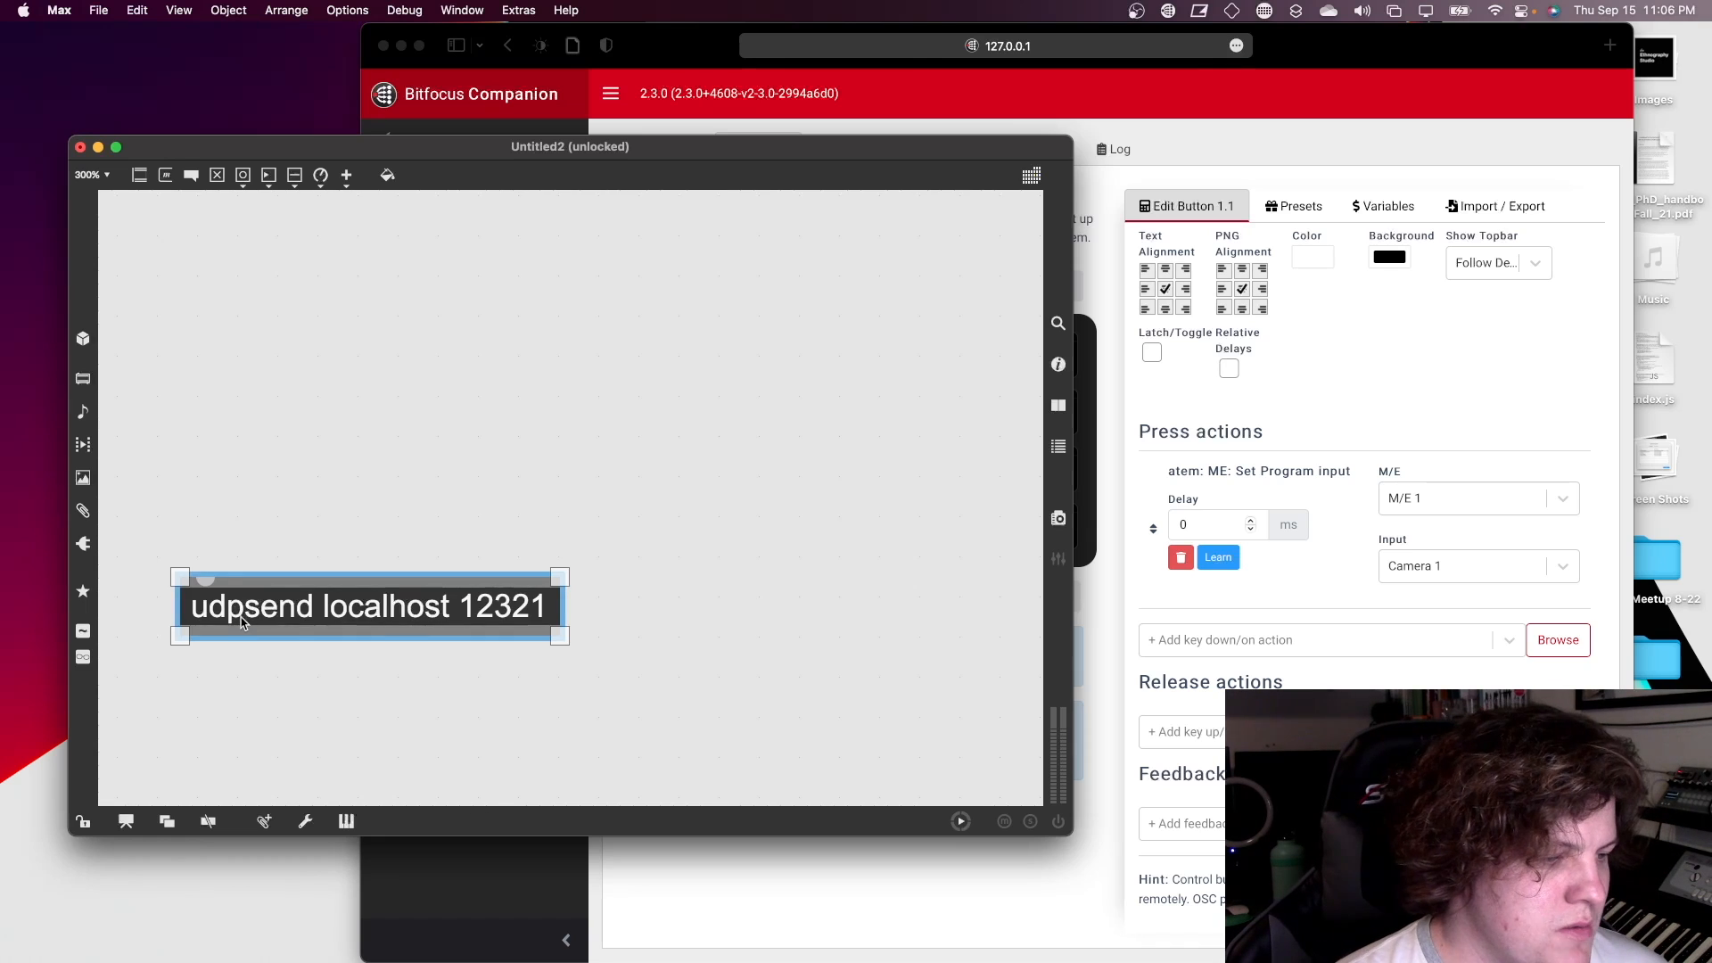
# - Examine the udpsend object's name, host and port arguments
pyautogui.click(234, 608)
pyautogui.doubleClick(212, 607)
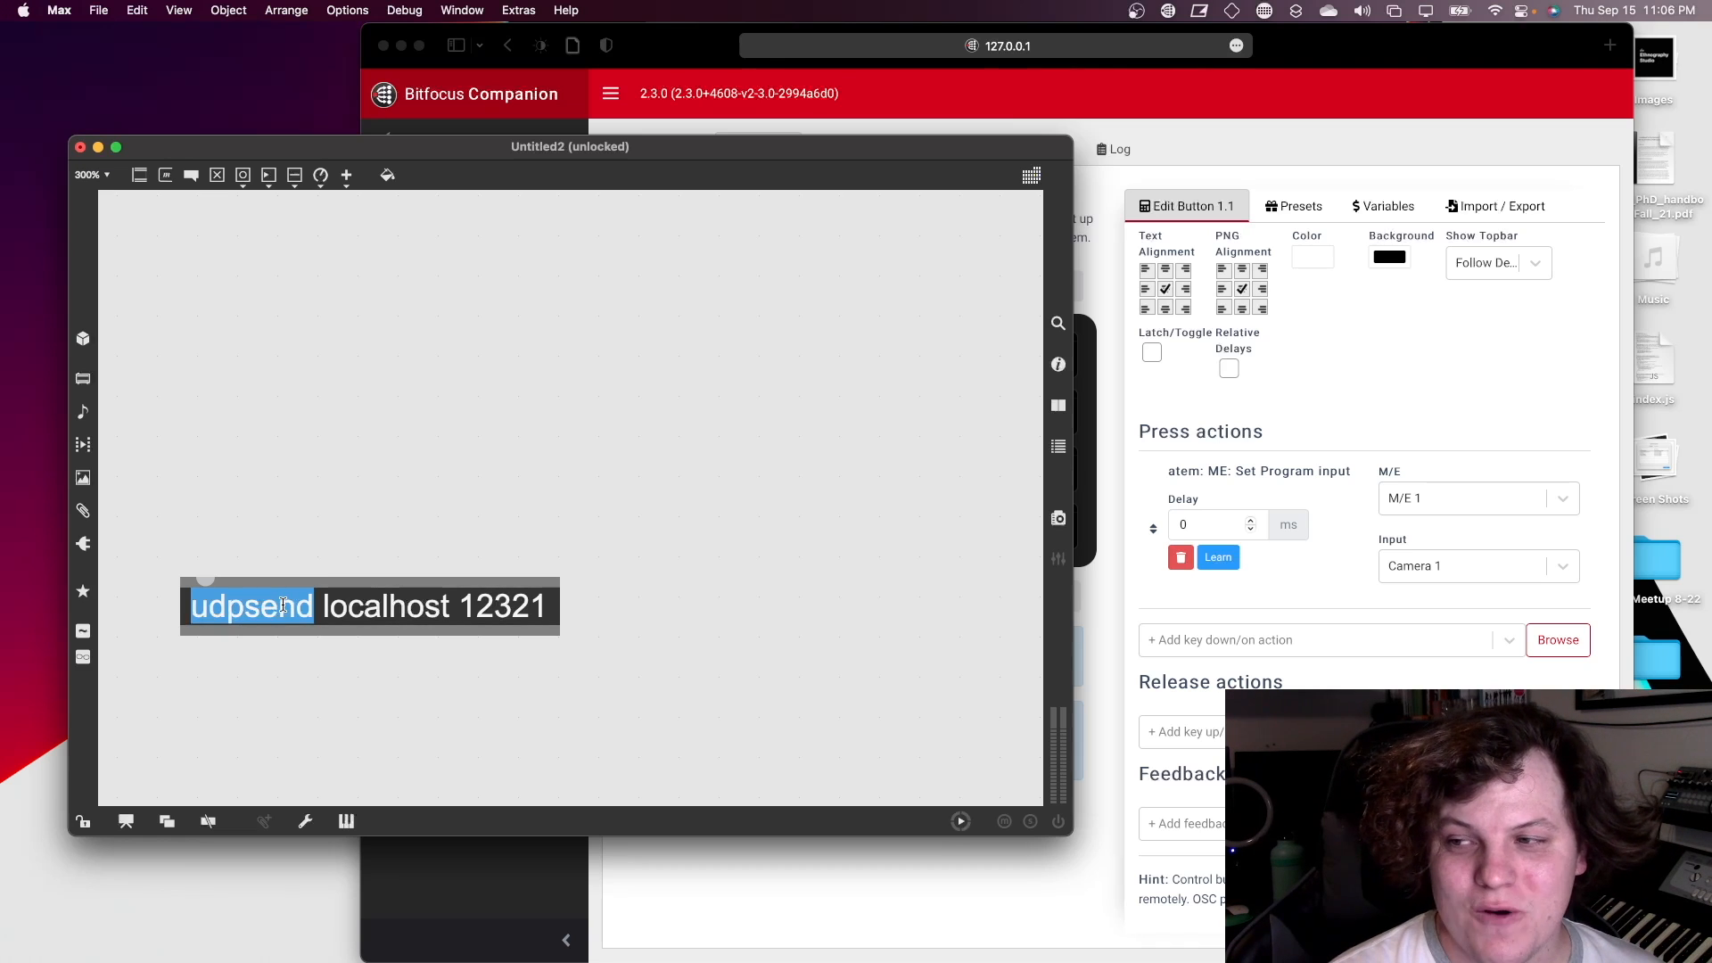
pyautogui.click(290, 593)
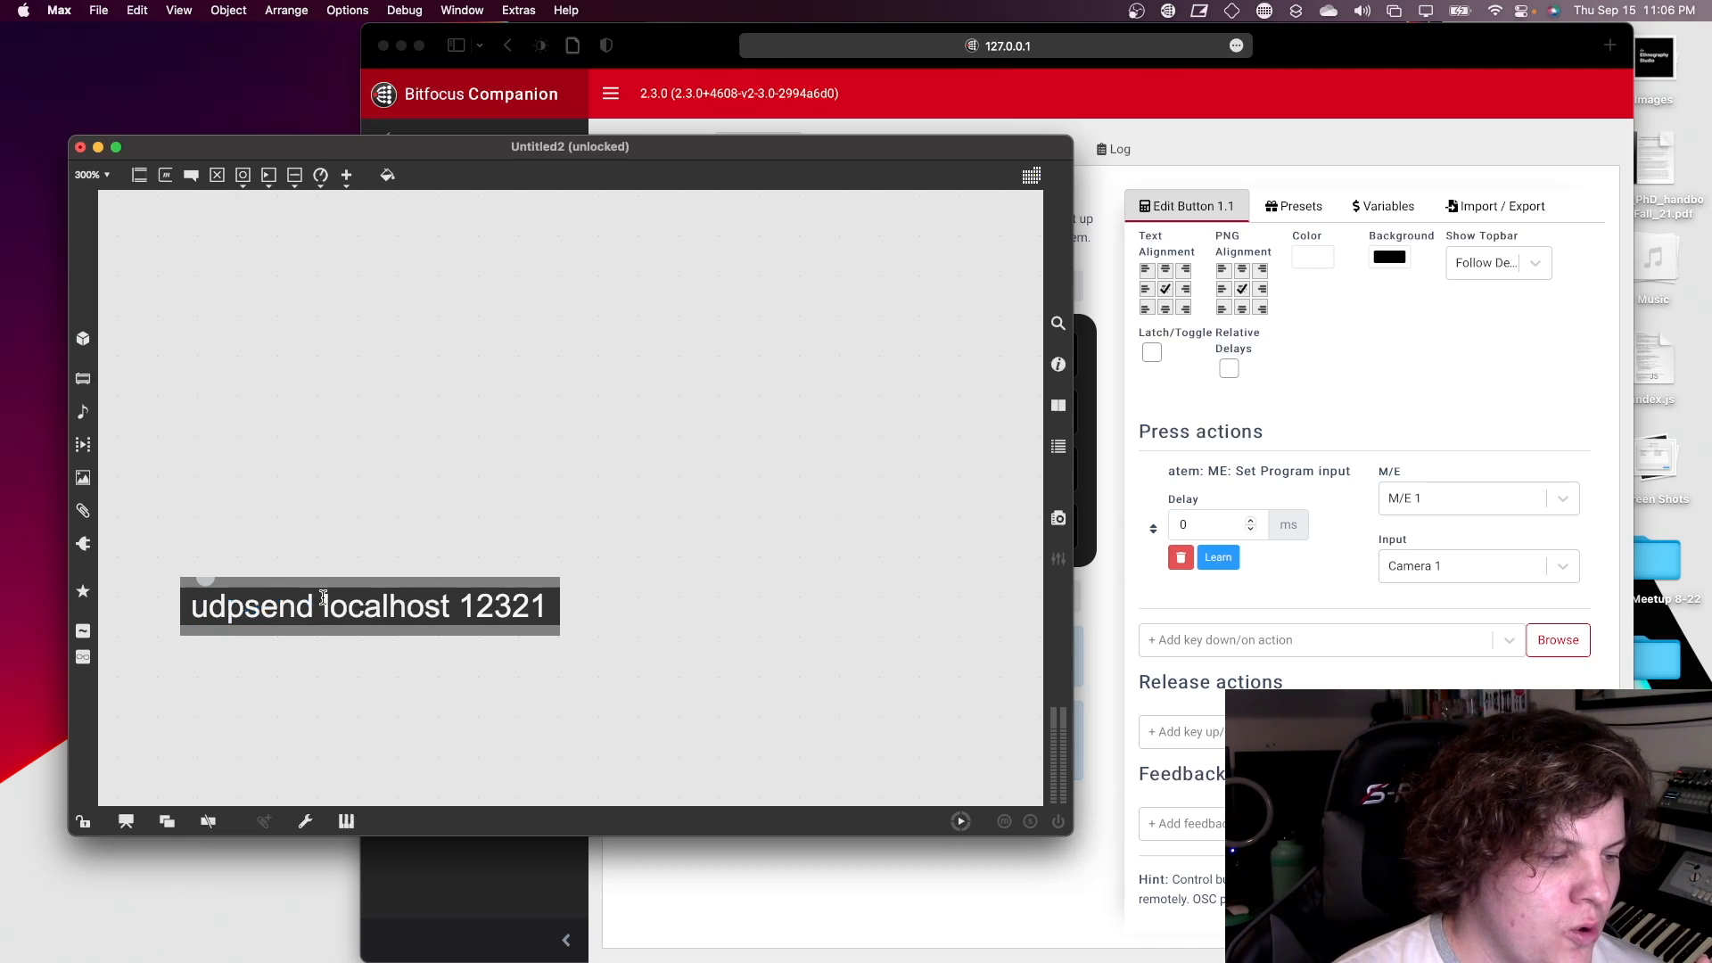
pyautogui.moveTo(322, 596); pyautogui.dragTo(450, 599)
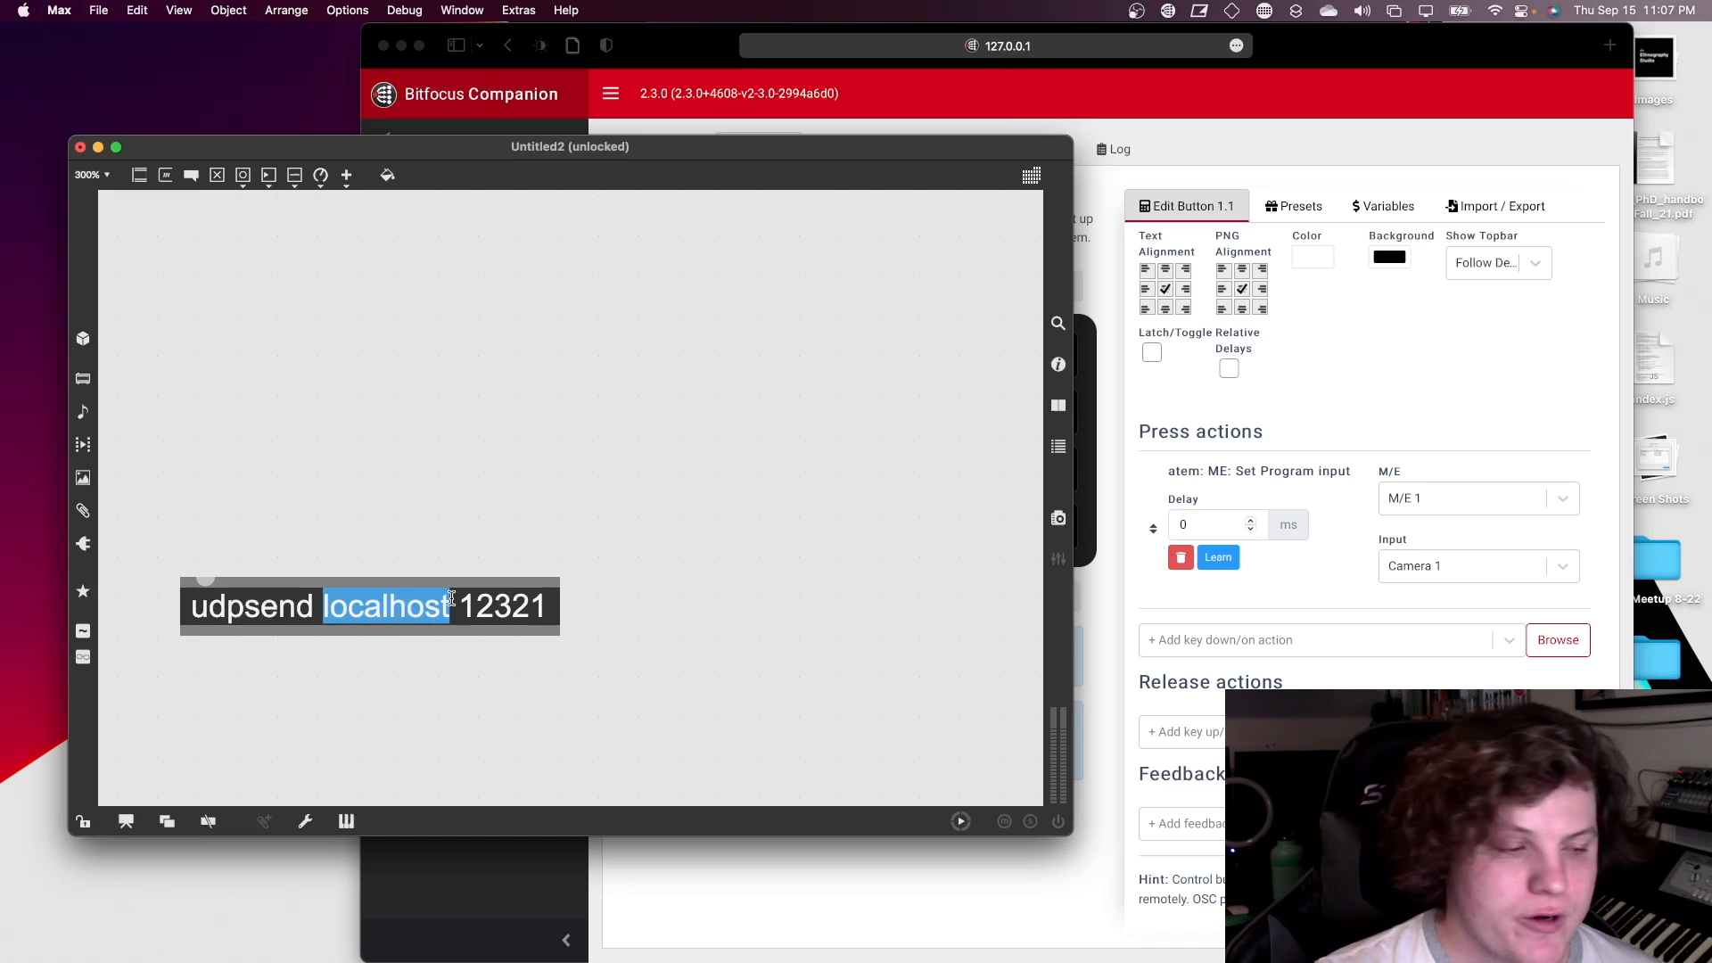
pyautogui.moveTo(456, 597); pyautogui.dragTo(543, 599)
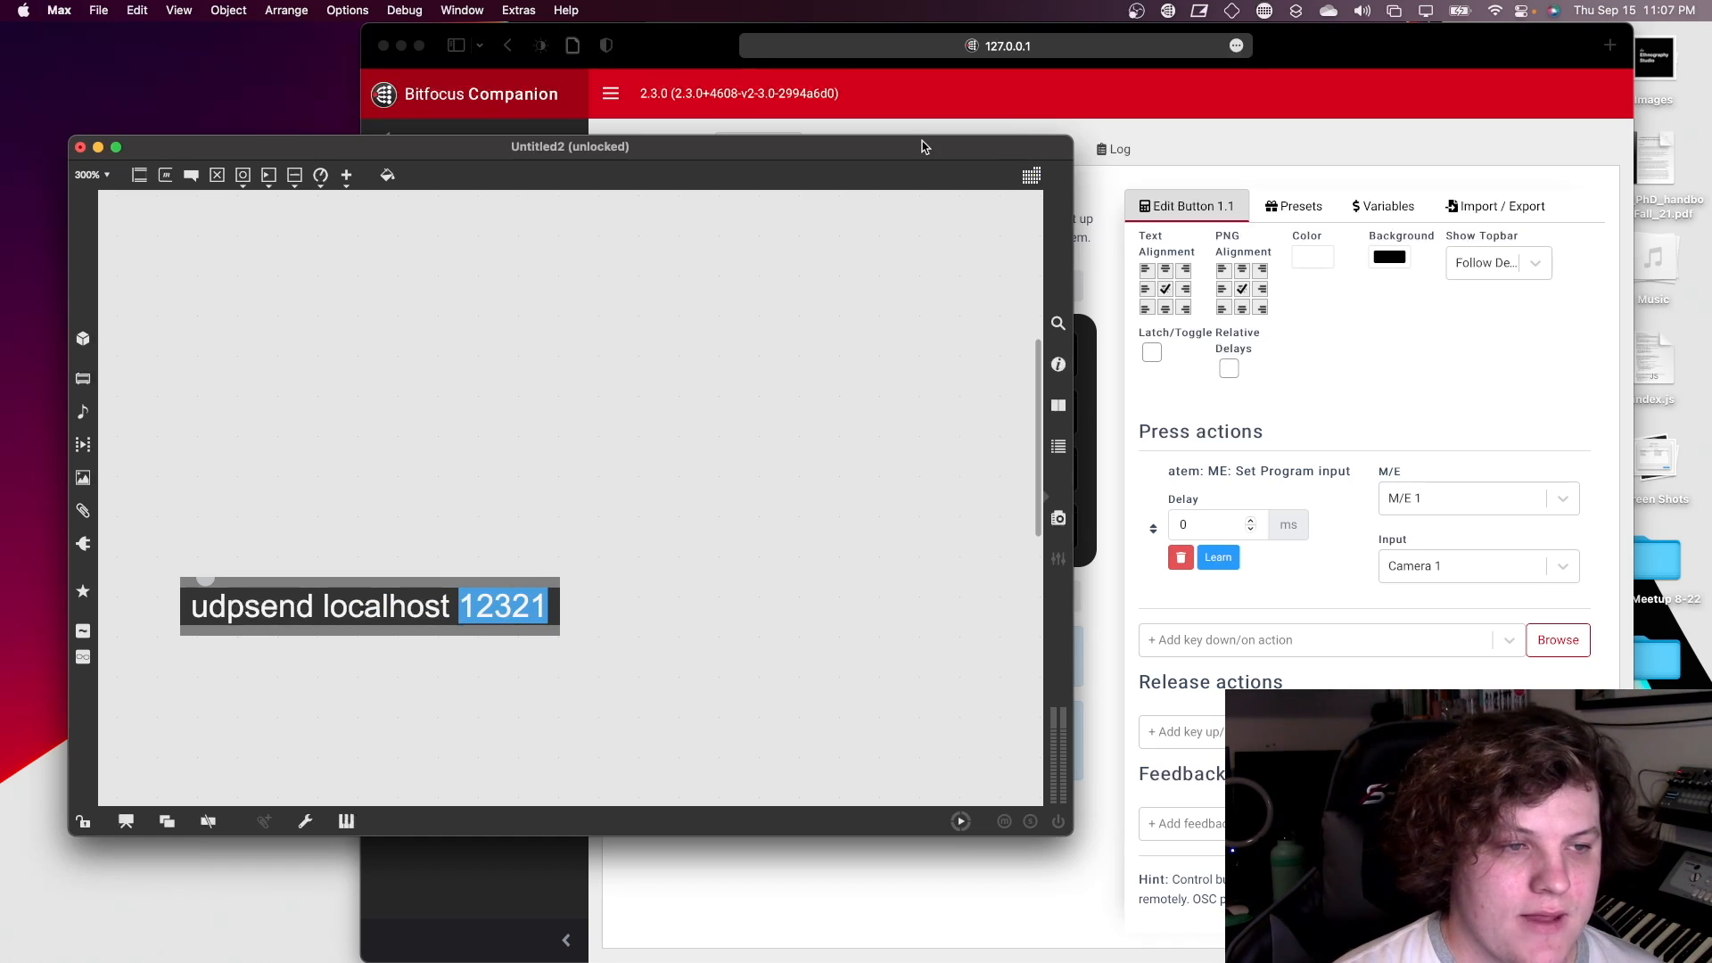
# - Create a message box containing /press/bank/1/1 above the udpsend object
pyautogui.moveTo(922, 146); pyautogui.dragTo(898, 171)
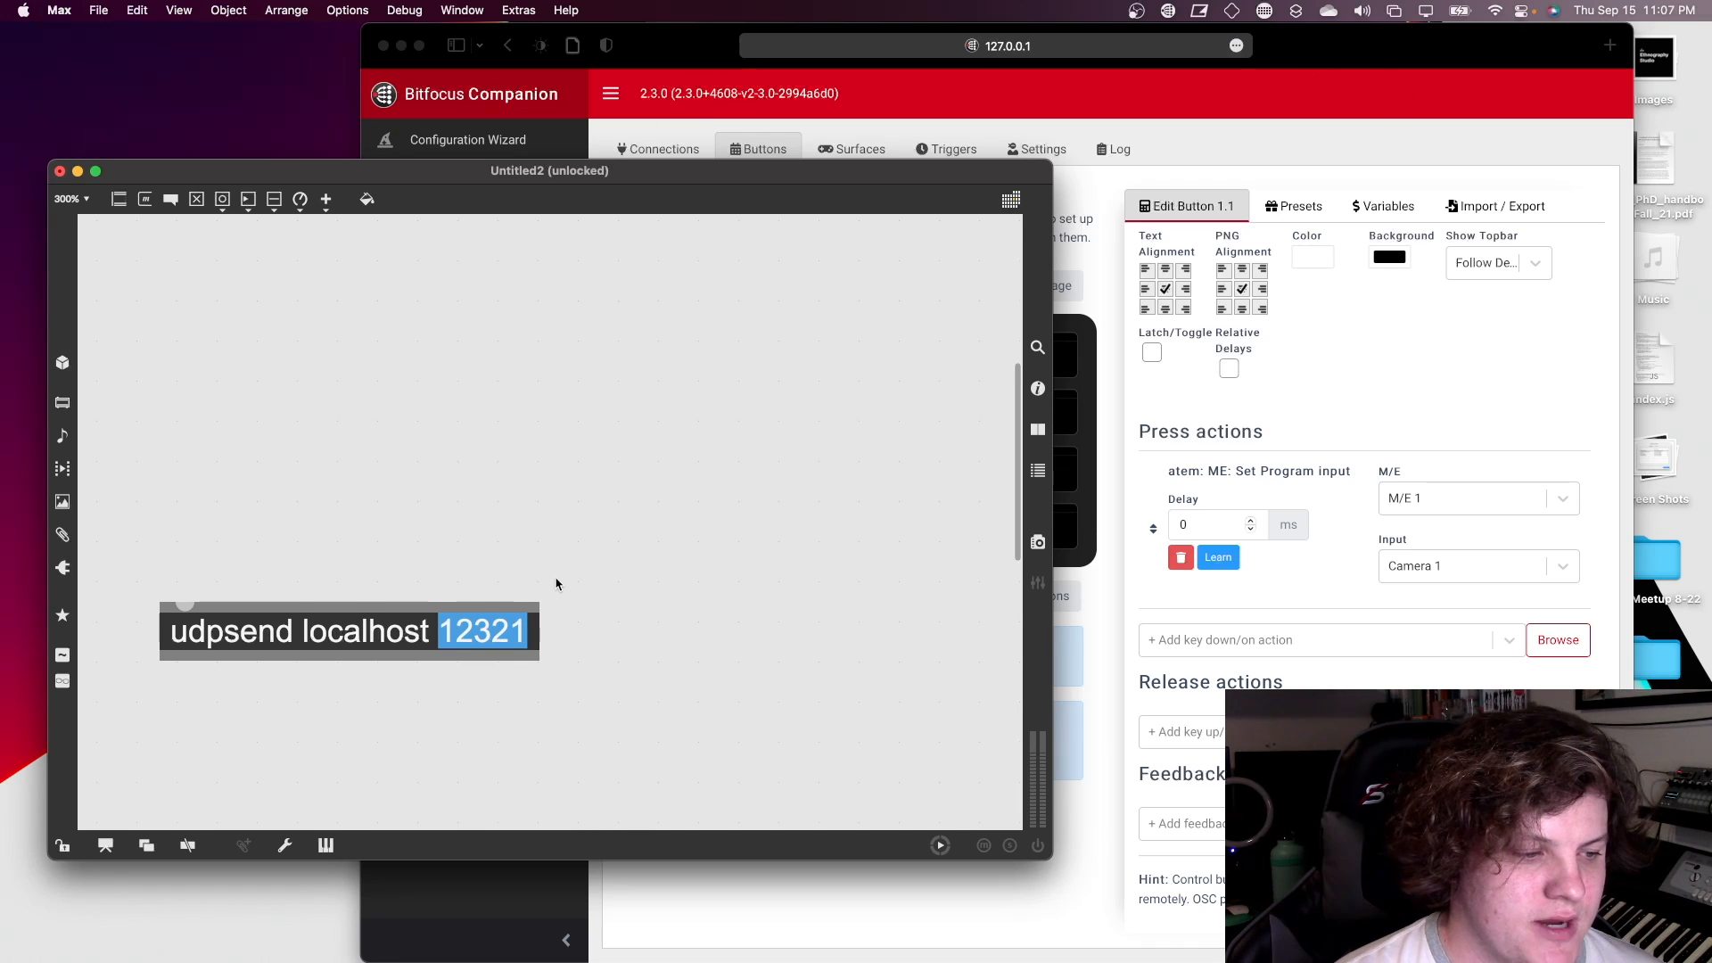
pyautogui.scroll(1, 558, 585)
pyautogui.click(187, 466)
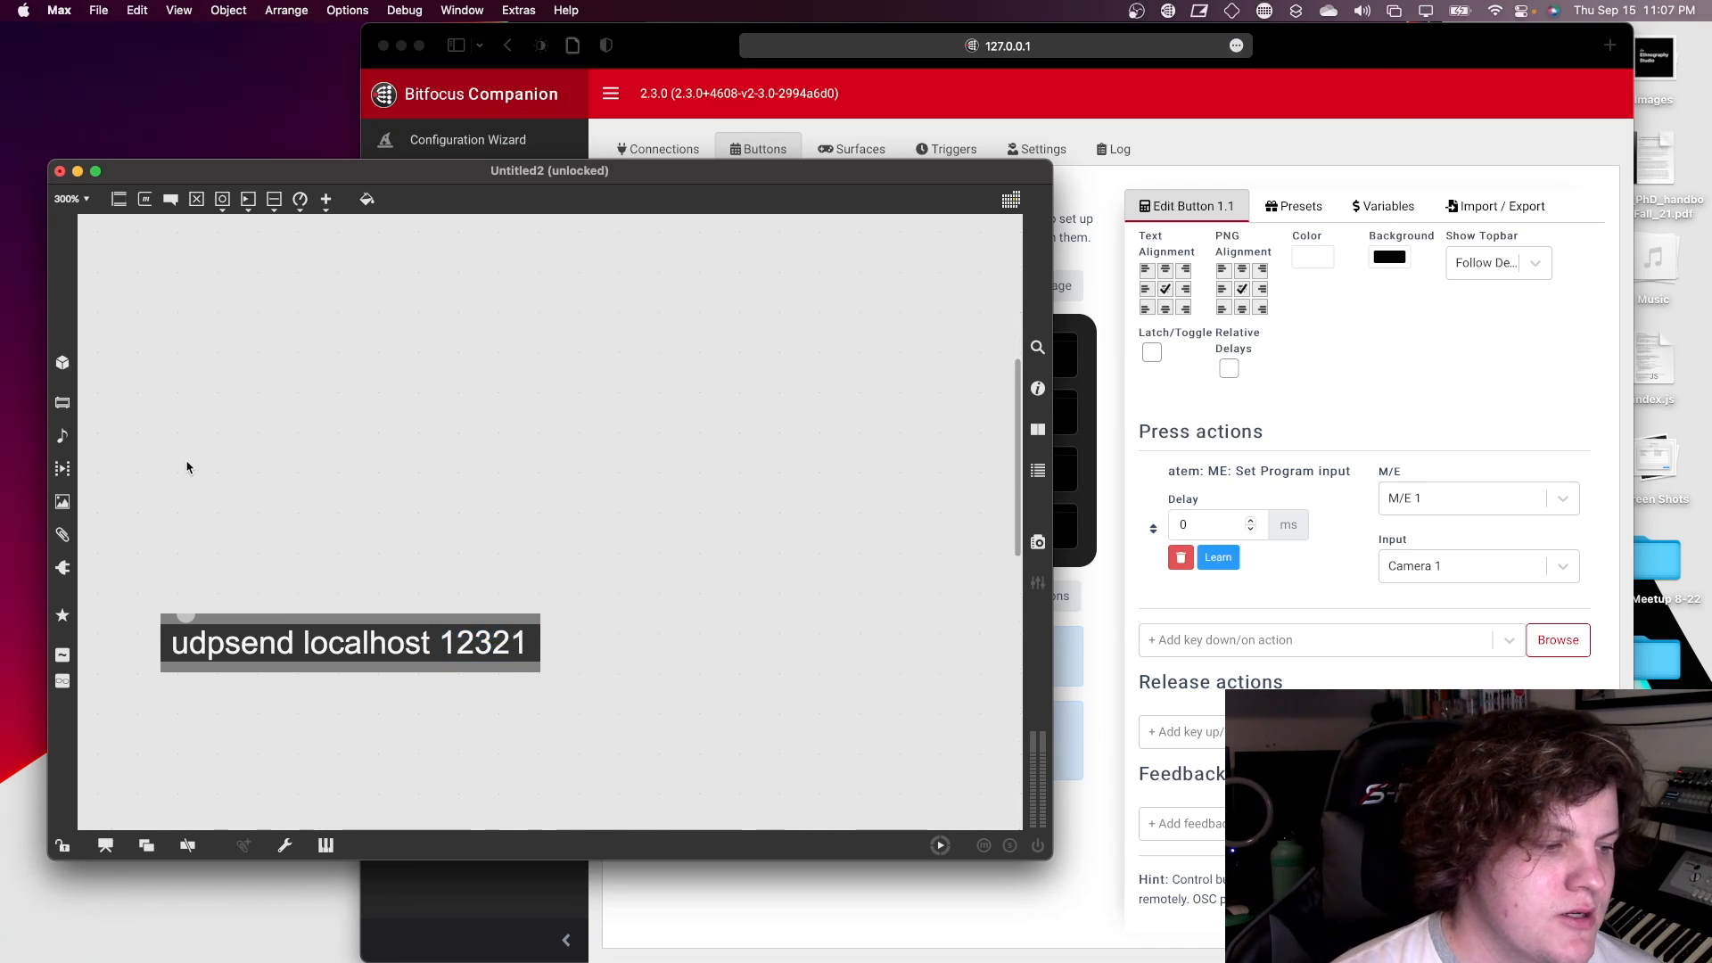
pyautogui.write('n')
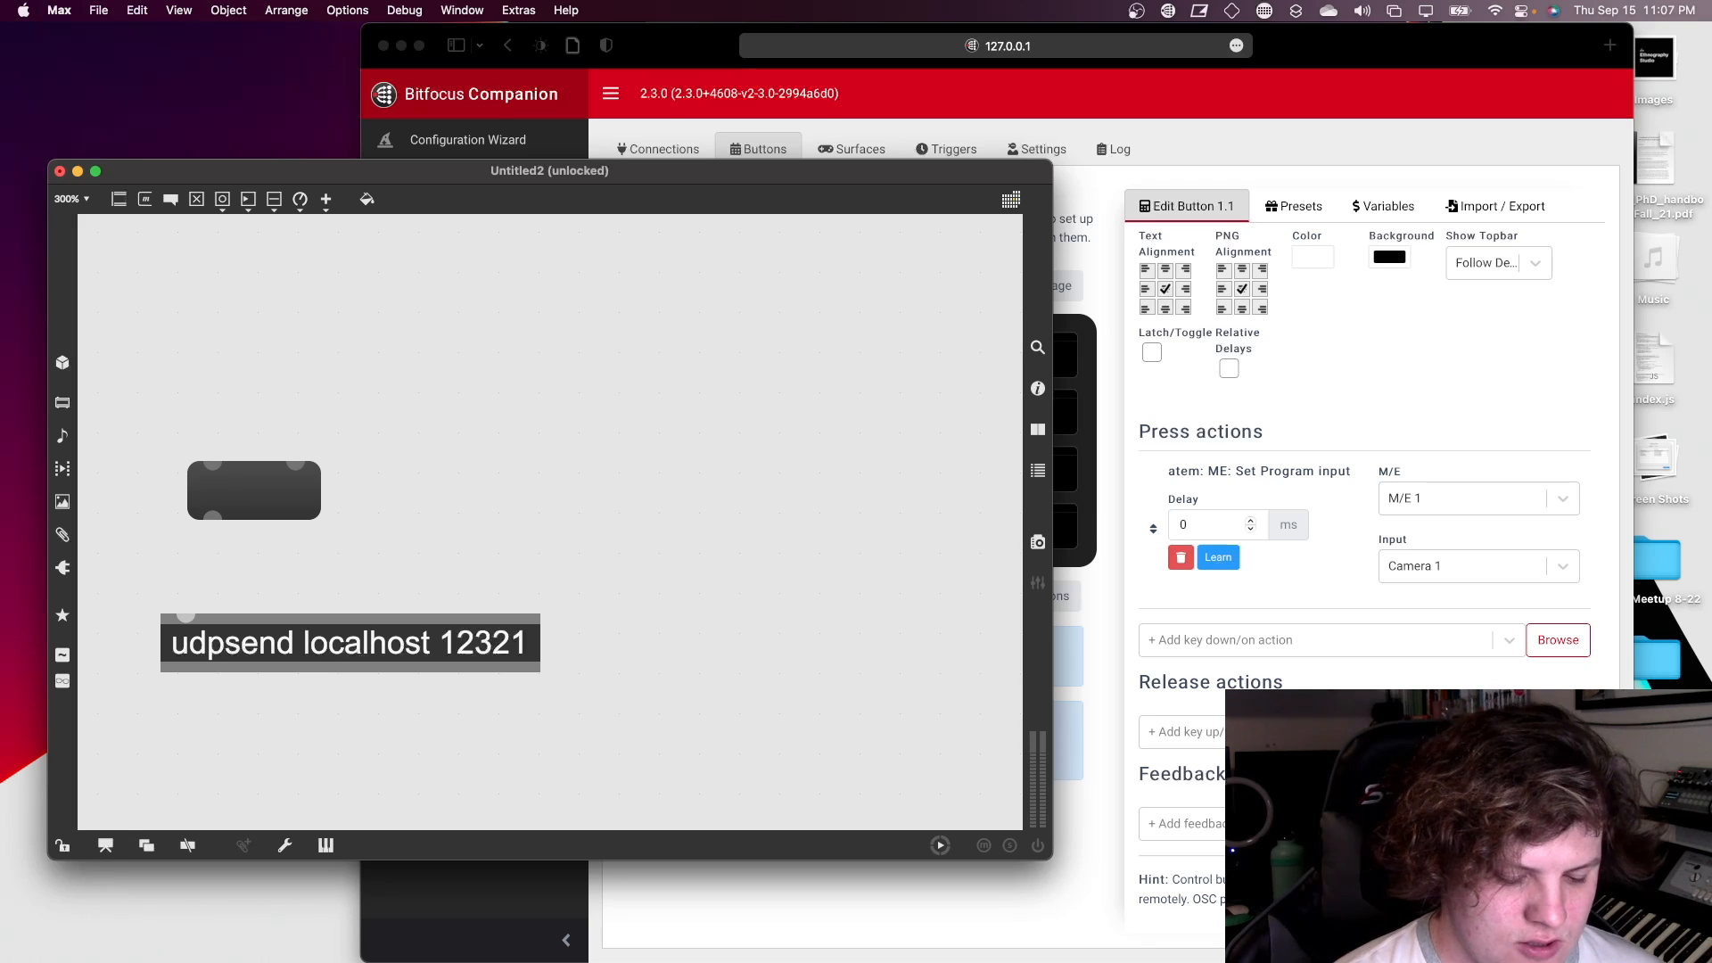
pyautogui.write('/press/')
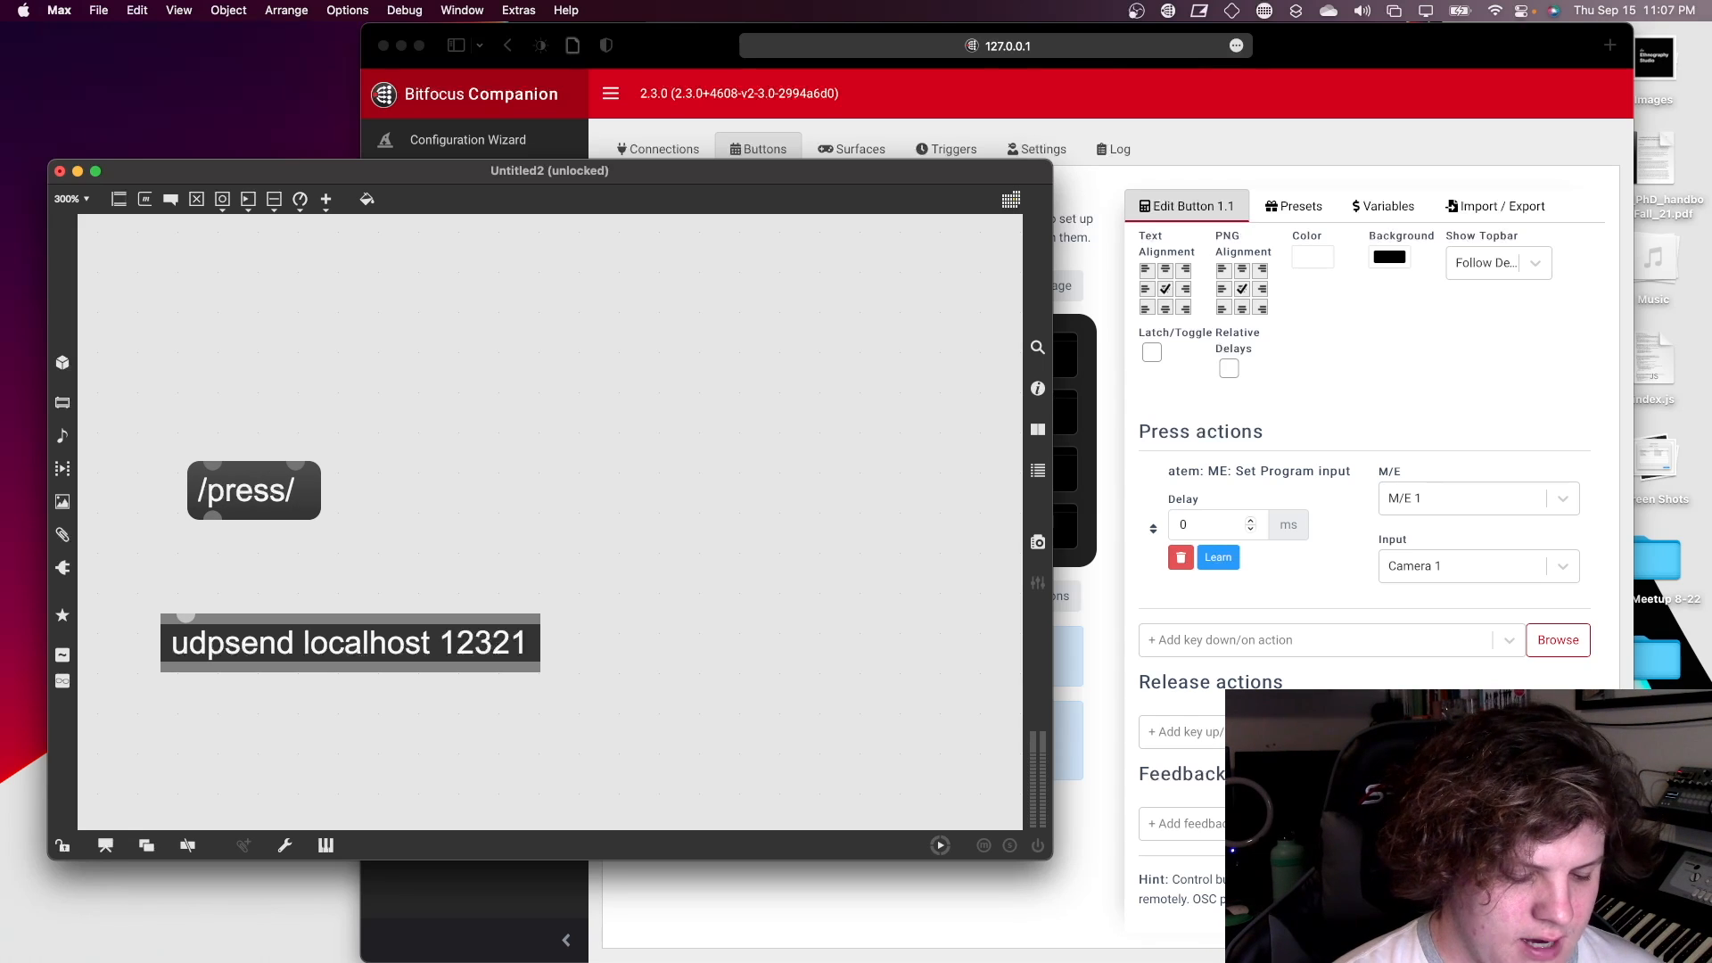
pyautogui.write('nam')
pyautogui.press('BackSpace')
pyautogui.press('BackSpace')
pyautogui.press('BackSpace')
pyautogui.write('ba')
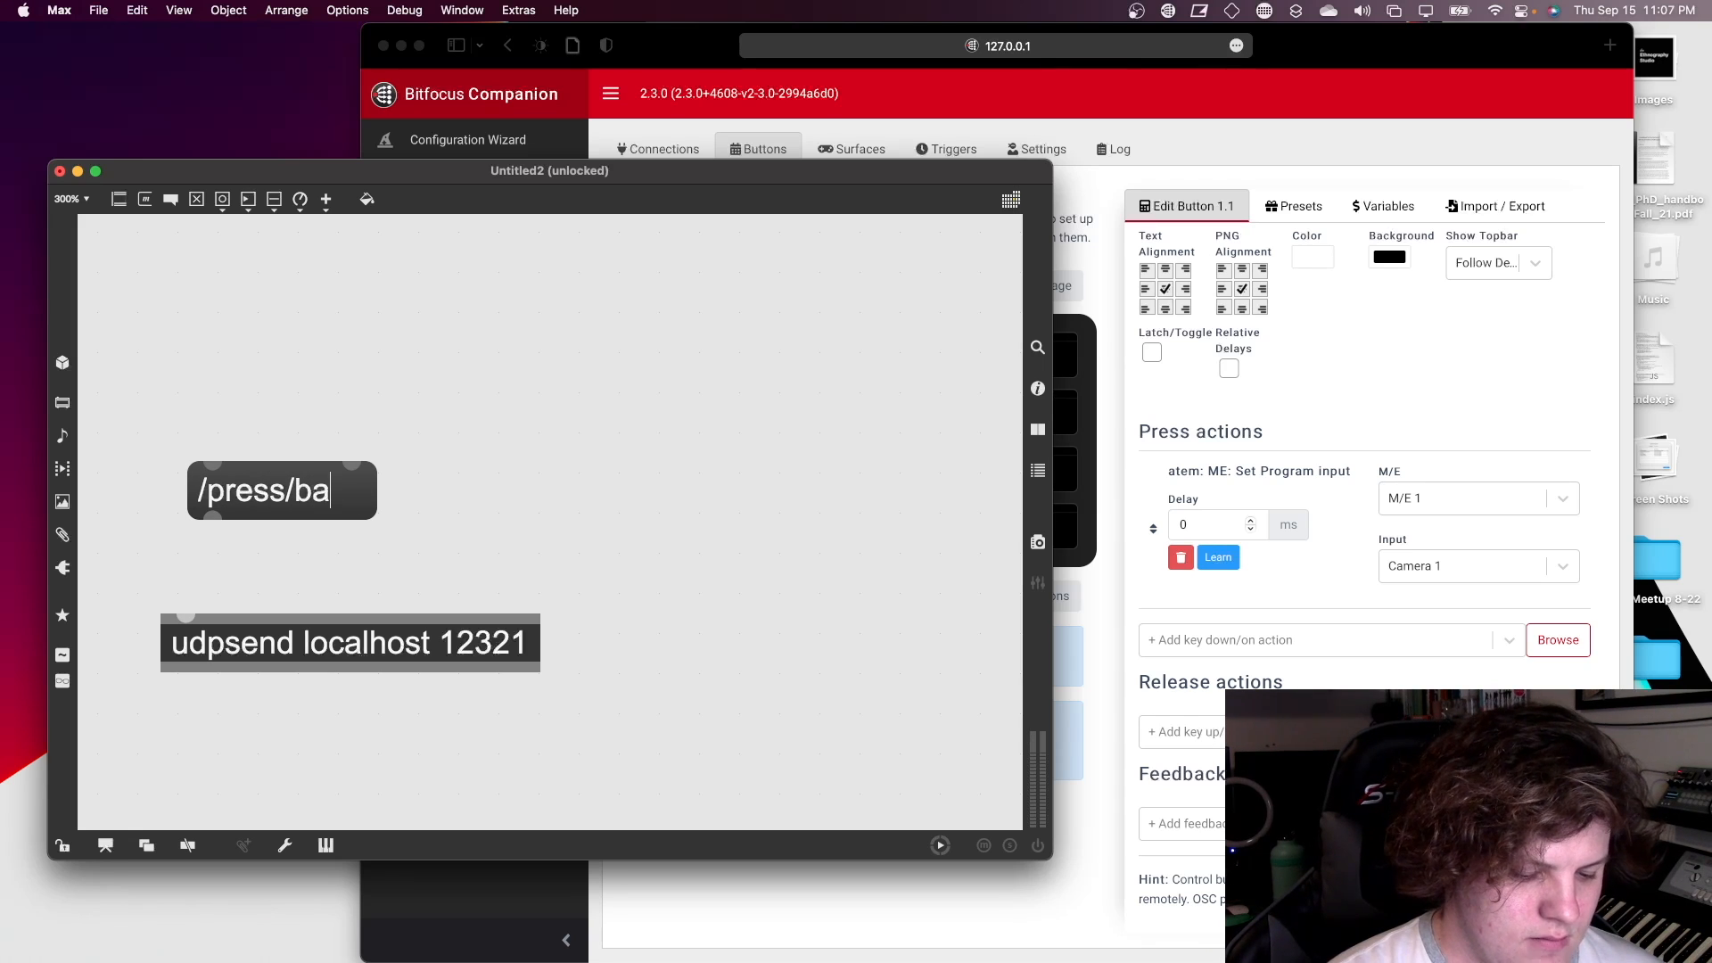
pyautogui.write('n')
pyautogui.press('BackSpace')
pyautogui.write('nk')
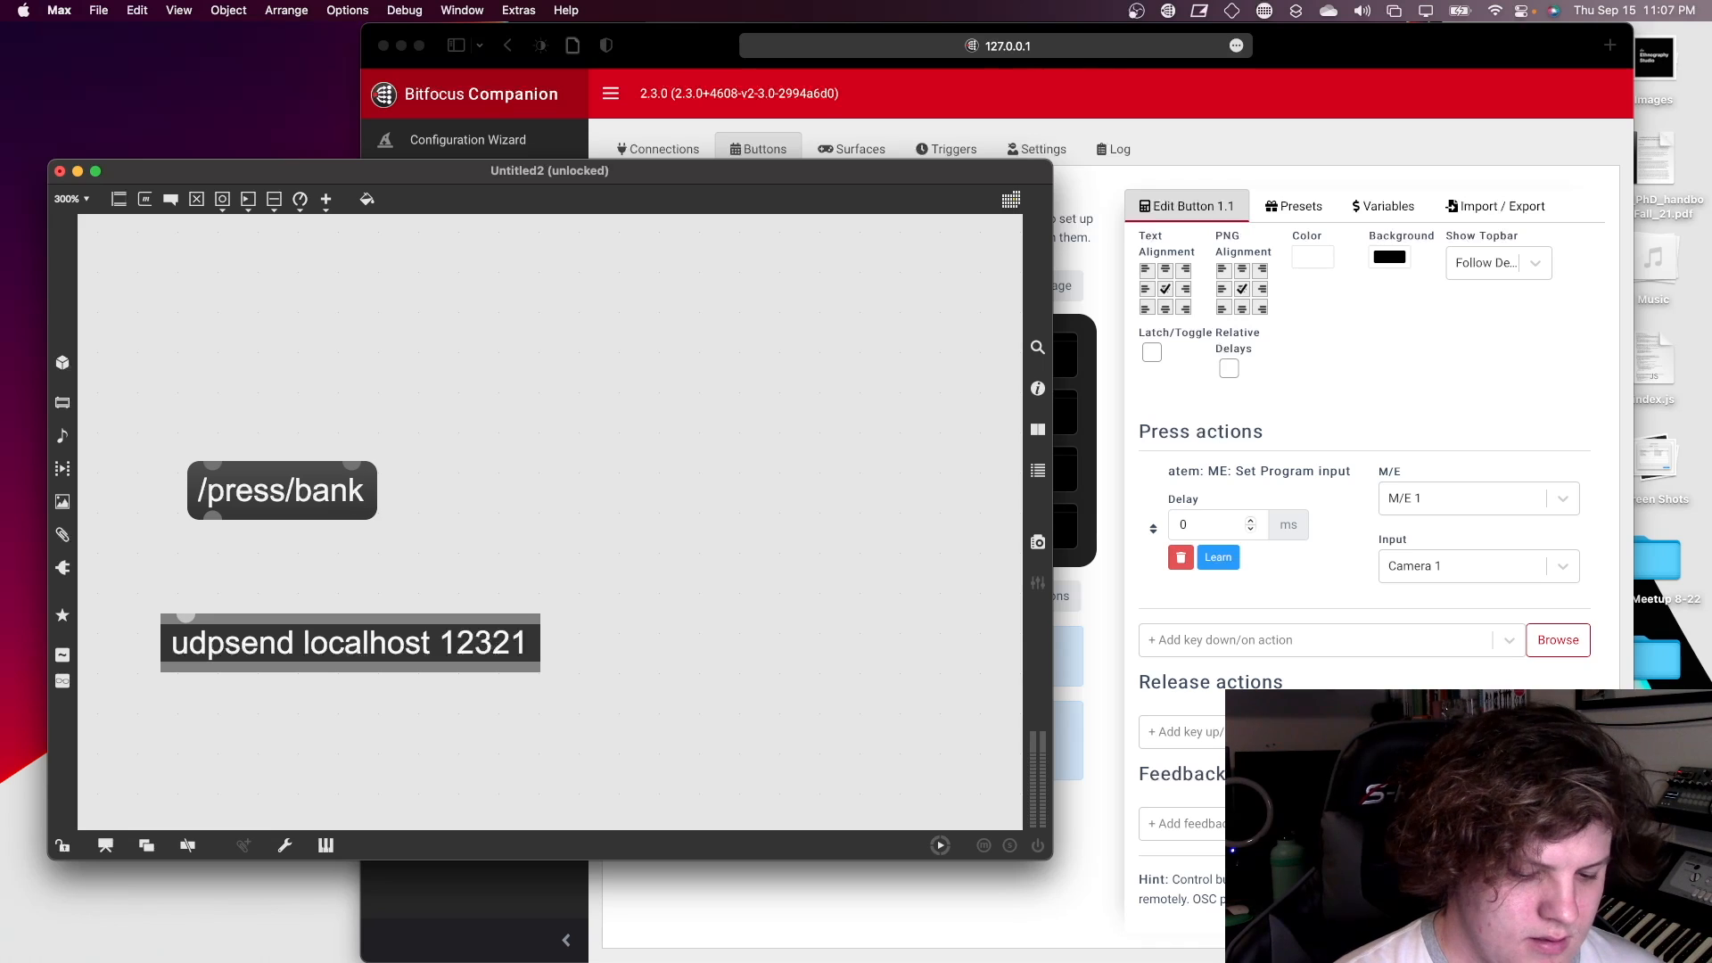
pyautogui.write('/1')
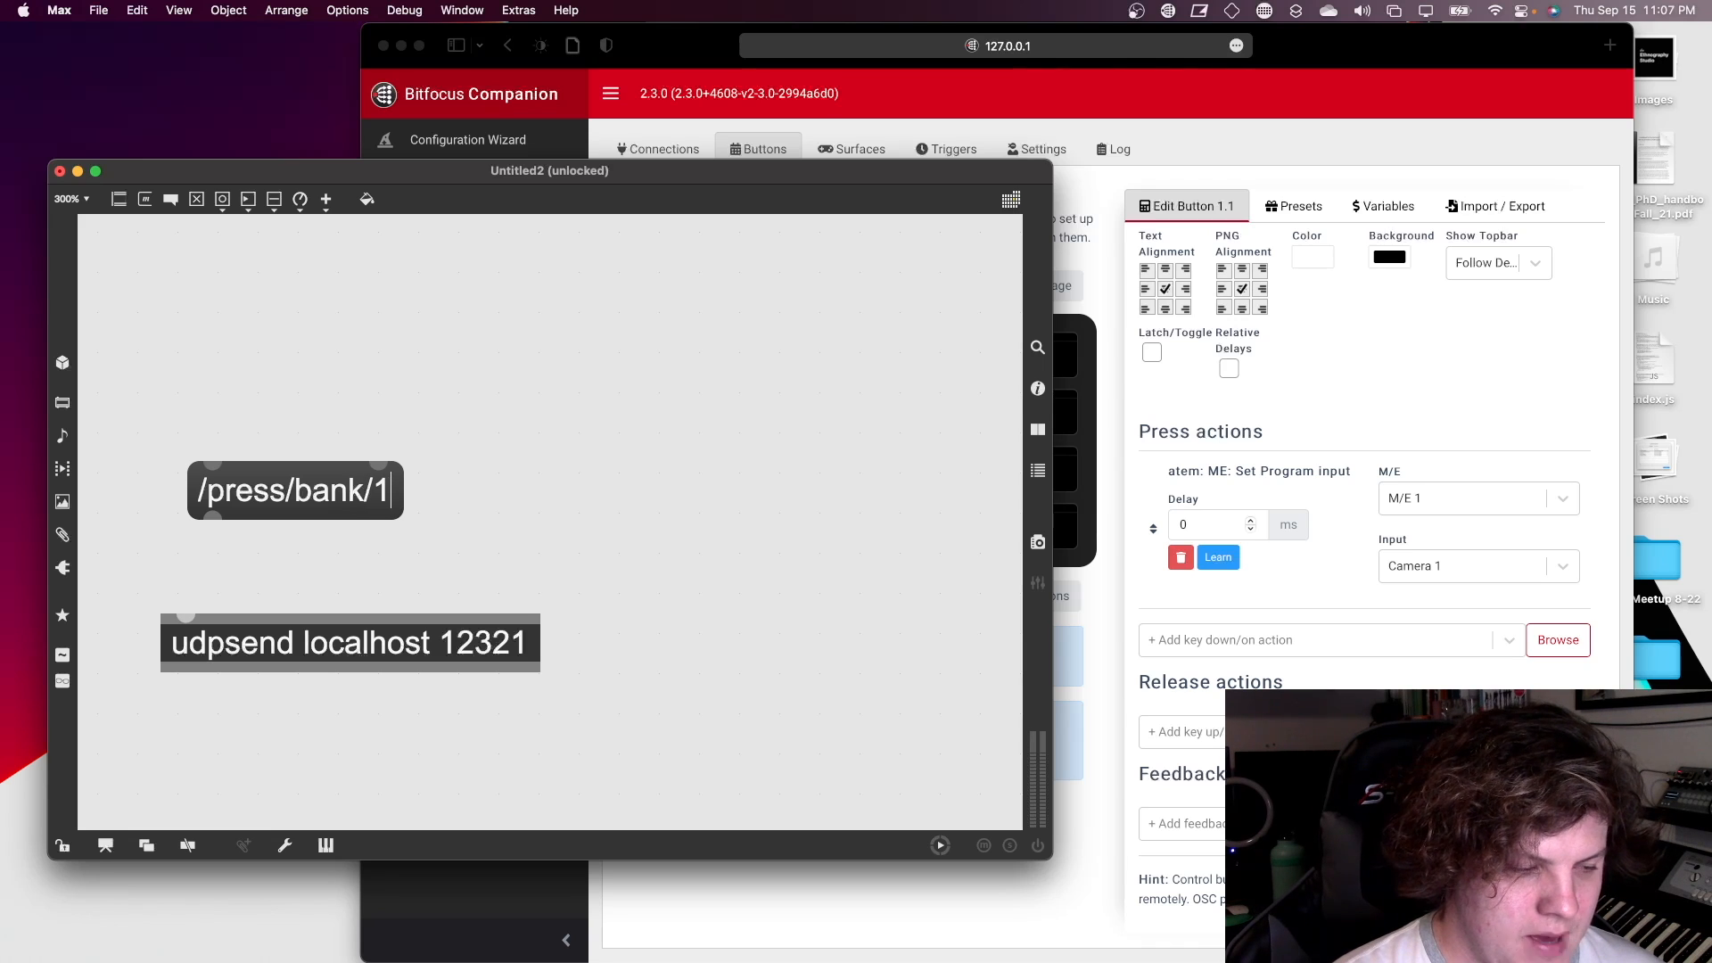
pyautogui.write('/1')
# - Connect the message to udpsend as /press/bank/1/2 and trigger it with the patch locked
pyautogui.hscroll(2, 286, 354)
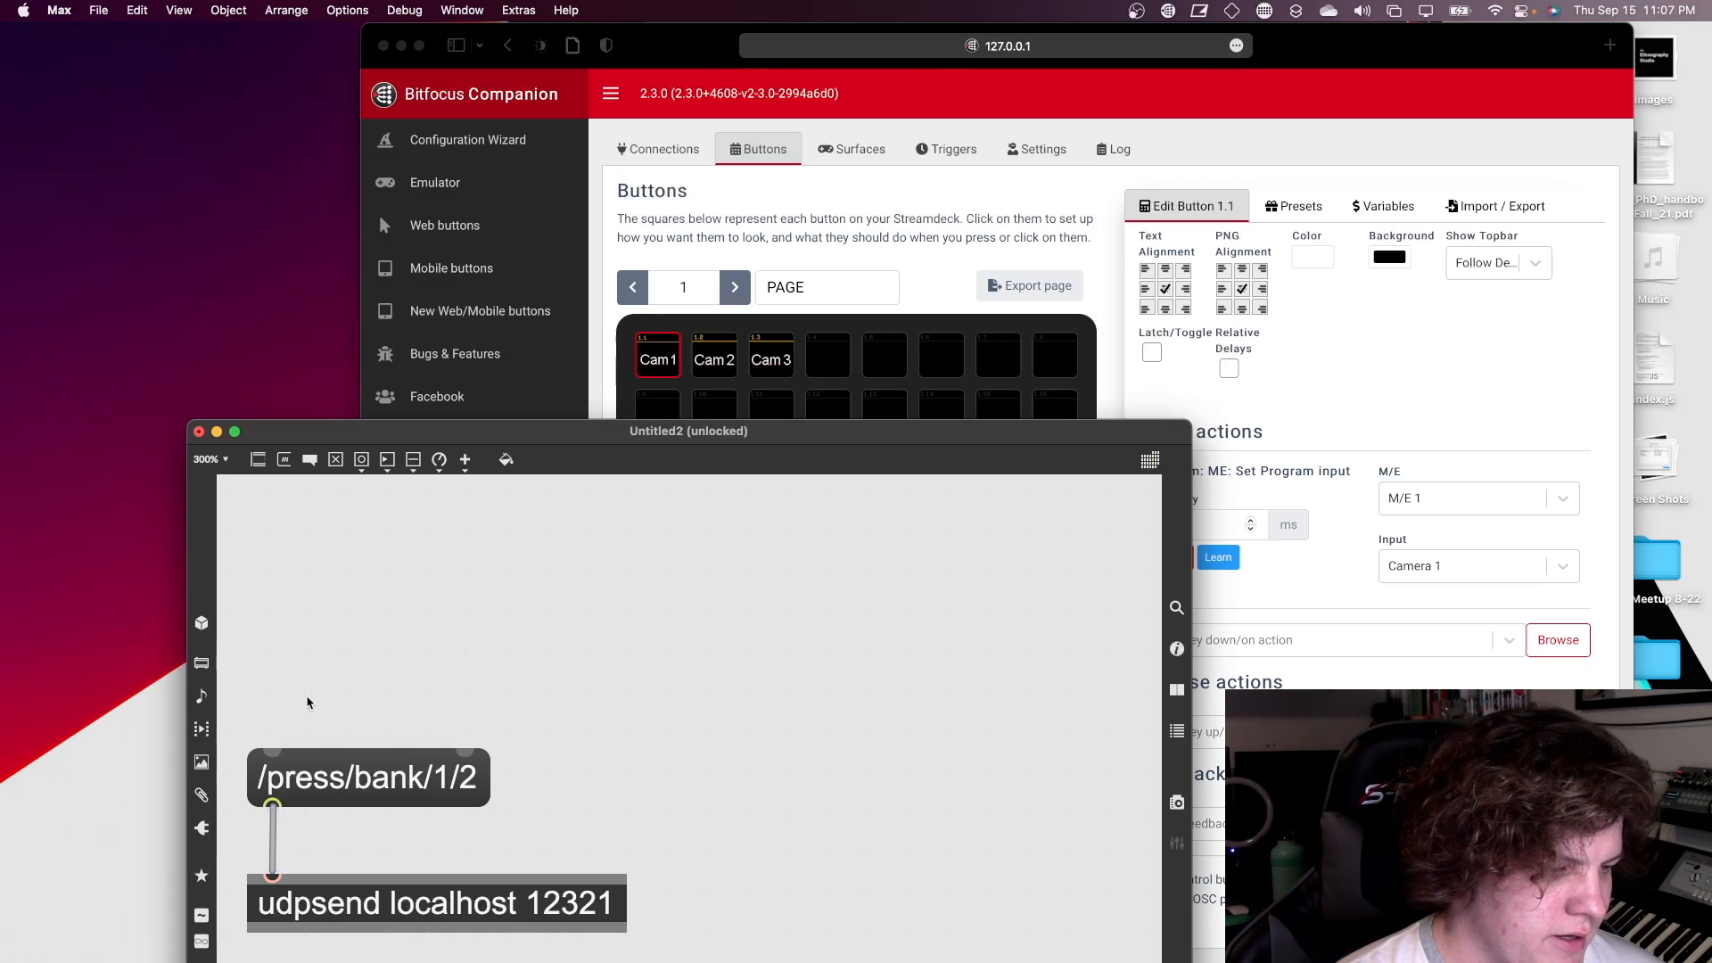
pyautogui.press('super+e')
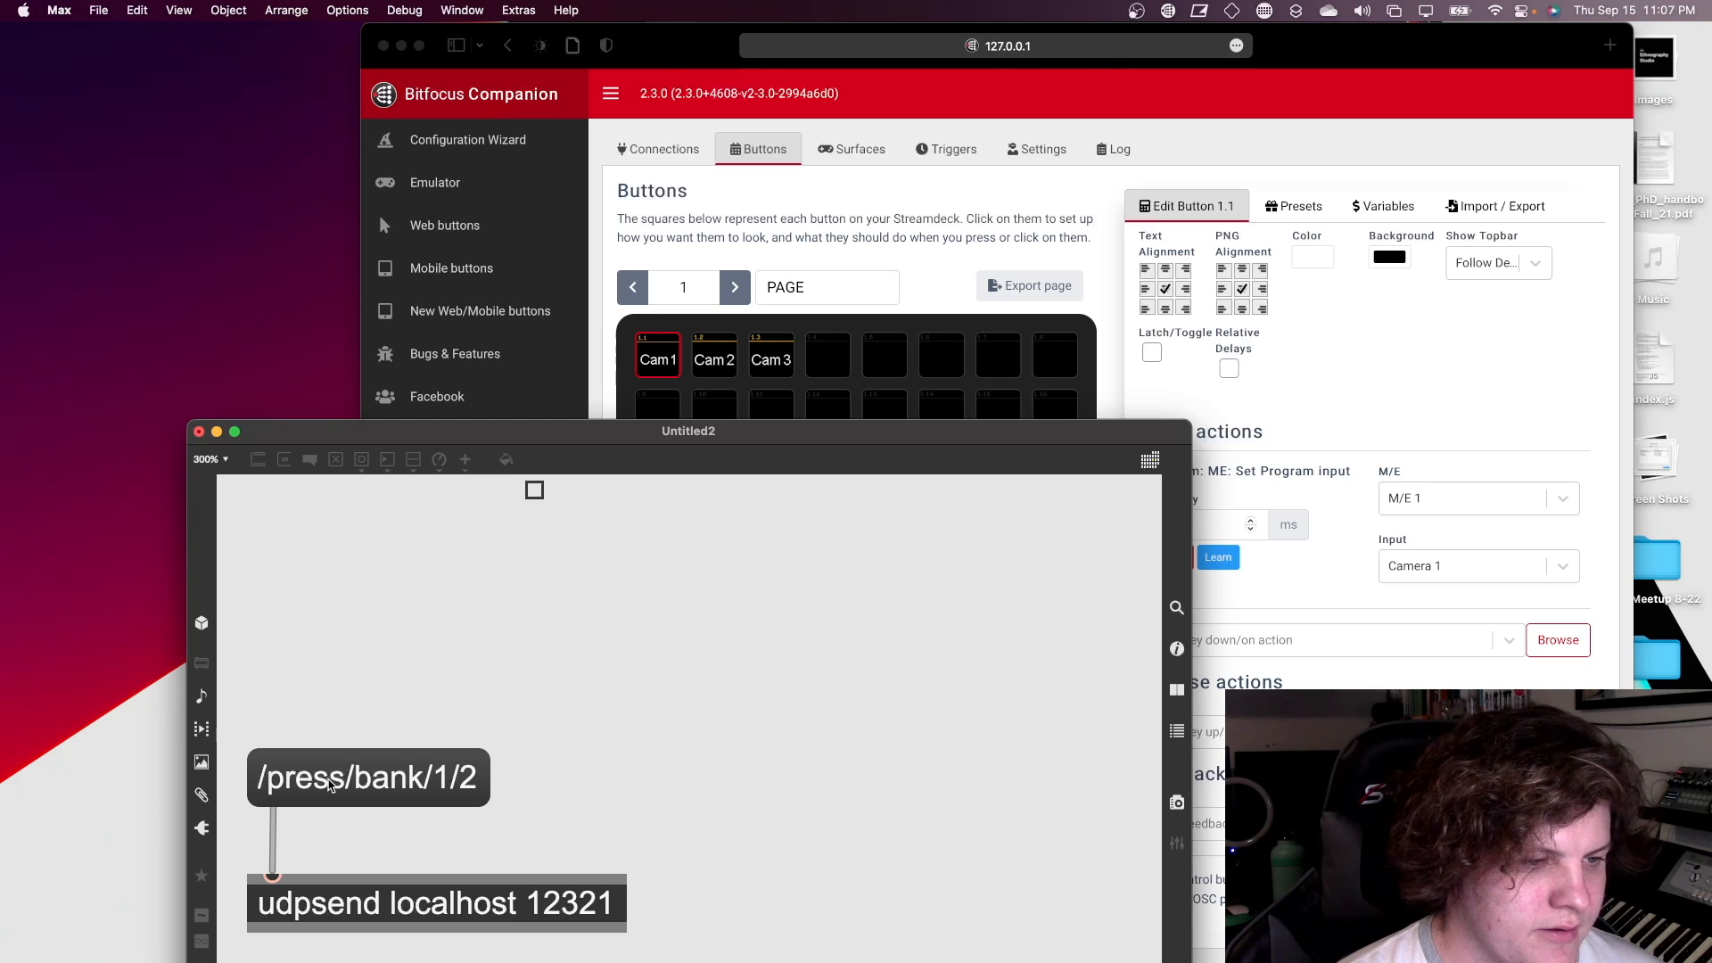
pyautogui.click(330, 783)
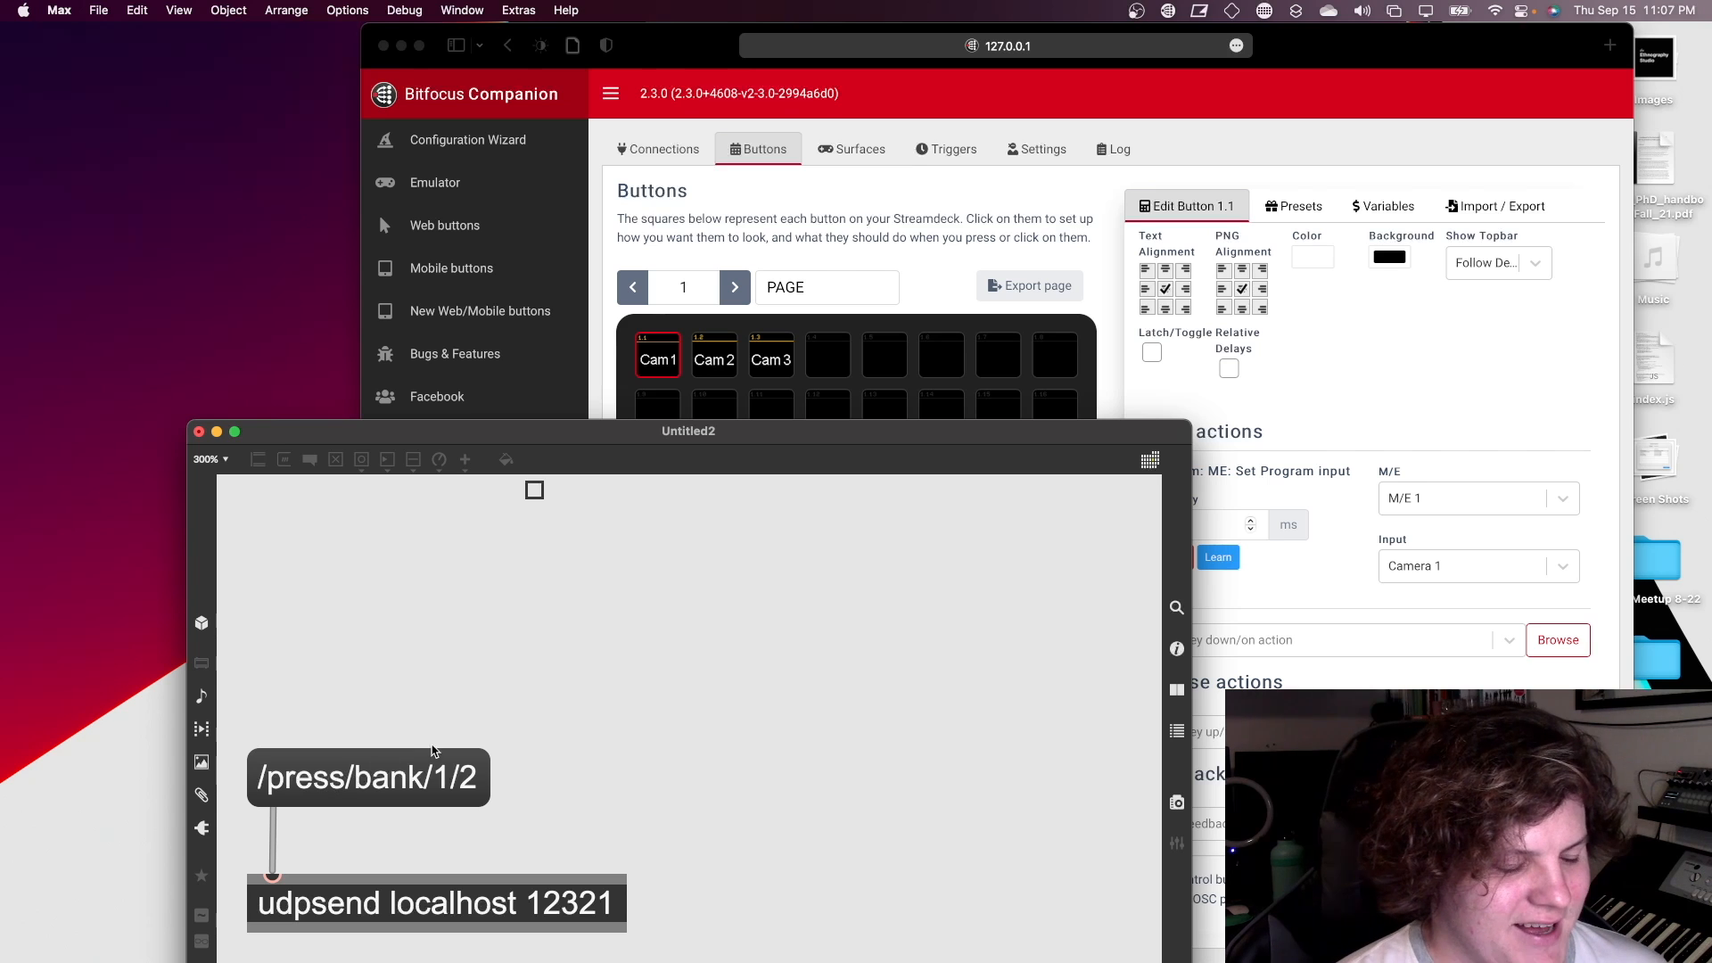
# - Duplicate the message box to have /press/bank/1/1, /press/bank/1/2 and /press/bank/1/3 side by side, all connected to udpsend
pyautogui.press('super+e')
pyautogui.moveTo(441, 785); pyautogui.dragTo(980, 785)
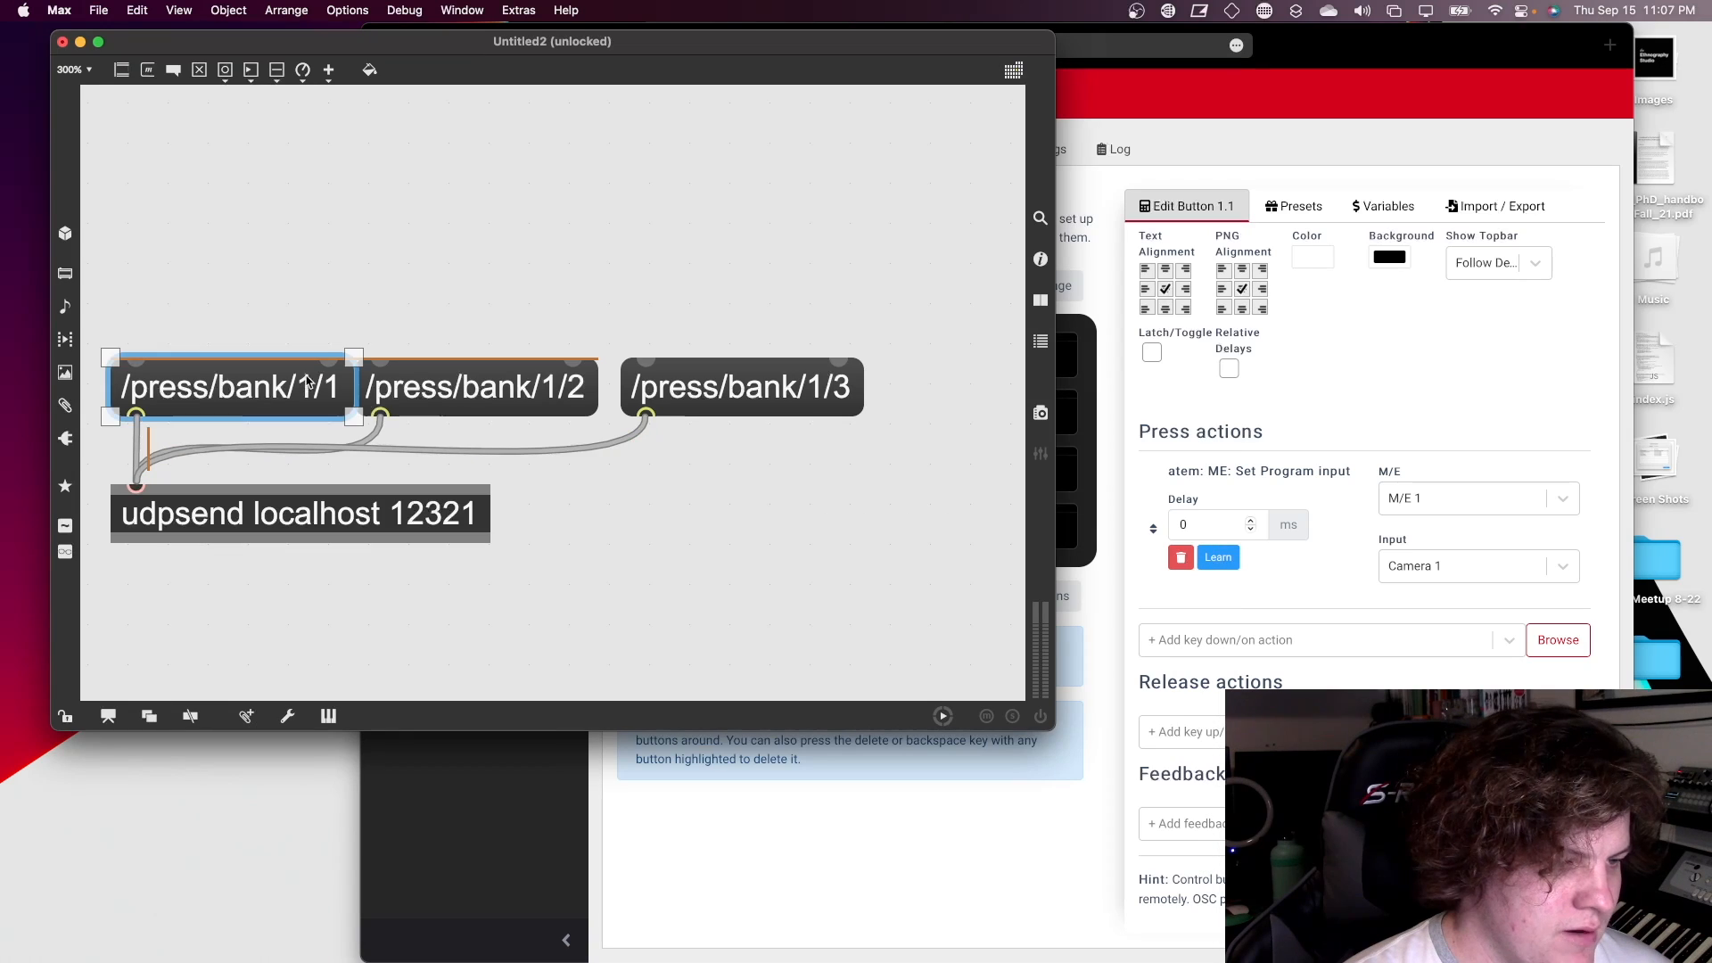
# - Lock the patch and trigger the /press/bank/1/1 and /press/bank/1/3 messages to test camera switching
pyautogui.press('super+e')
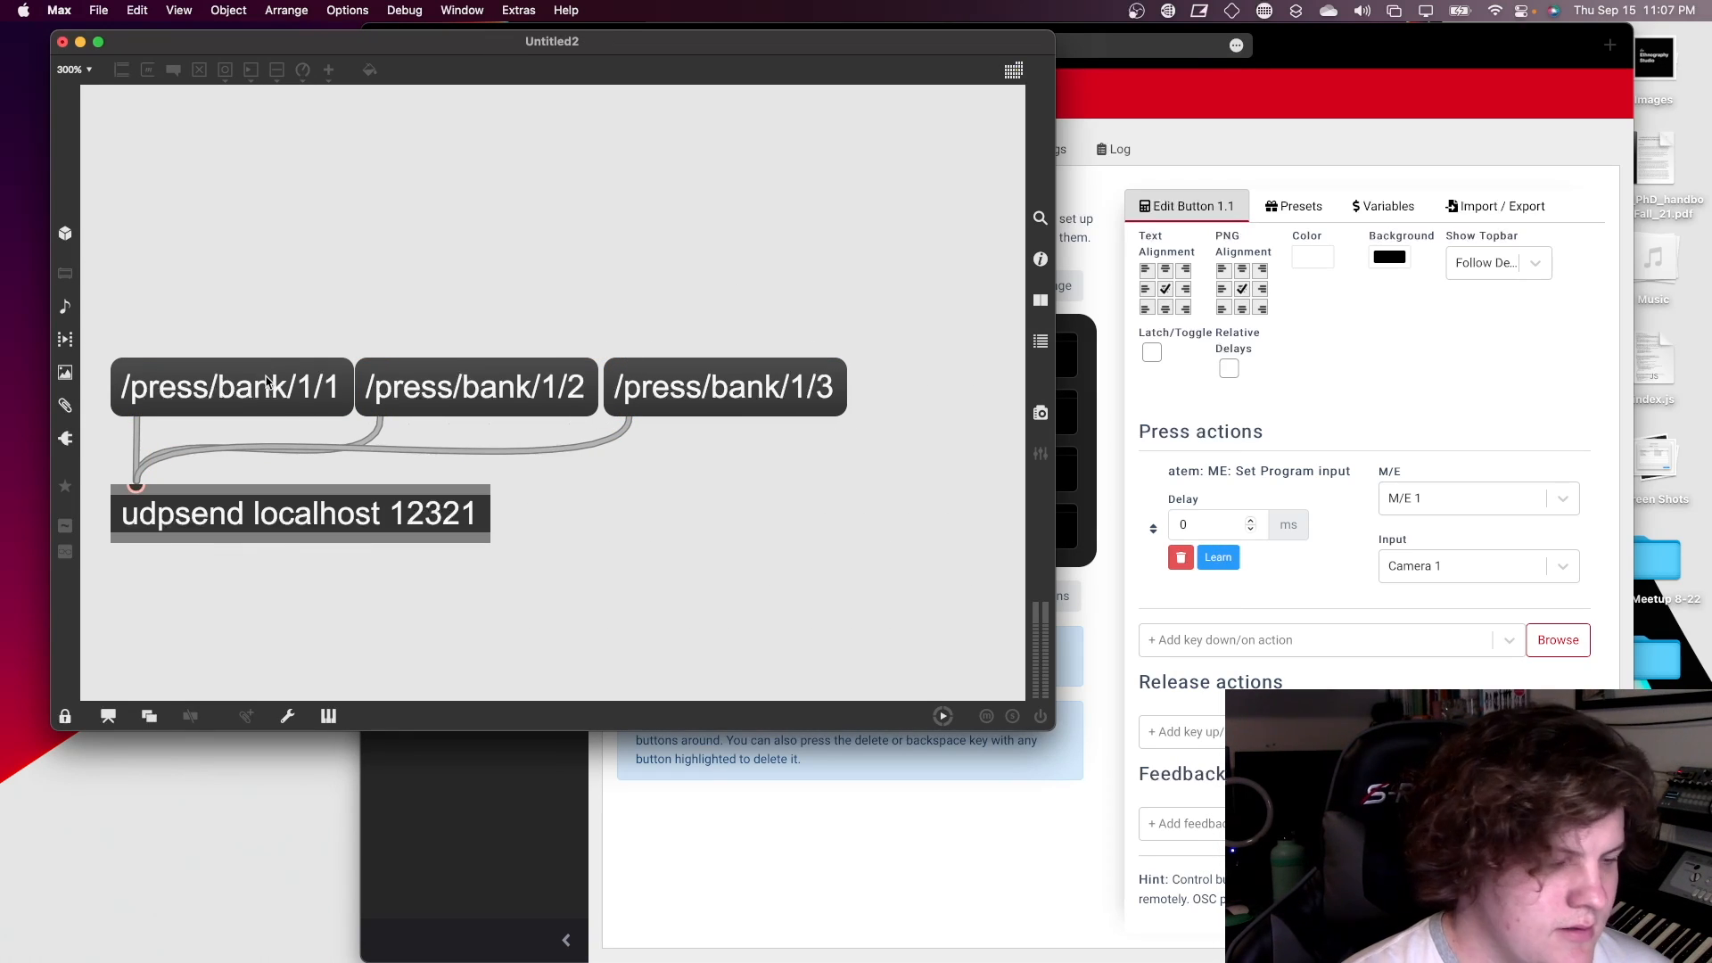
pyautogui.click(266, 381)
pyautogui.click(634, 385)
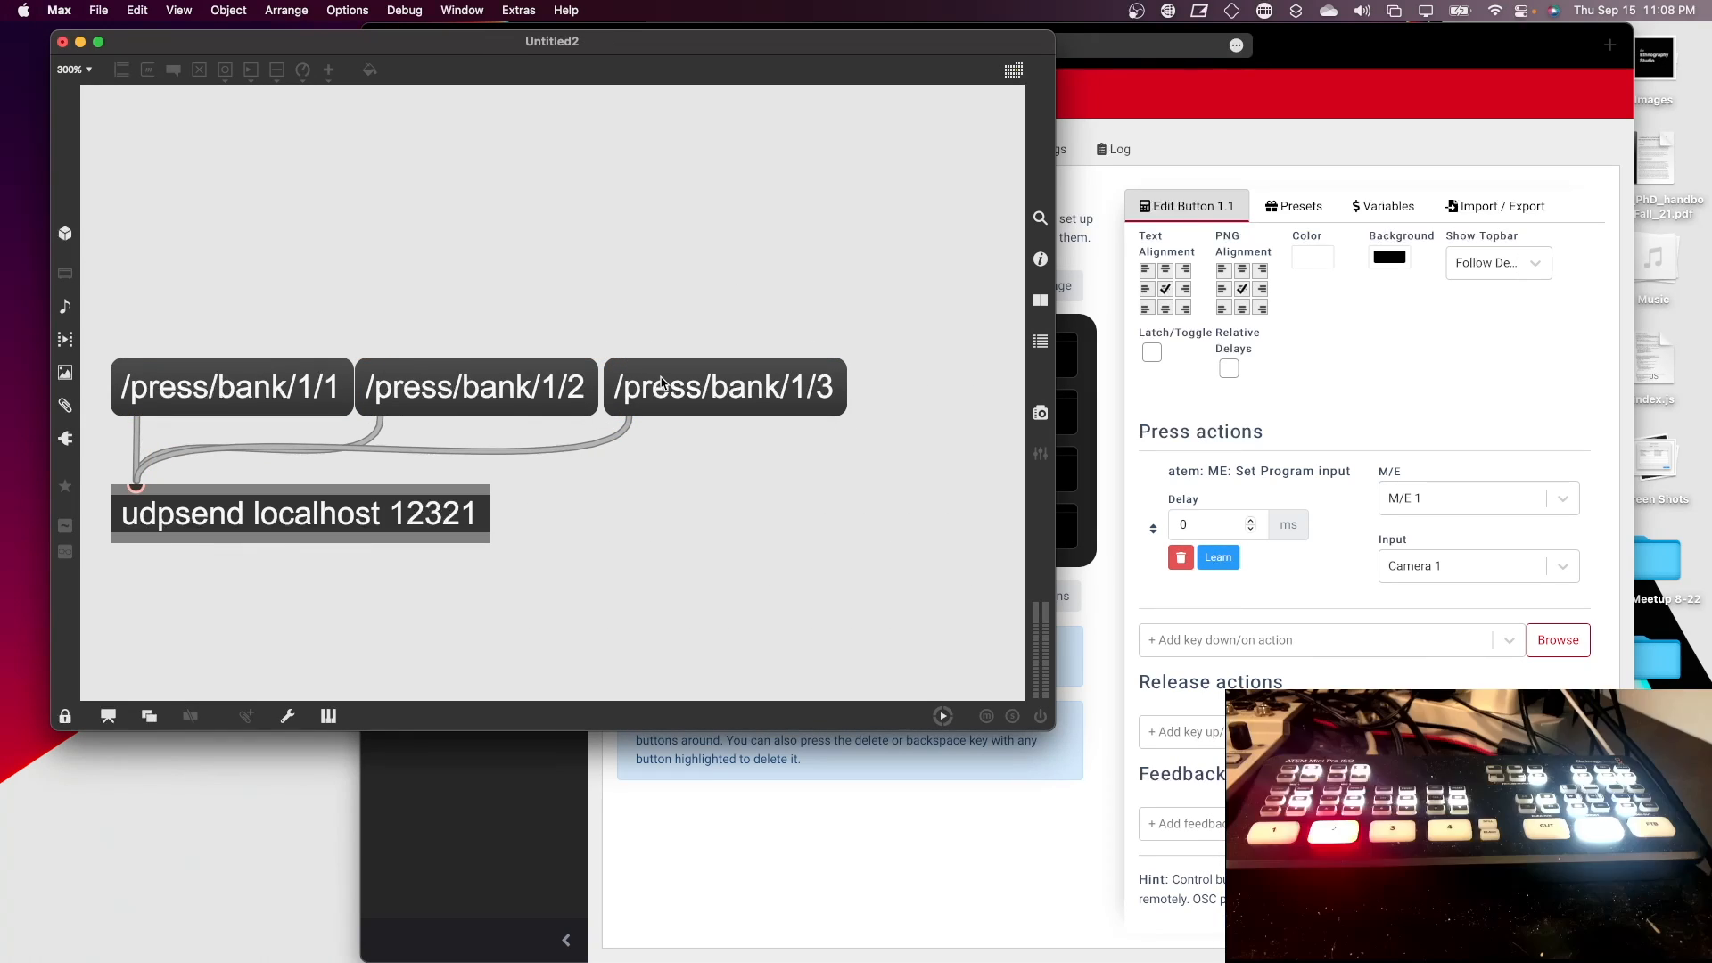
pyautogui.click(246, 398)
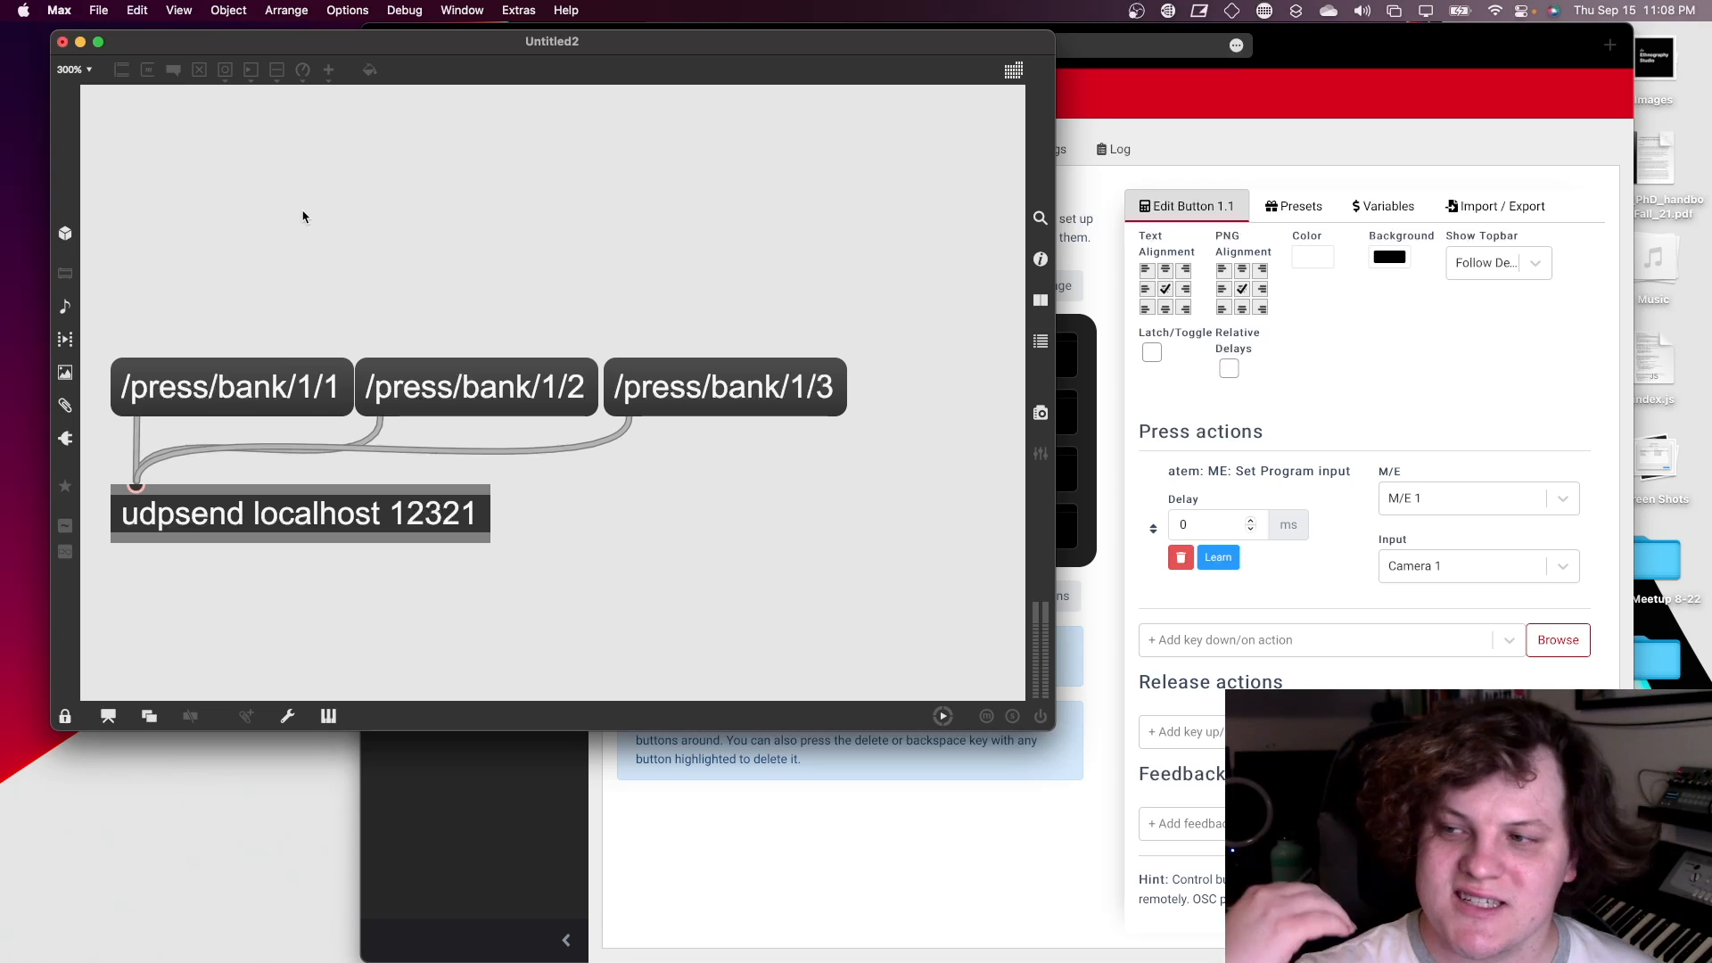
# - Unlock the patch and add a random 3 object and a sel 0 1 2 object above the messages
pyautogui.press('super+e')
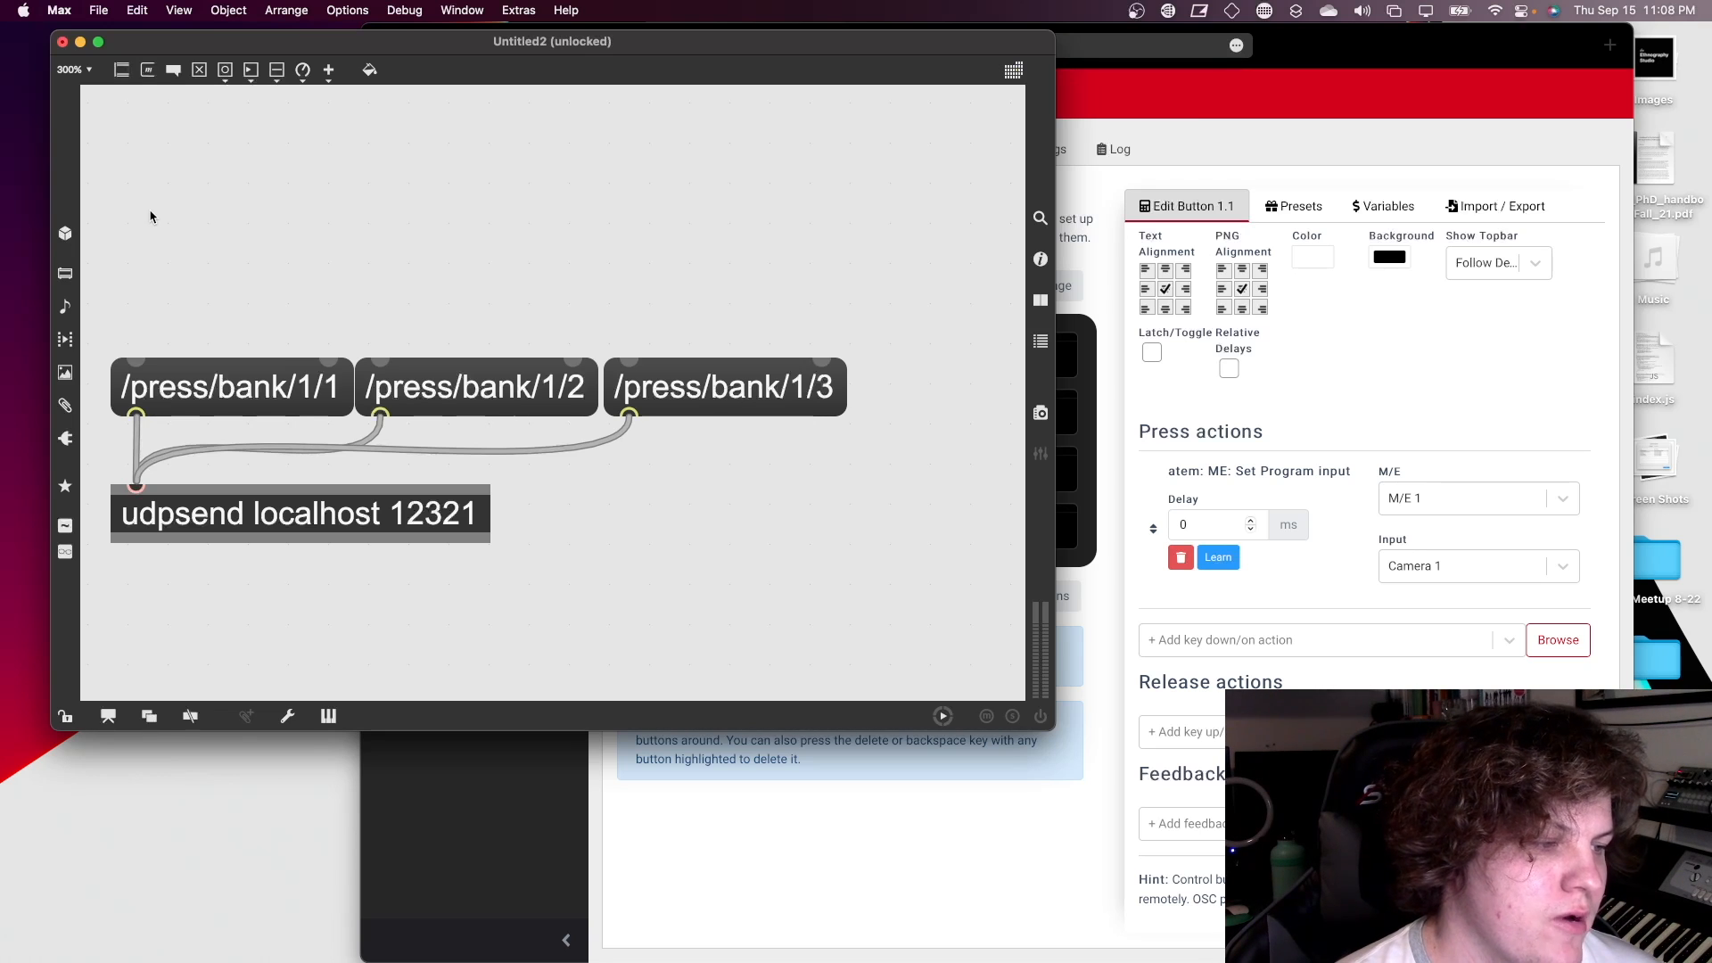
pyautogui.write('nrandom ')
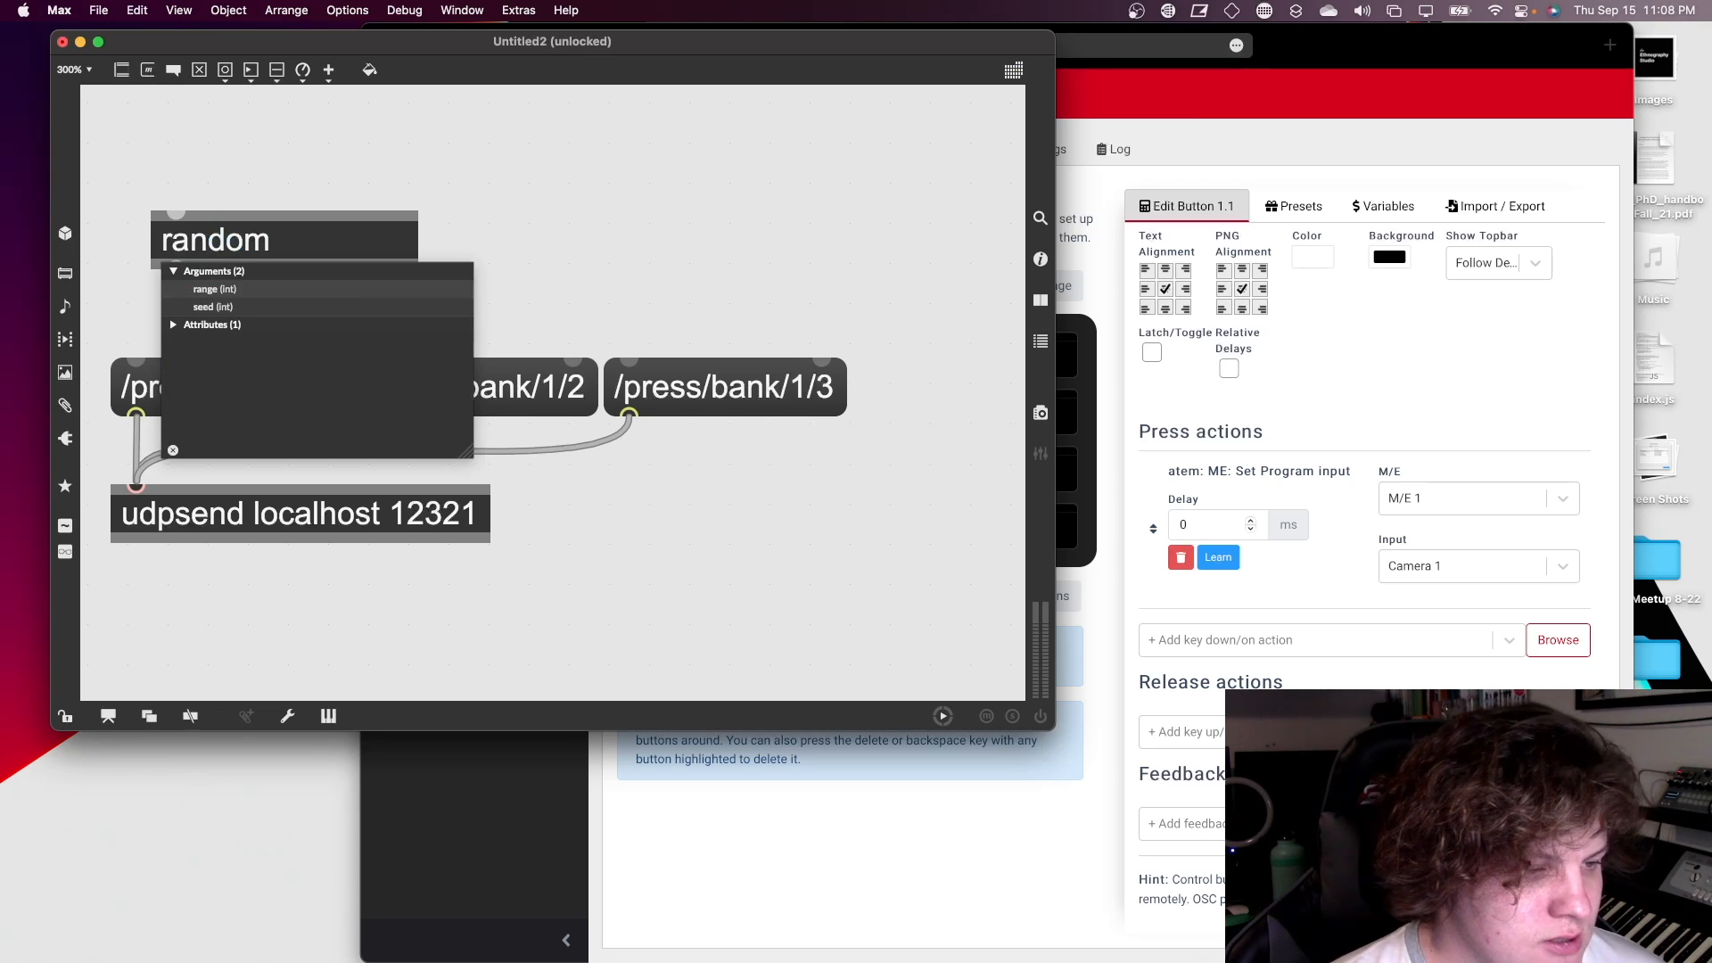
pyautogui.write('3')
pyautogui.press('Return')
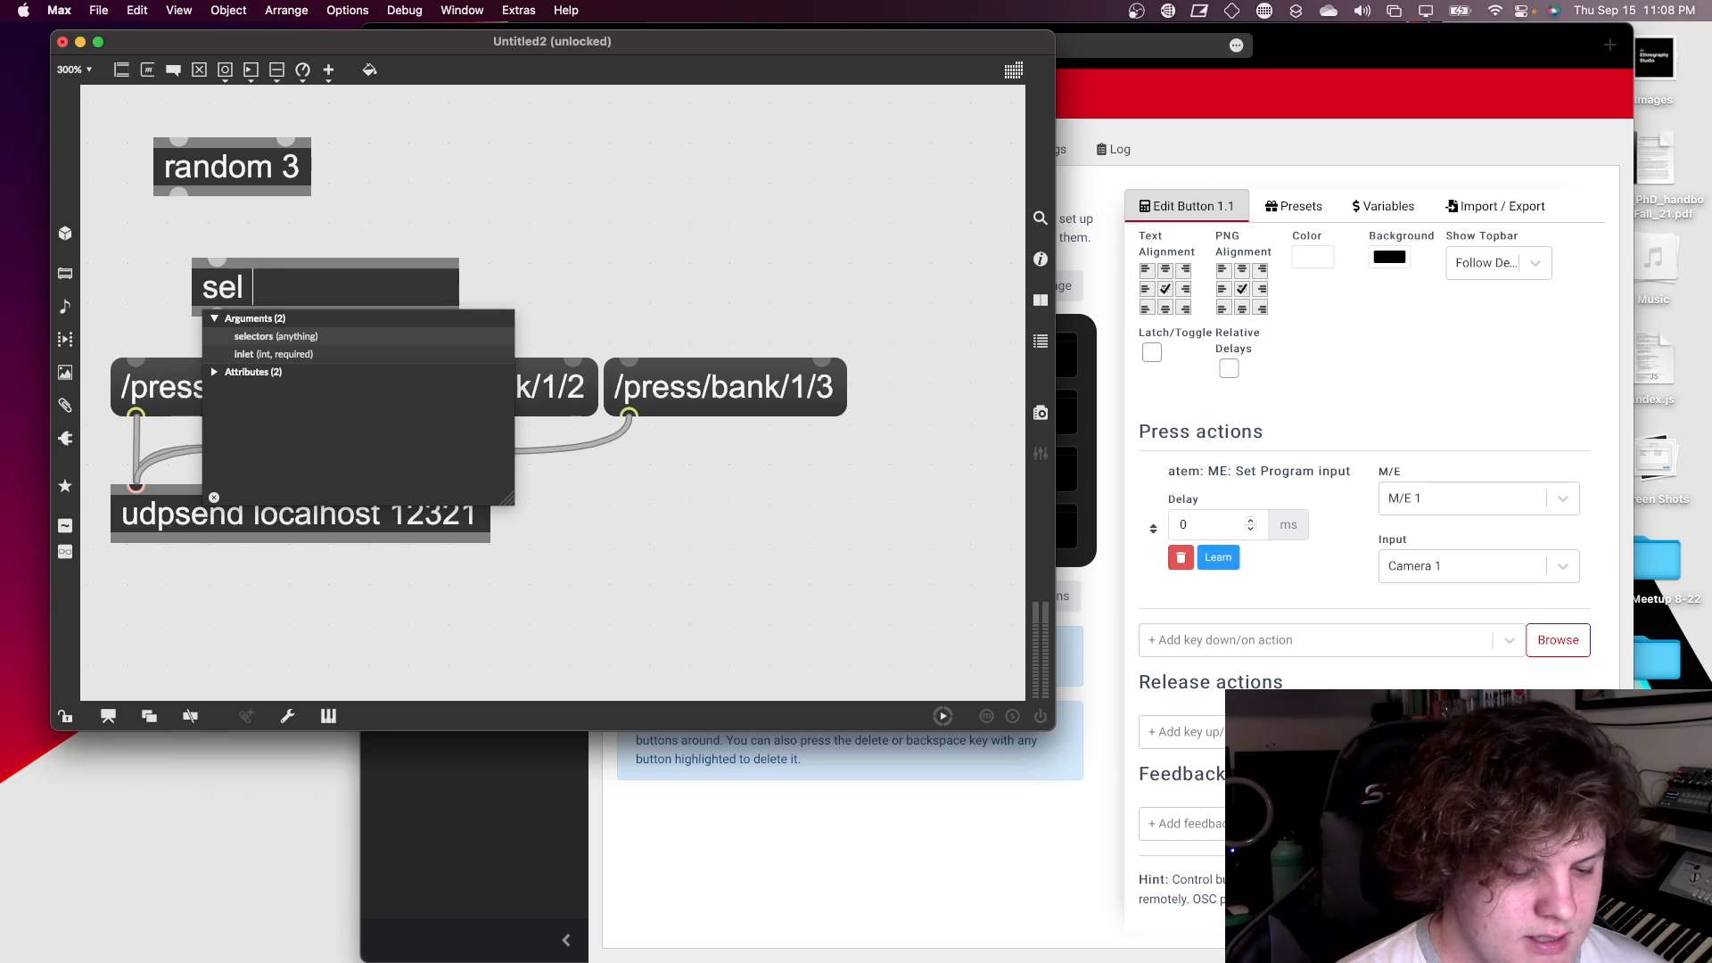
pyautogui.write('0 1 2')
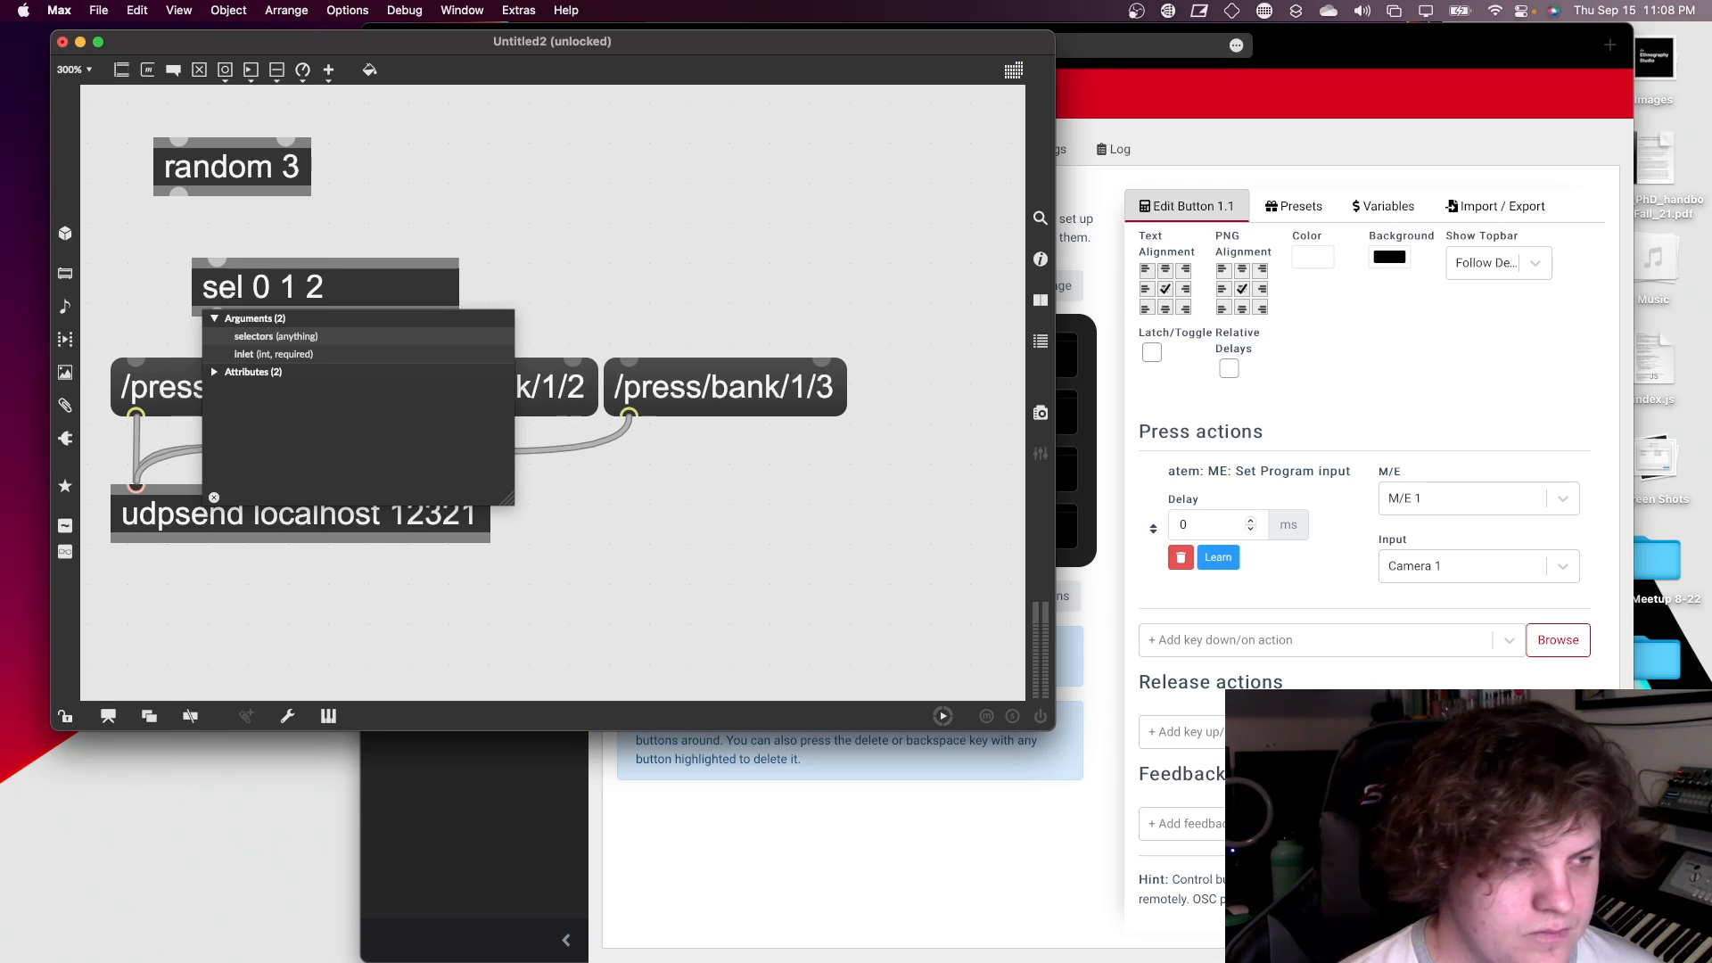
pyautogui.click(253, 206)
# - Connect random 3 through sel 0 1 2 to the three messages and align both objects above /press/bank/1/1
pyautogui.moveTo(178, 193)
pyautogui.mouseDown()
pyautogui.moveTo(213, 260)
pyautogui.moveTo(194, 277)
pyautogui.moveTo(204, 249)
pyautogui.moveTo(135, 359)
pyautogui.mouseUp()
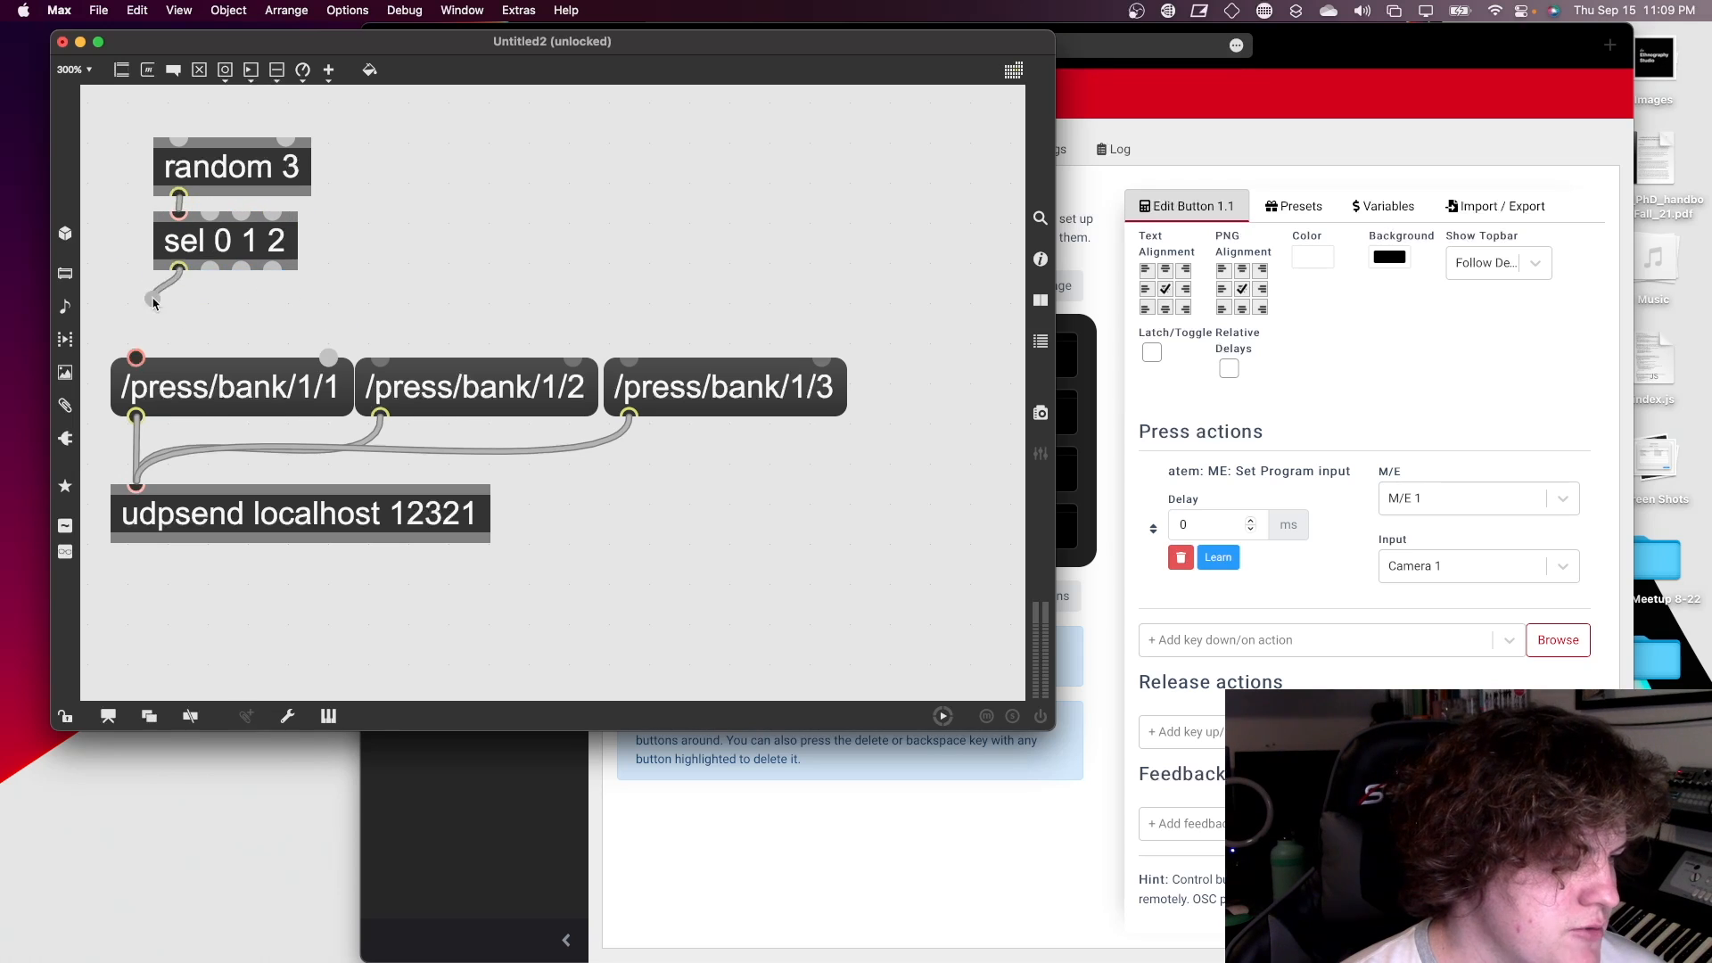
pyautogui.moveTo(210, 269); pyautogui.dragTo(381, 358)
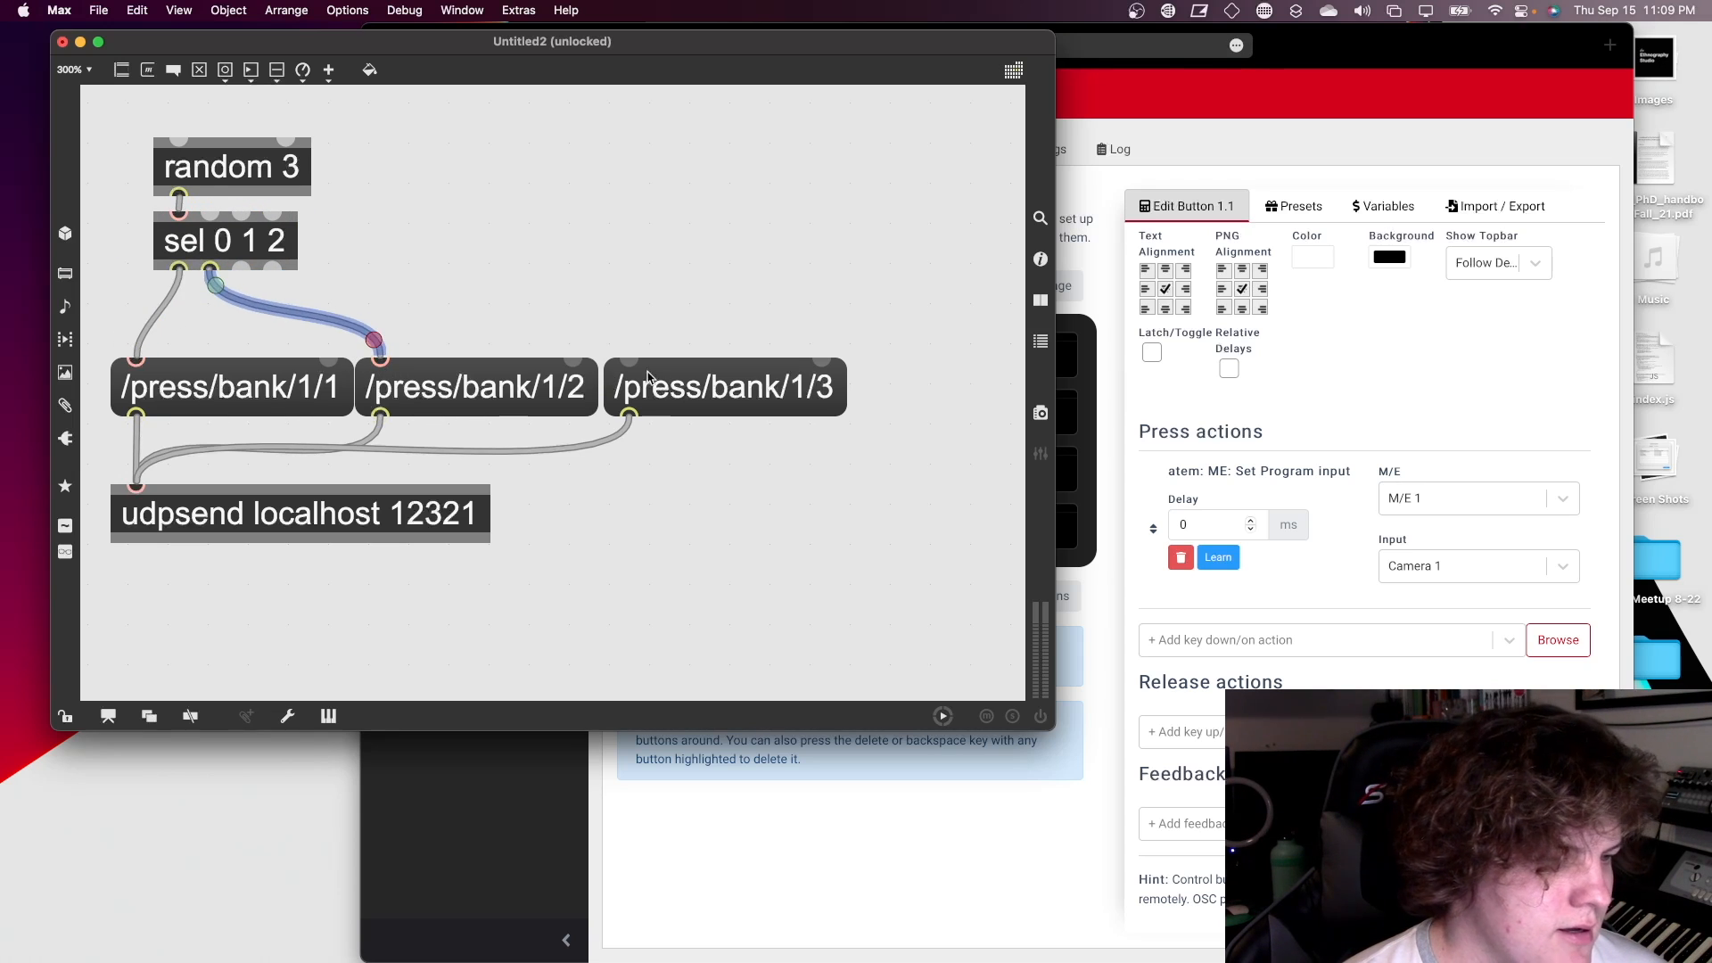
pyautogui.moveTo(629, 358); pyautogui.dragTo(241, 269)
pyautogui.moveTo(401, 265); pyautogui.dragTo(136, 223)
# - Add a bang button above random 3 and connect it to that object's first inlet
pyautogui.click(217, 98)
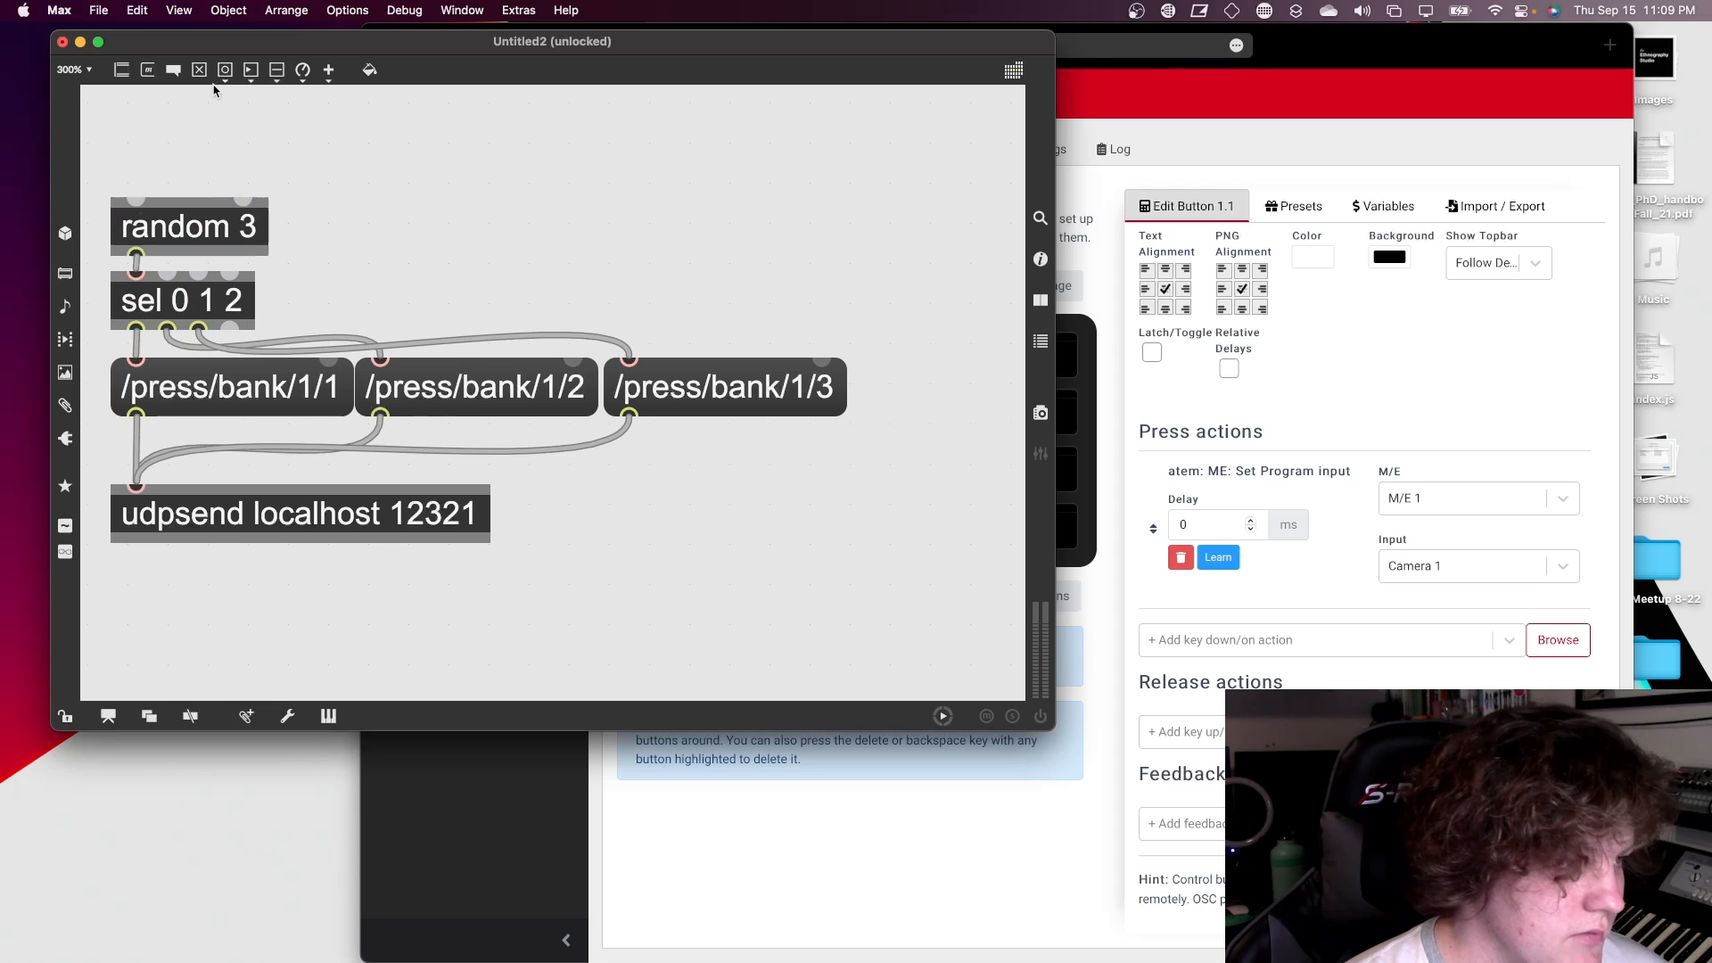
pyautogui.press('b')
pyautogui.moveTo(234, 166); pyautogui.dragTo(137, 199)
# - Lock the patch and trigger the bang button repeatedly to test random camera switching
pyautogui.press('super+e')
pyautogui.click(149, 140)
pyautogui.click(147, 142)
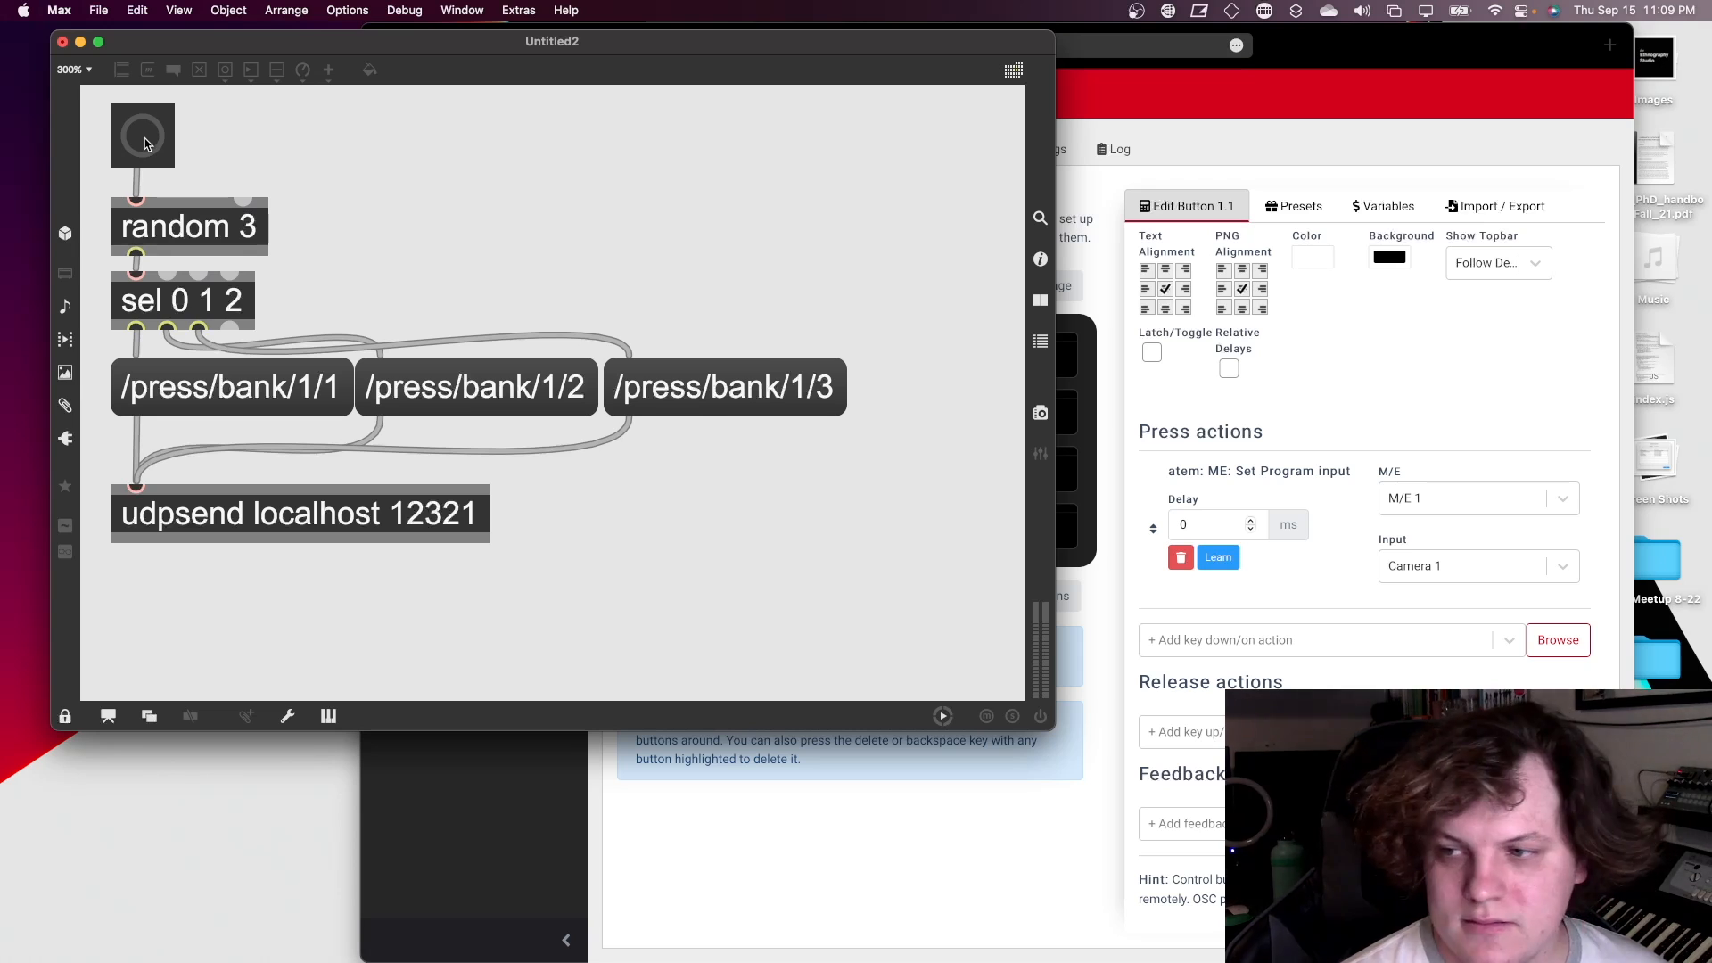
pyautogui.click(147, 141)
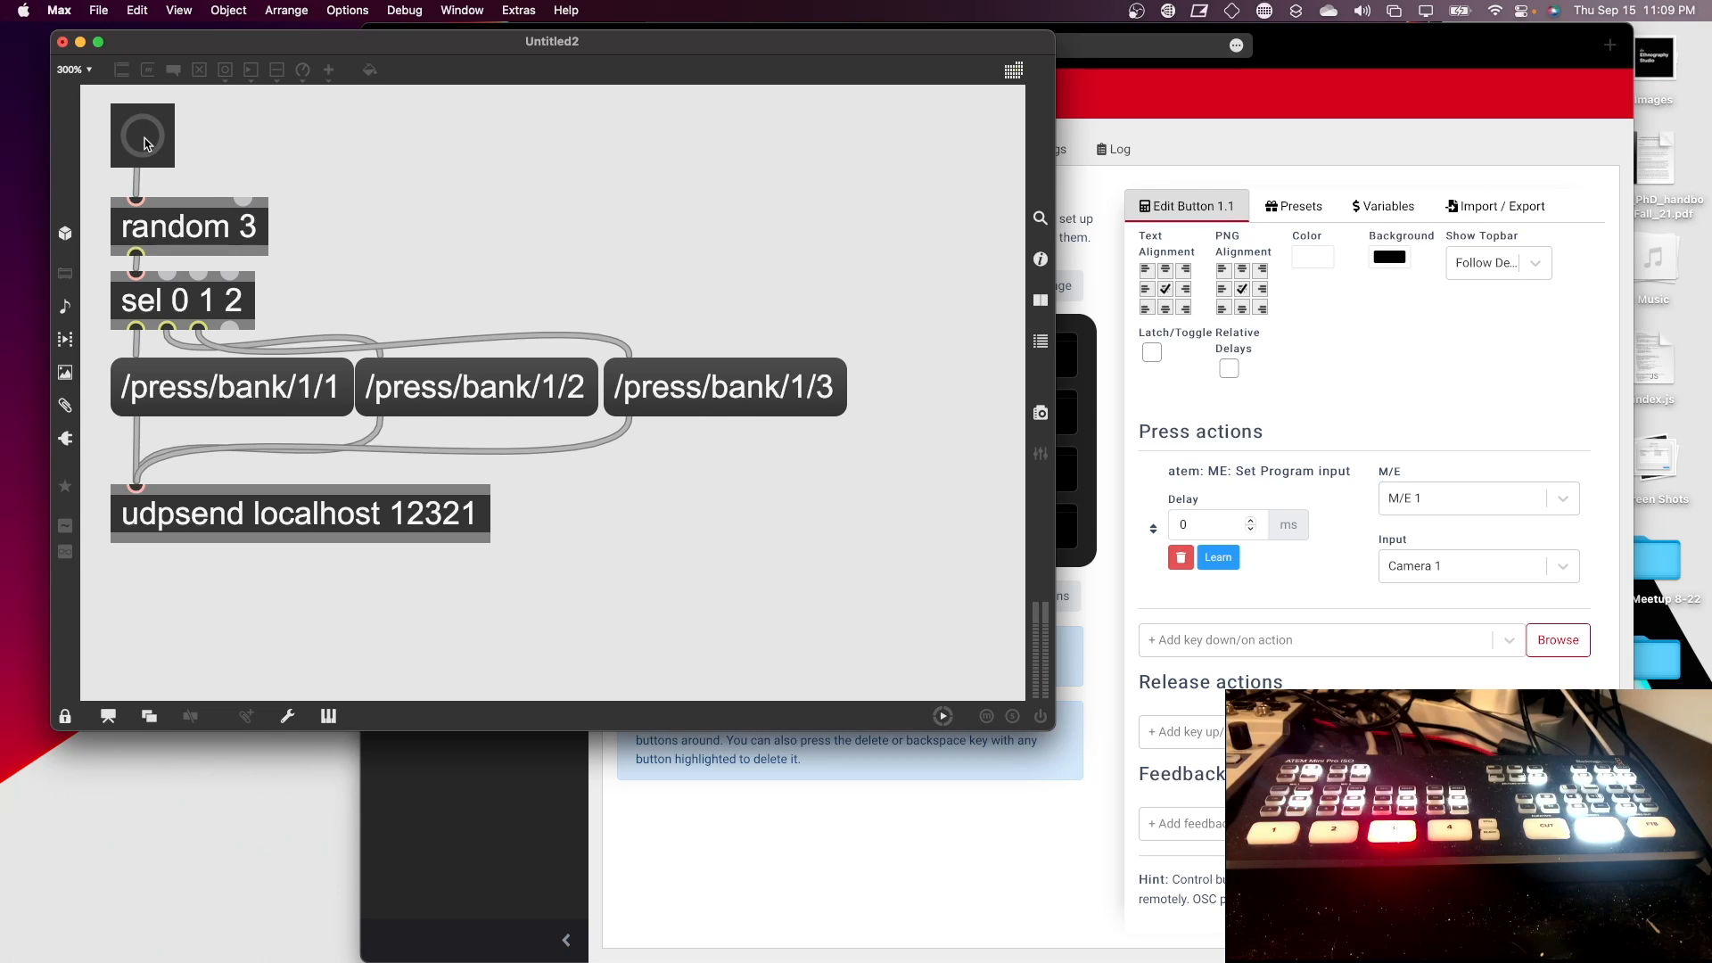
pyautogui.click(147, 141)
pyautogui.click(147, 140)
pyautogui.click(147, 141)
pyautogui.click(147, 141)
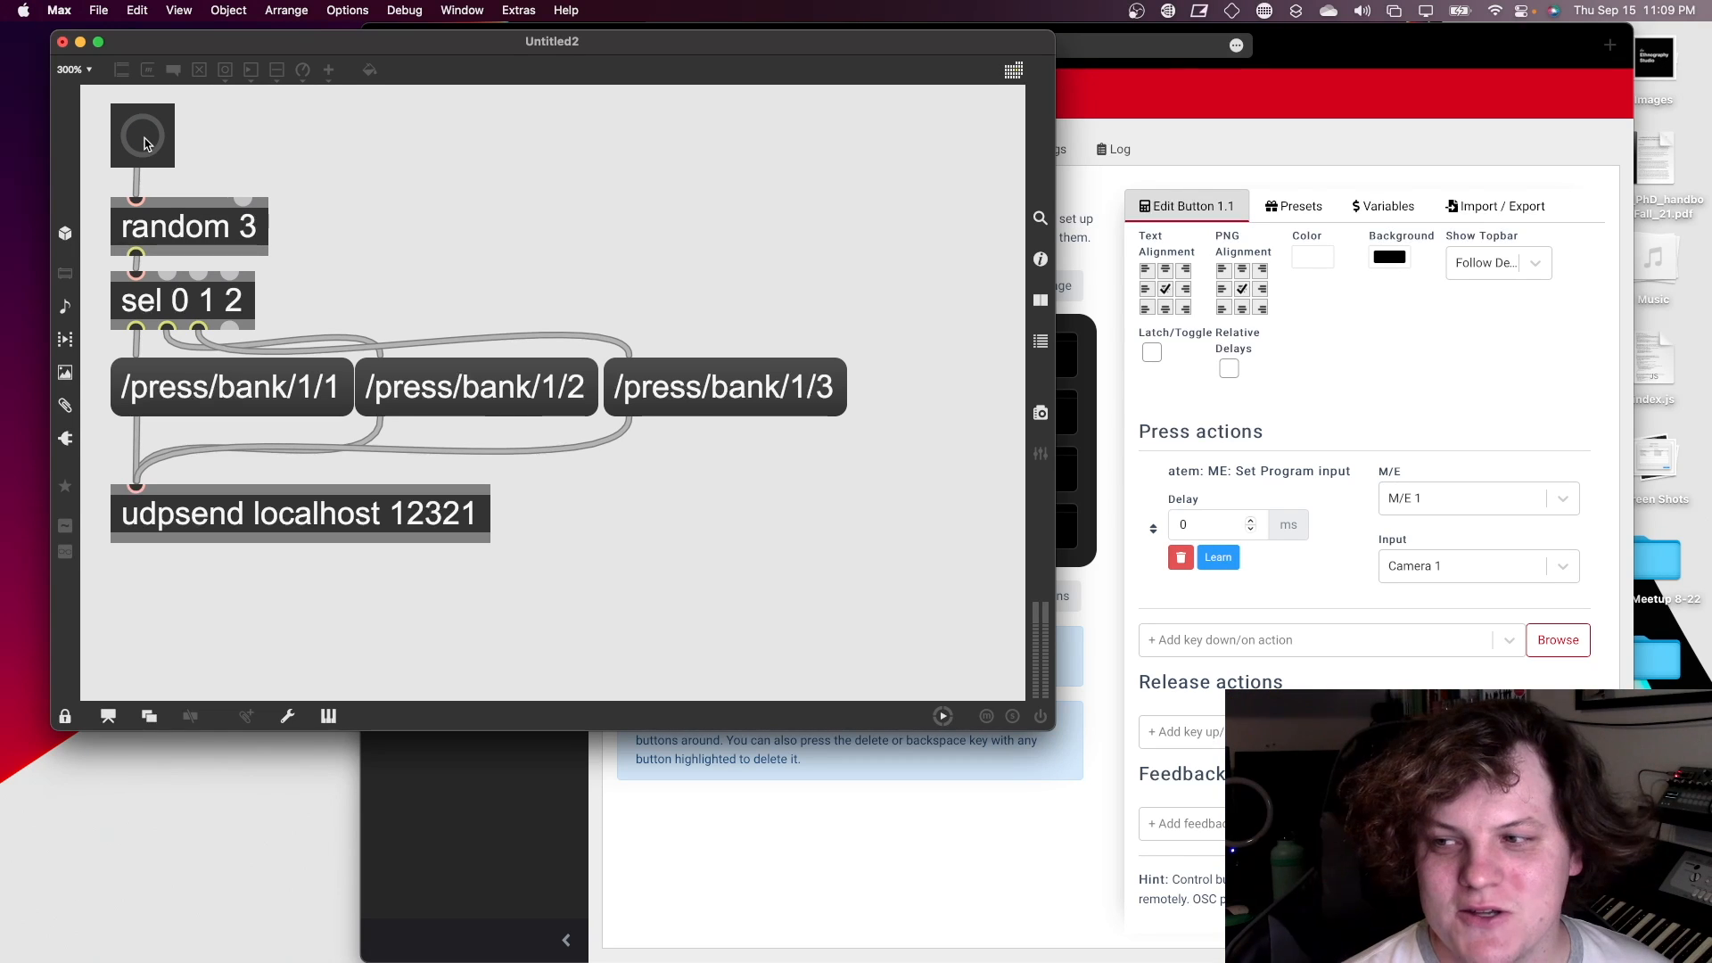
pyautogui.press('super+e')
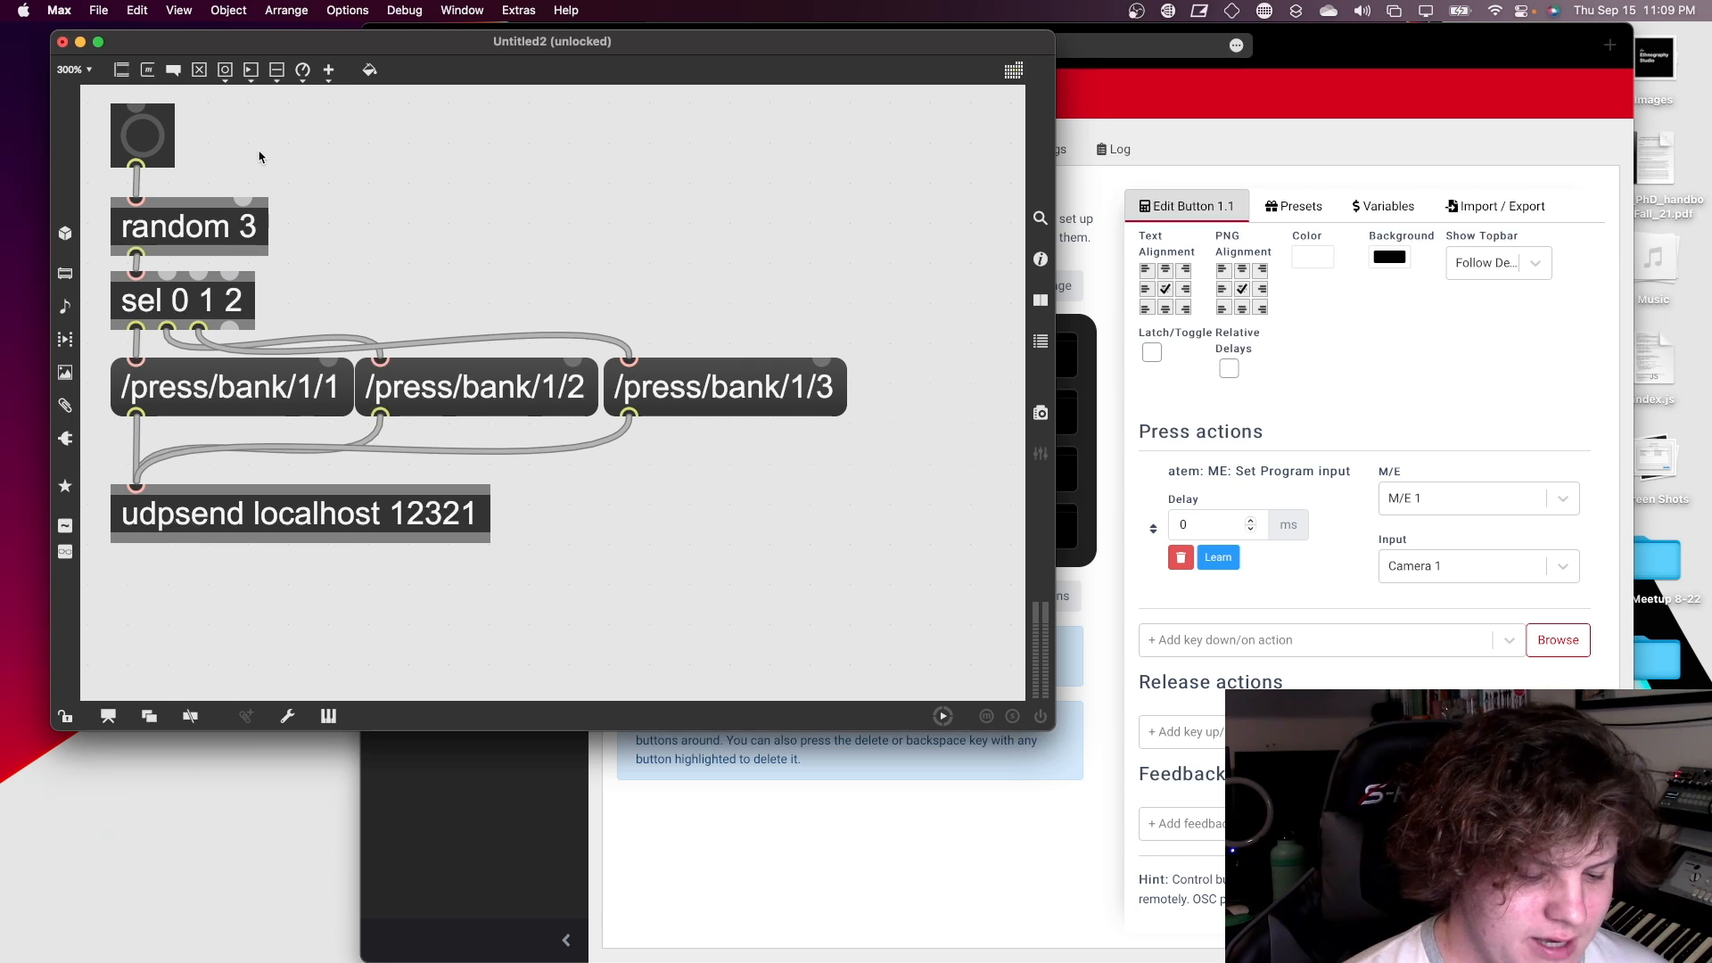
pyautogui.write('n')
pyautogui.write('metro ')
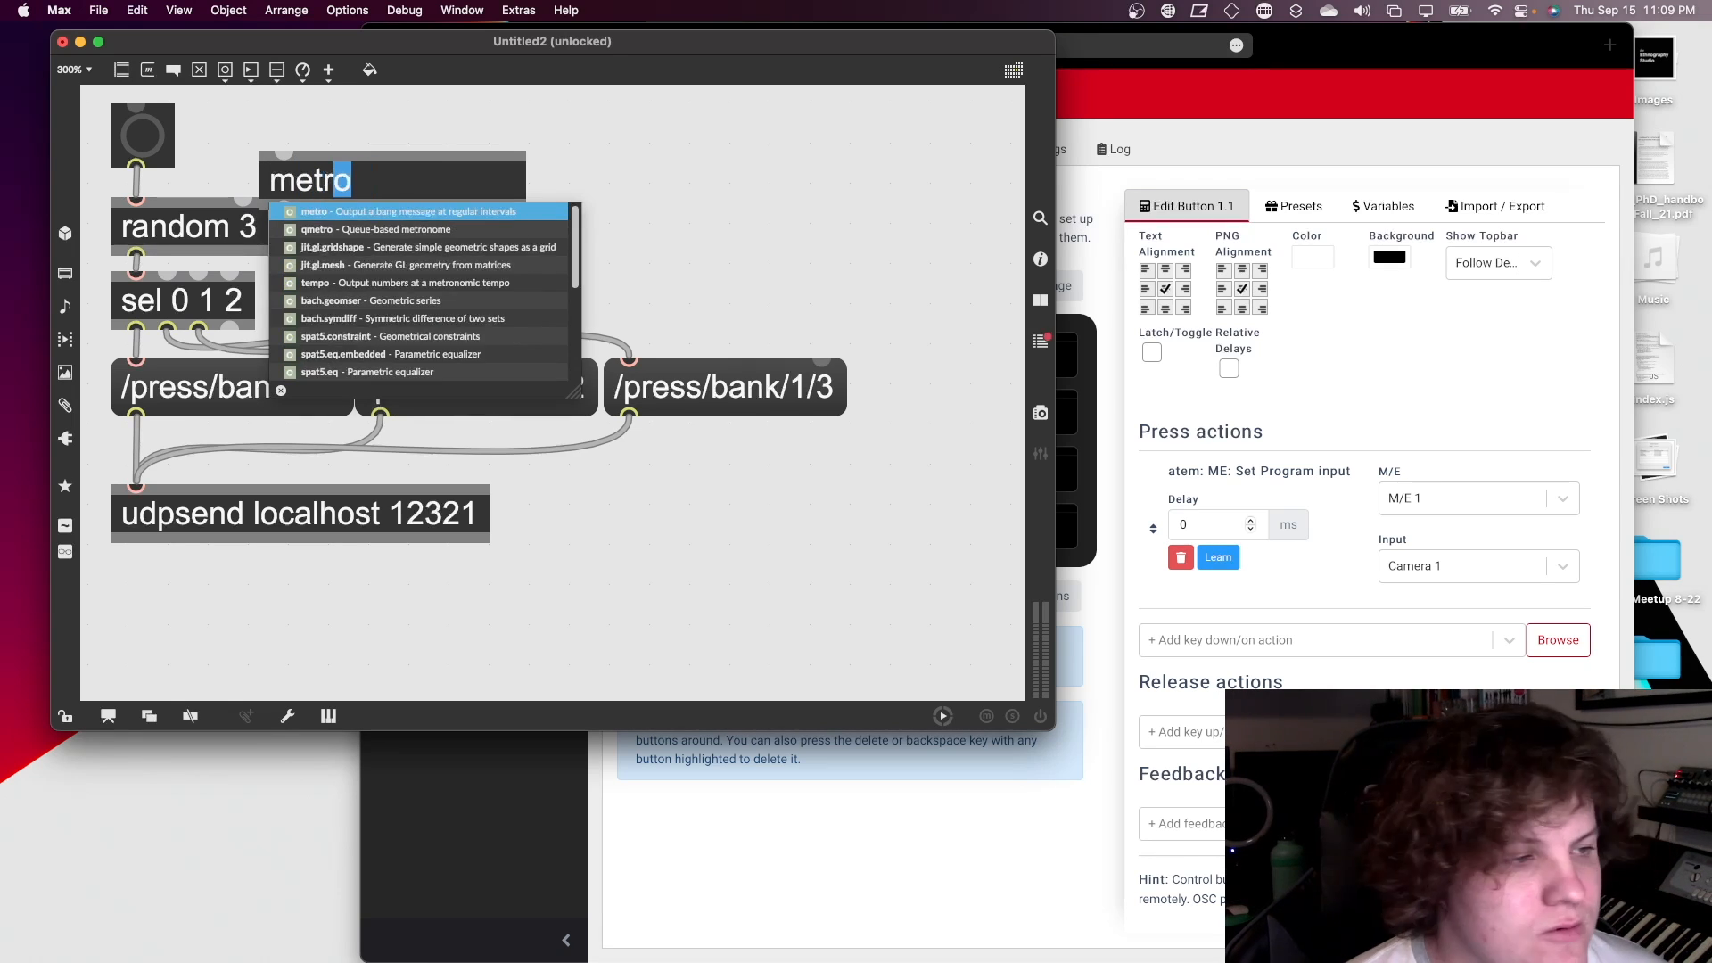
pyautogui.write('10')
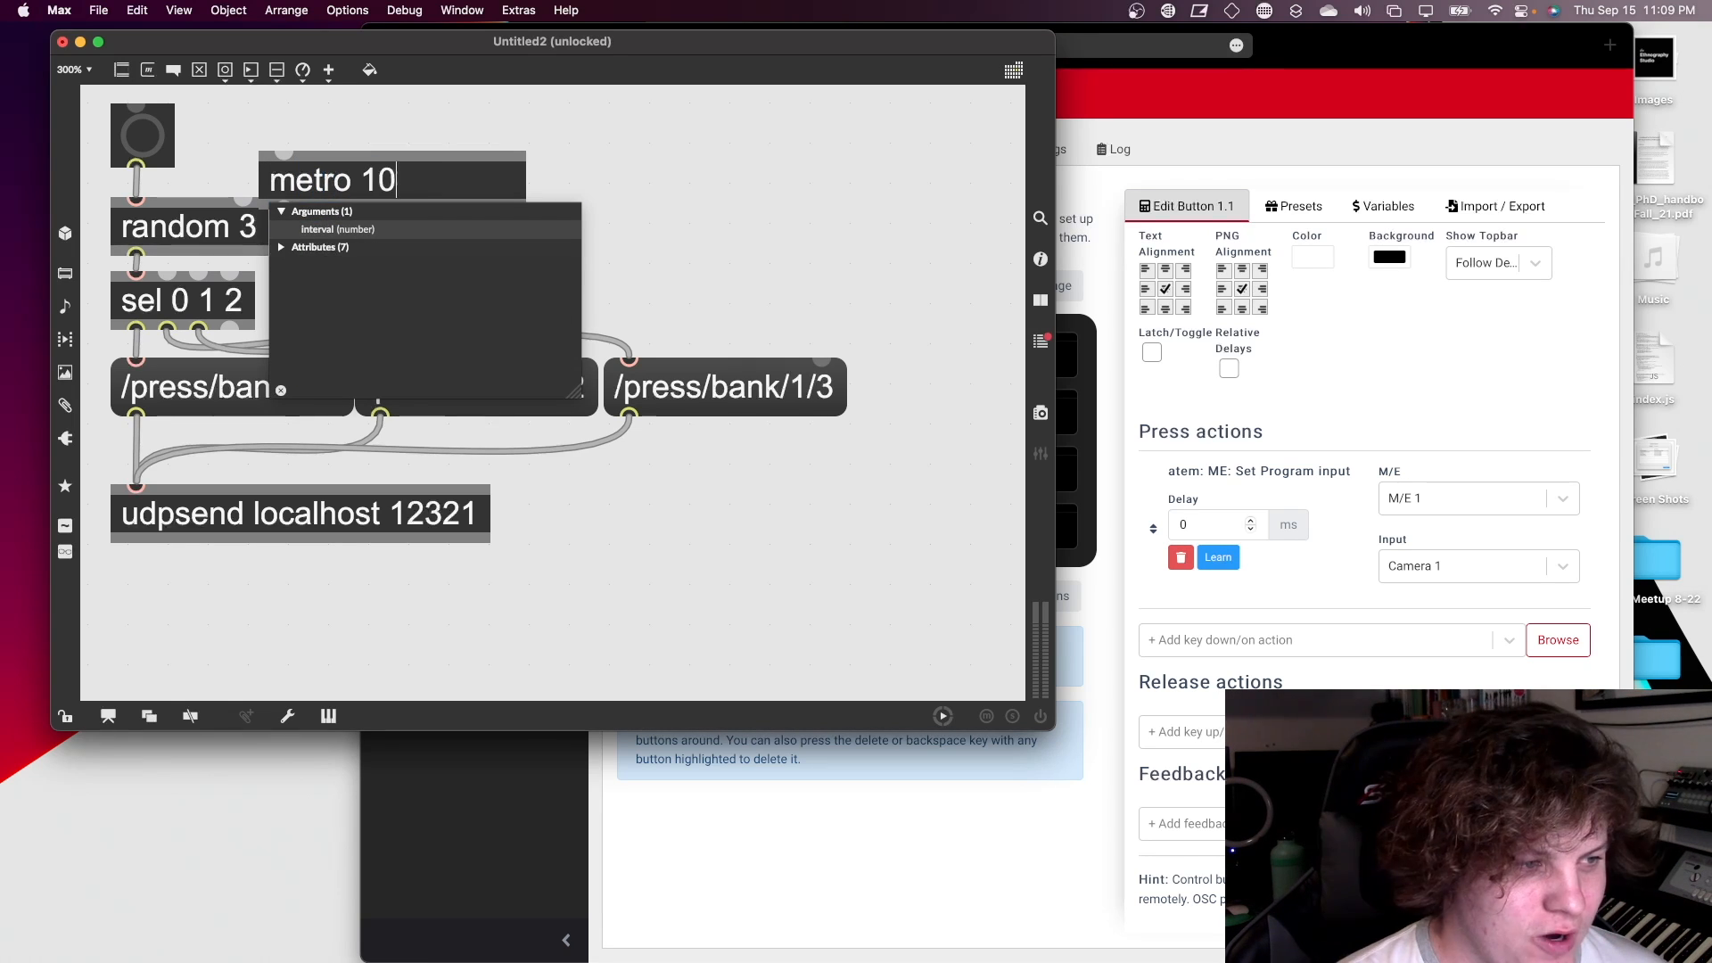
pyautogui.write('0 @active 1')
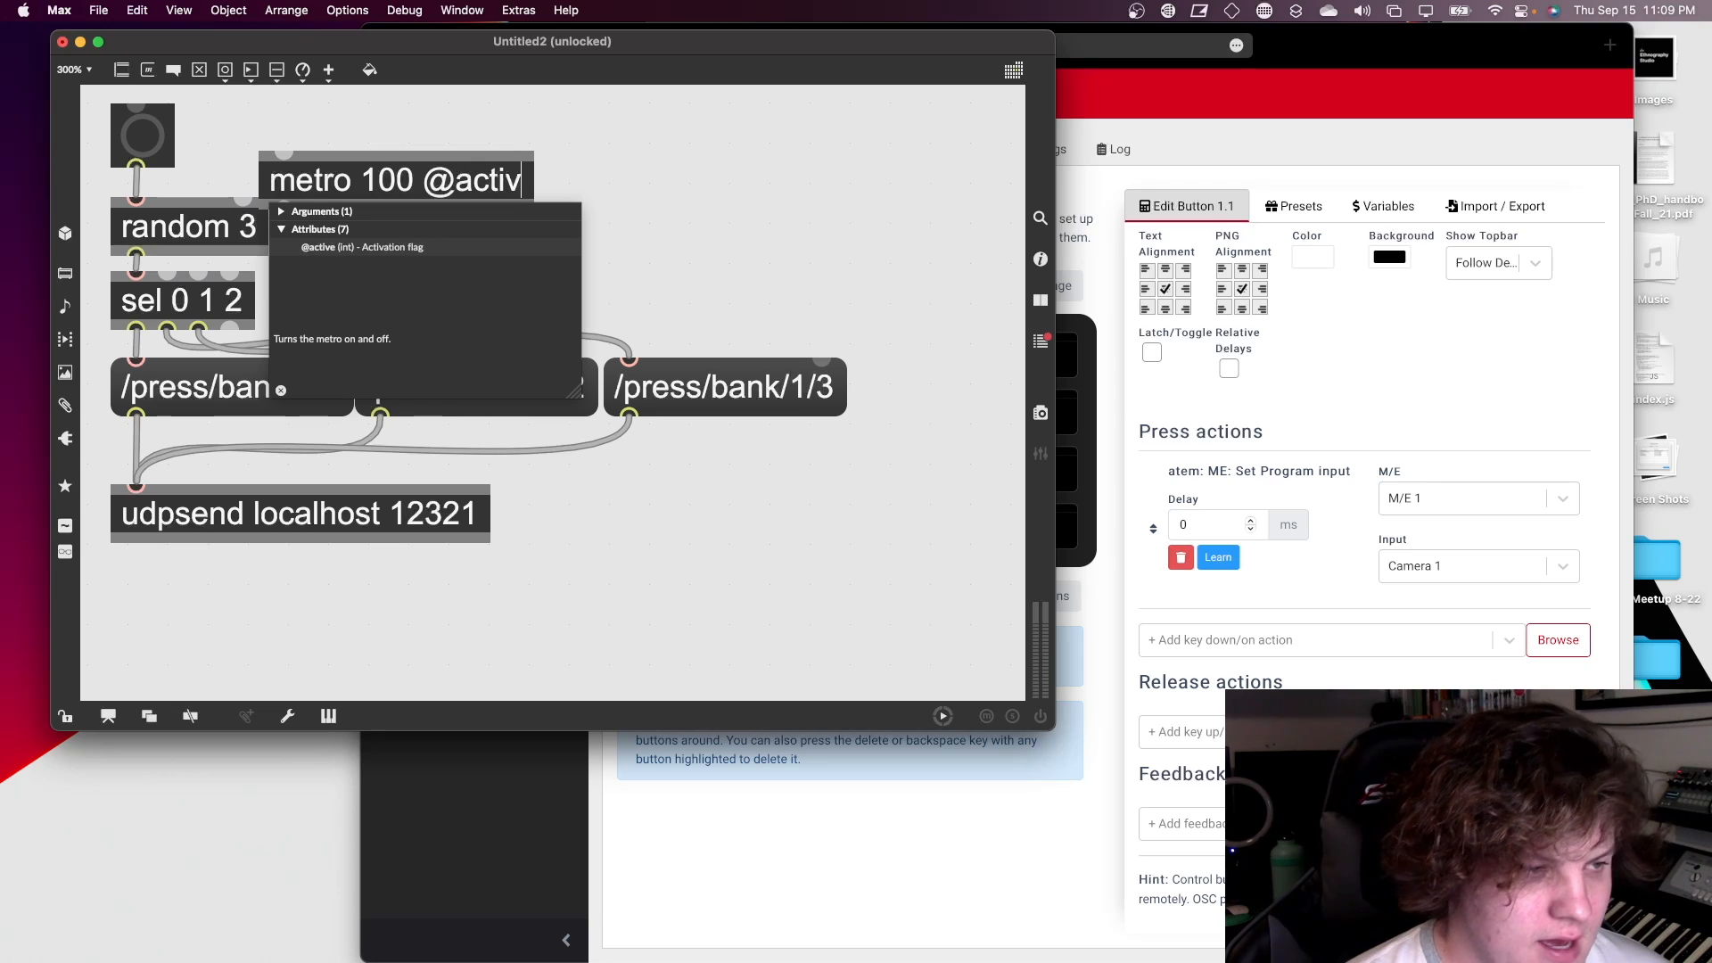
pyautogui.click(350, 149)
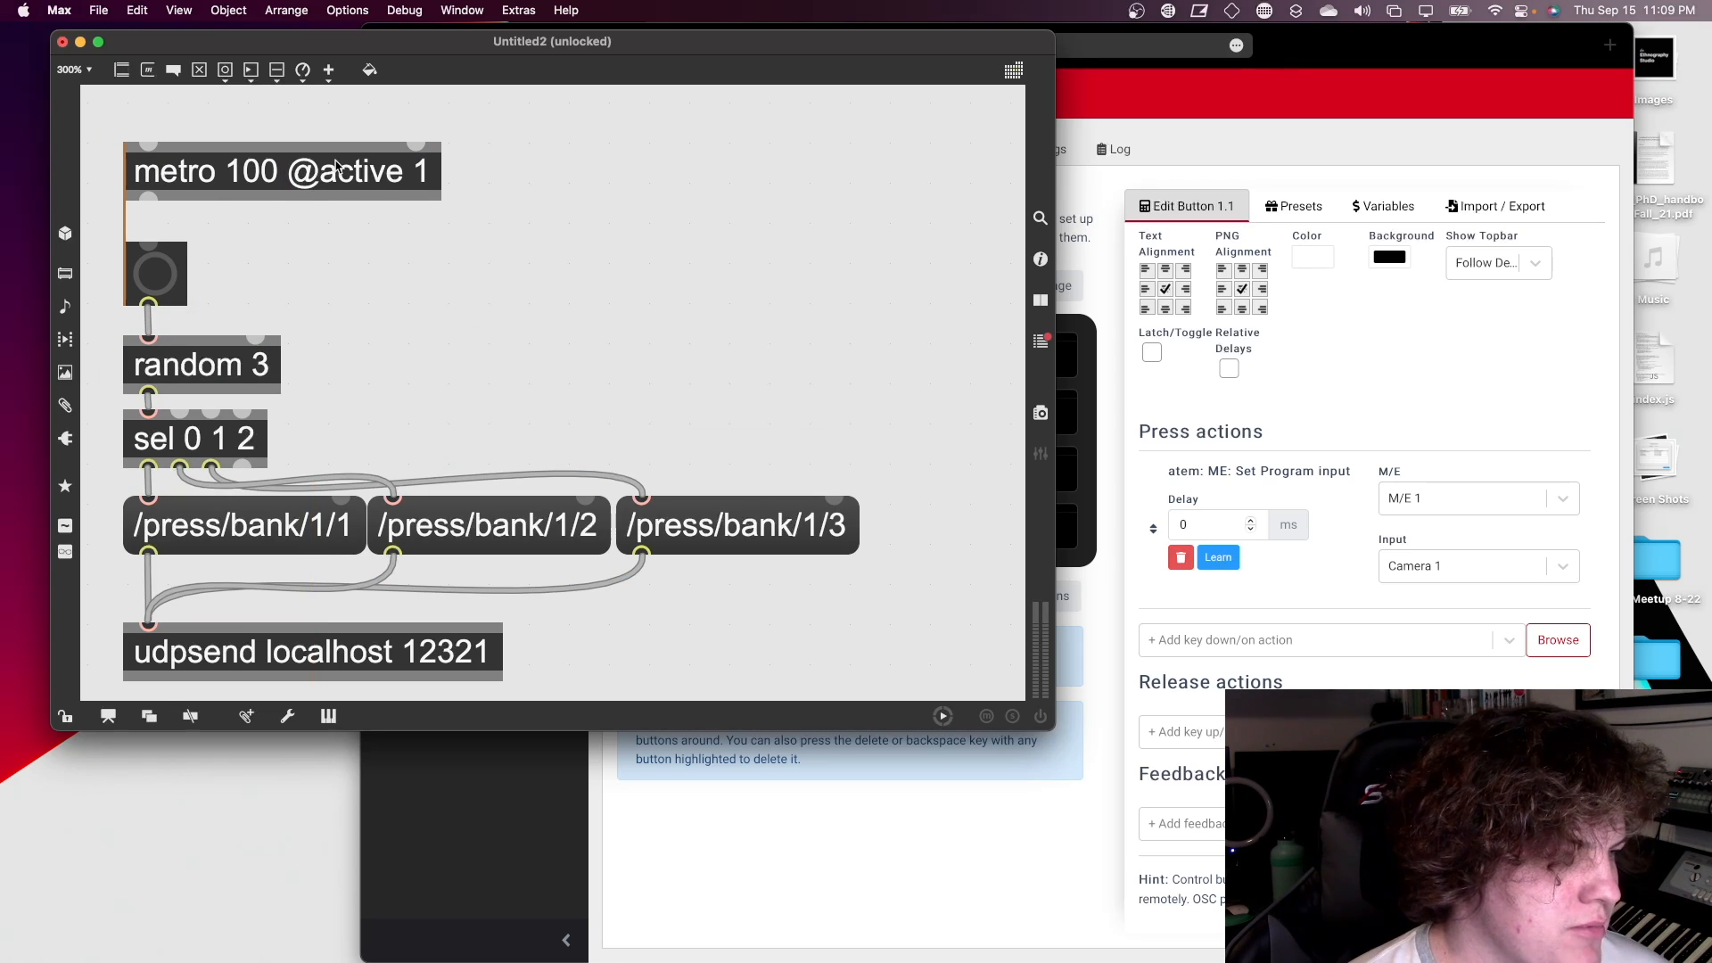
# - Connect the metro object above the bang button to the button's inlet and lock the patch to run it
pyautogui.click(336, 163)
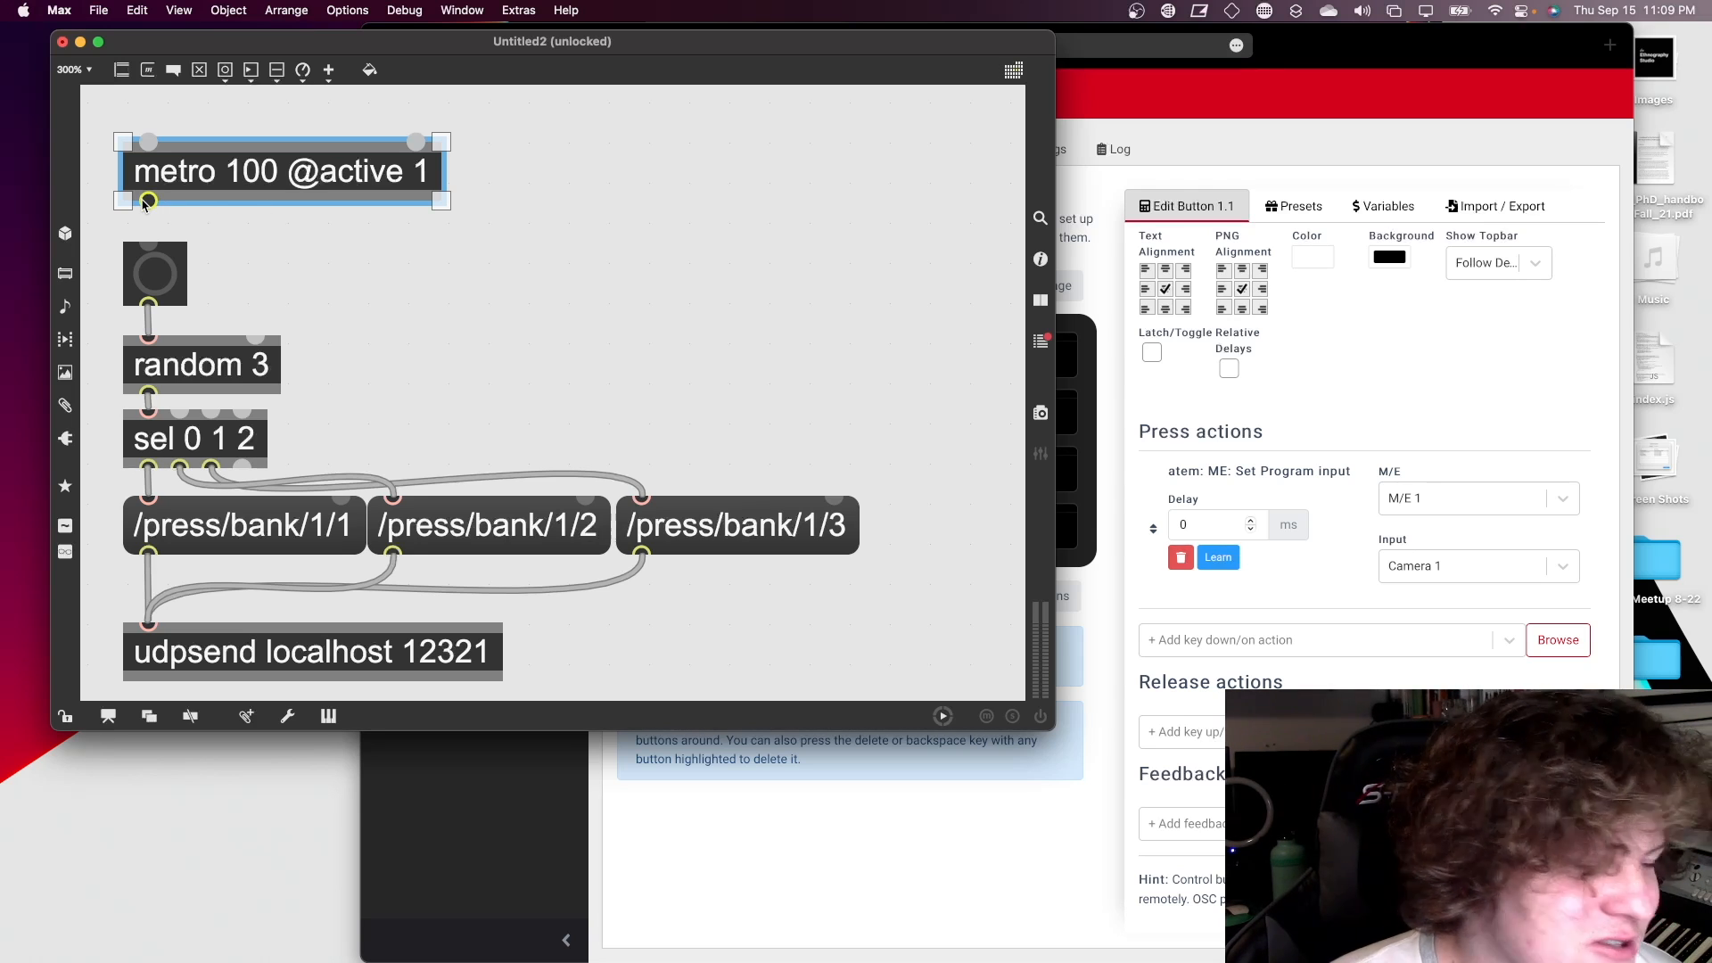
pyautogui.moveTo(148, 198); pyautogui.dragTo(148, 238)
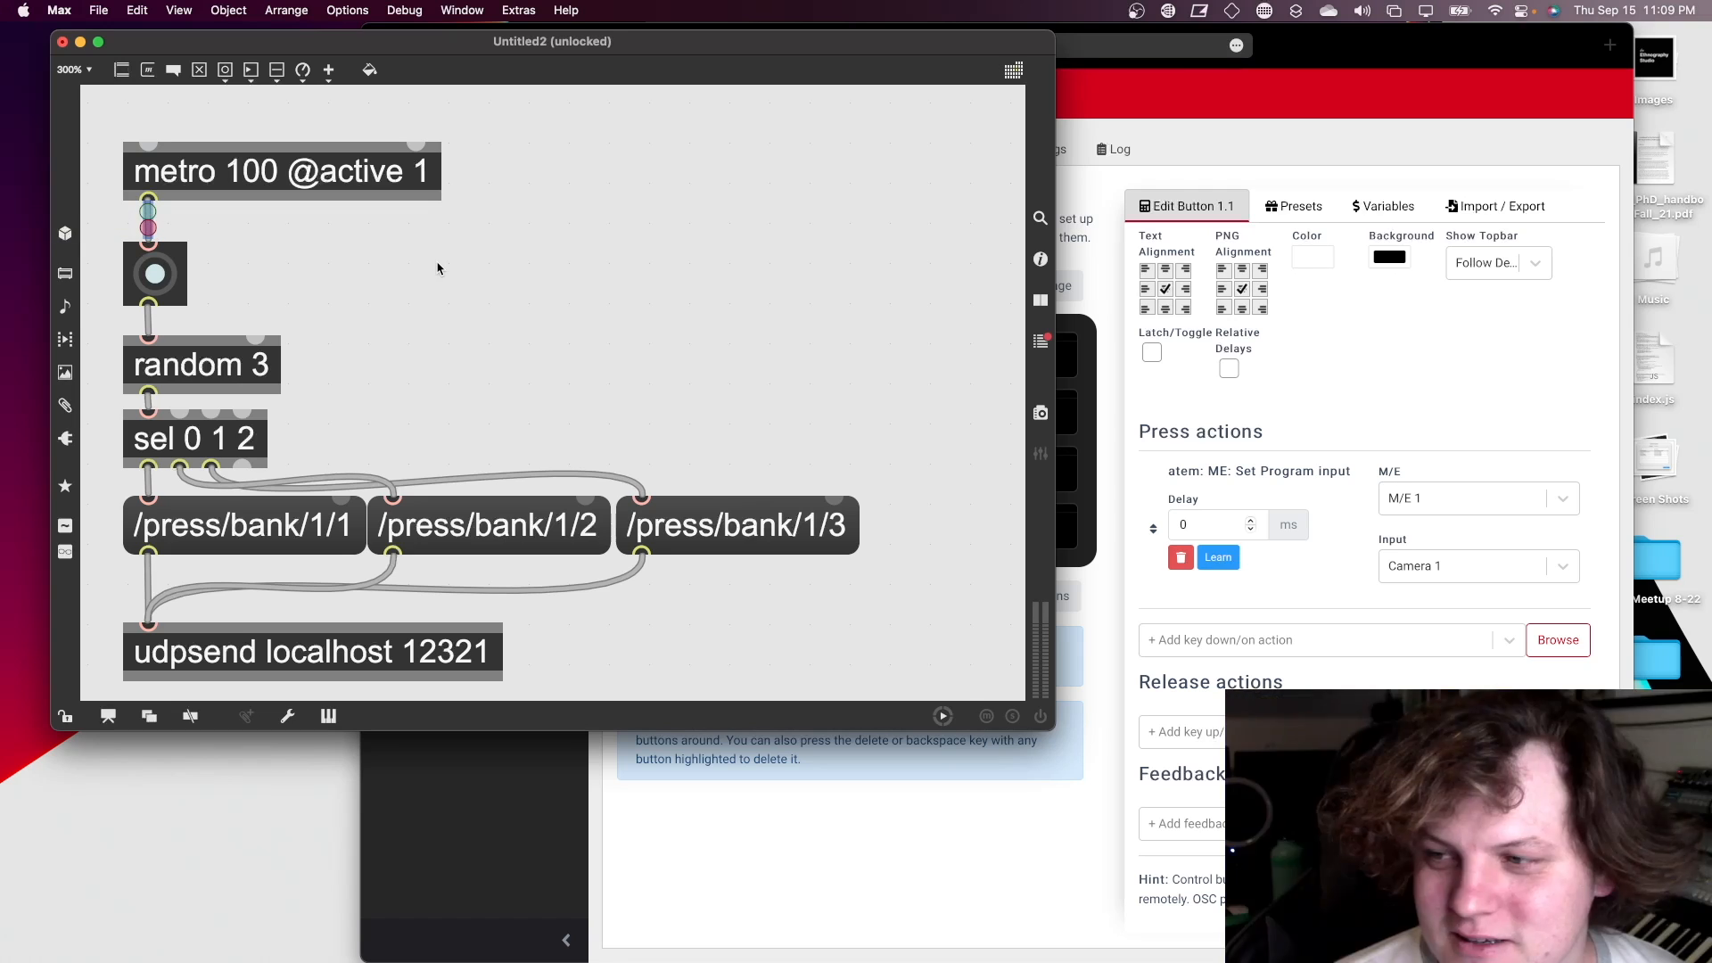
pyautogui.press('super+e')
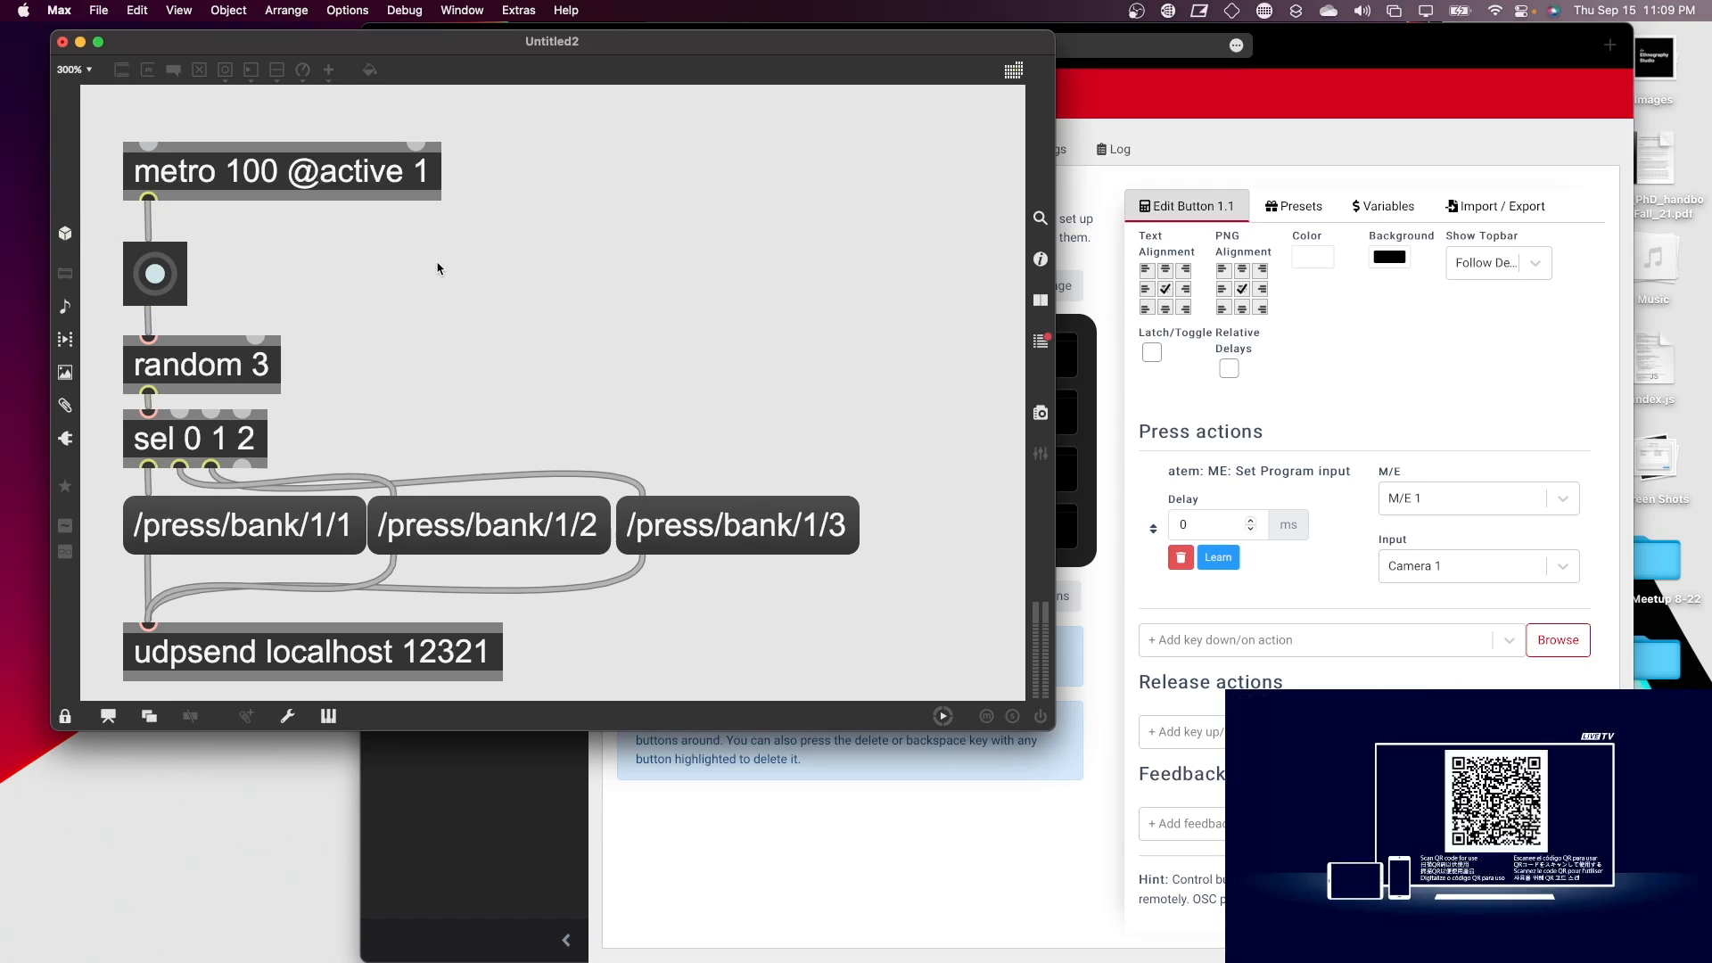
# - Unlock the patch, disconnect the bang button from random 3, and switch to the Bitfocus Companion browser window
pyautogui.press('super+e')
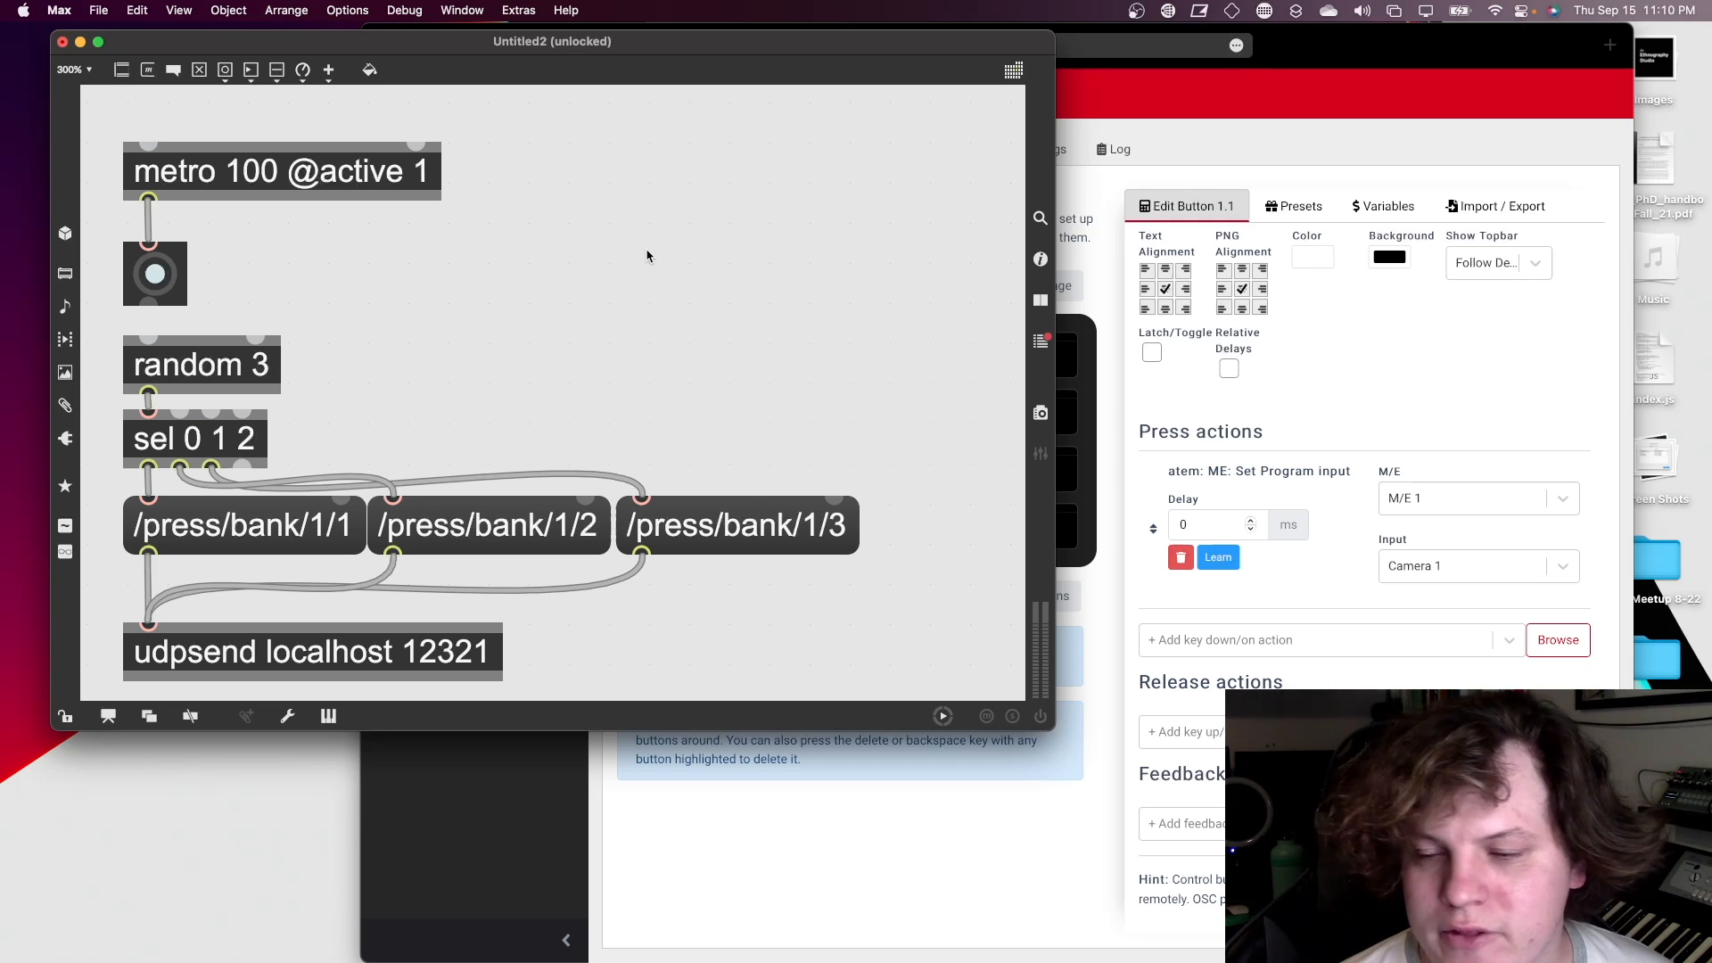
pyautogui.moveTo(1425, 64)
pyautogui.mouseDown()
pyautogui.moveTo(1453, 68)
pyautogui.moveTo(1408, 65)
pyautogui.moveTo(1426, 61)
pyautogui.mouseUp()
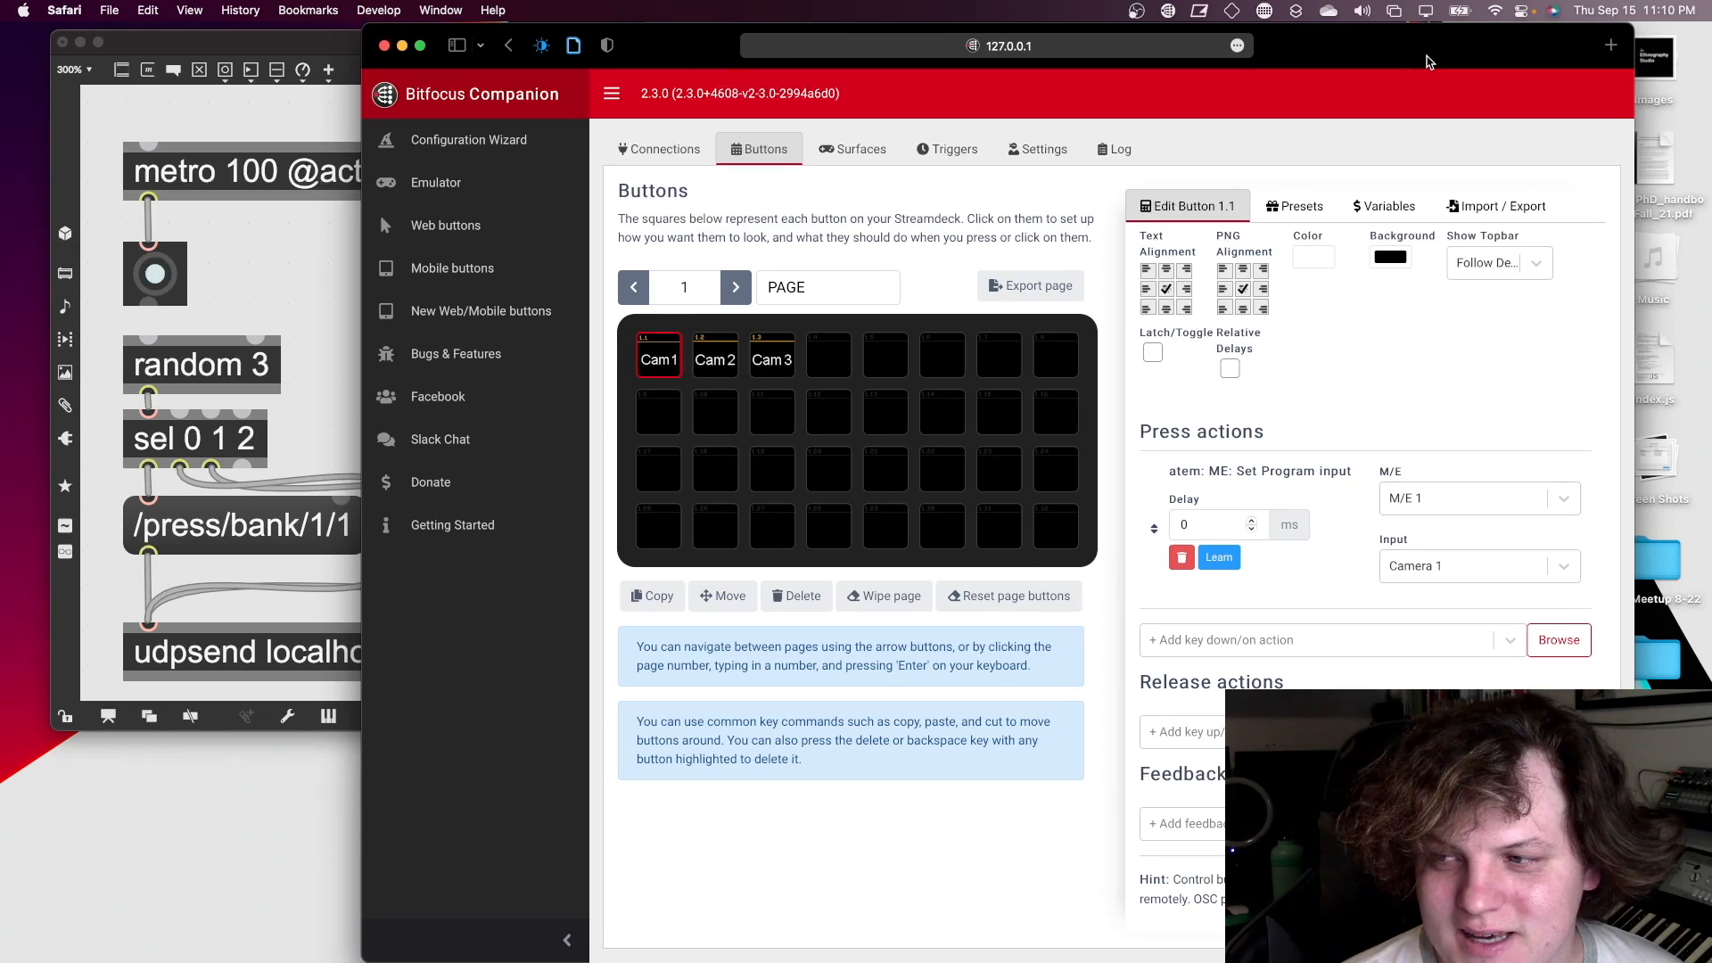